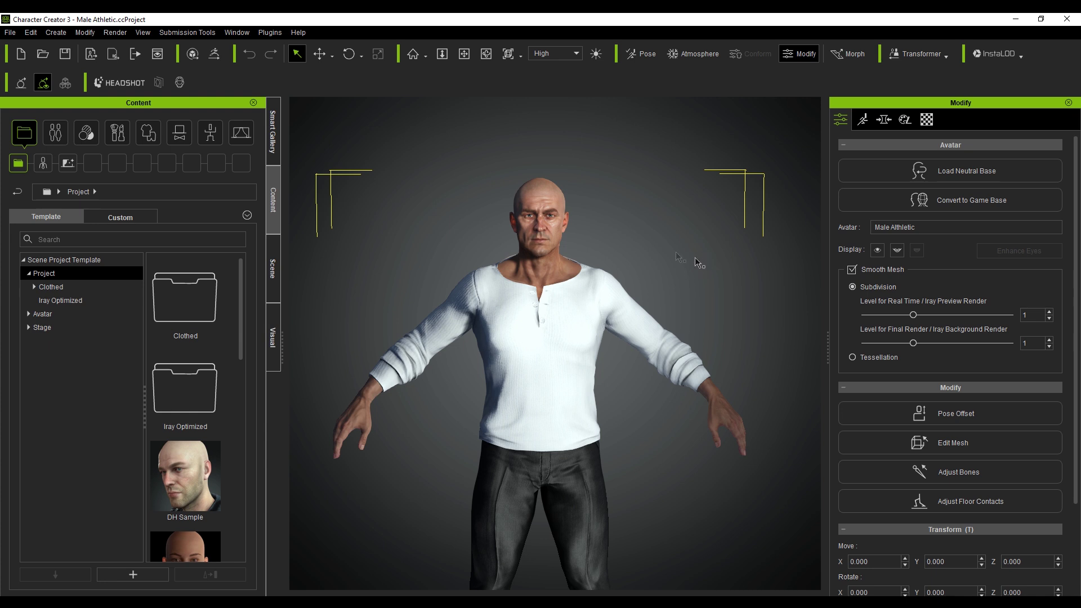
# - Send the character from Character Creator to iClone and shrink the timeline area to give the viewport more room
pyautogui.click(11, 32)
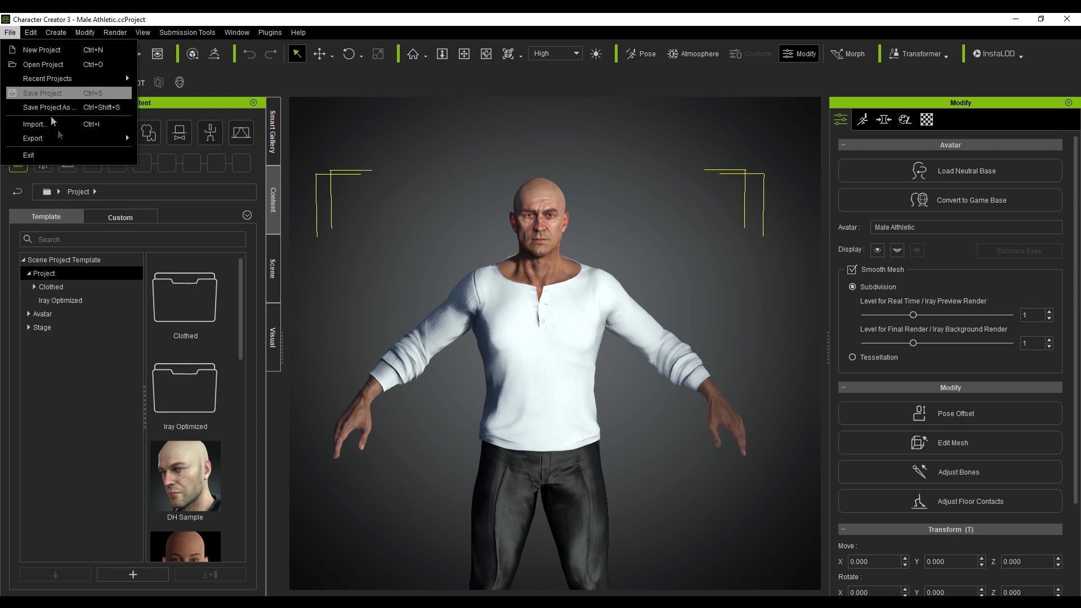
pyautogui.moveTo(65, 140)
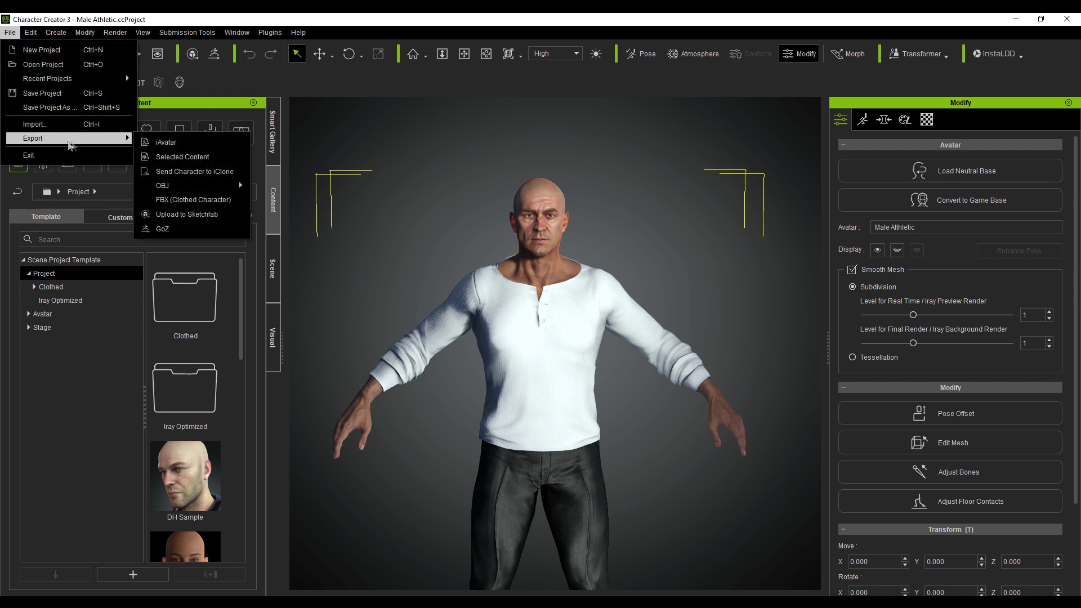
pyautogui.click(218, 172)
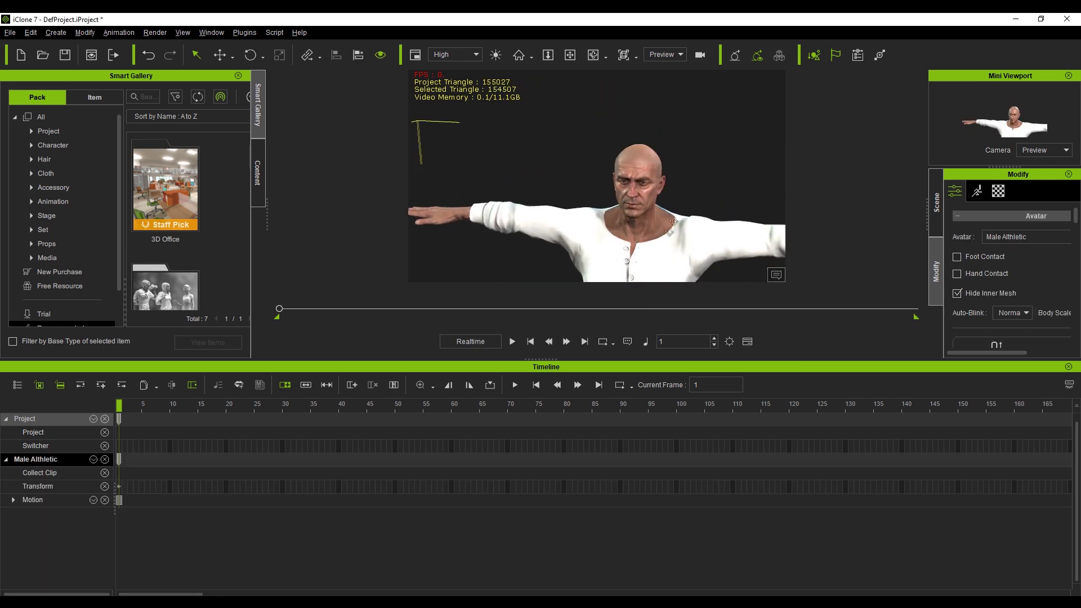
pyautogui.scroll(-5, 669, 235)
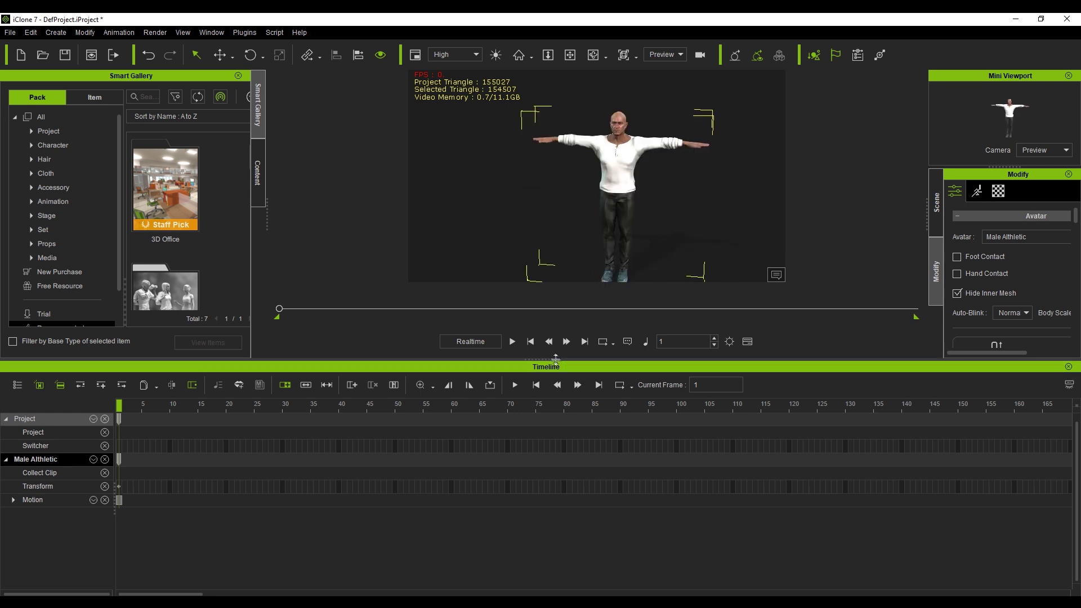
pyautogui.moveTo(556, 359); pyautogui.dragTo(556, 426)
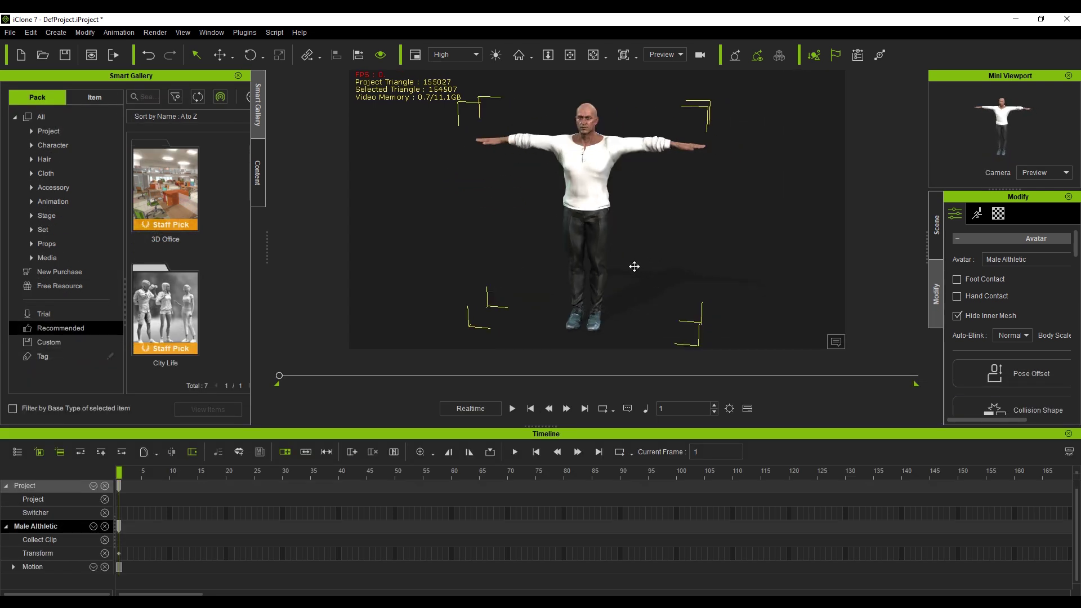
# - Apply the Walk_Start motion from the 03_CC MixMove_Male motion library to the character at frame 1
pyautogui.click(263, 186)
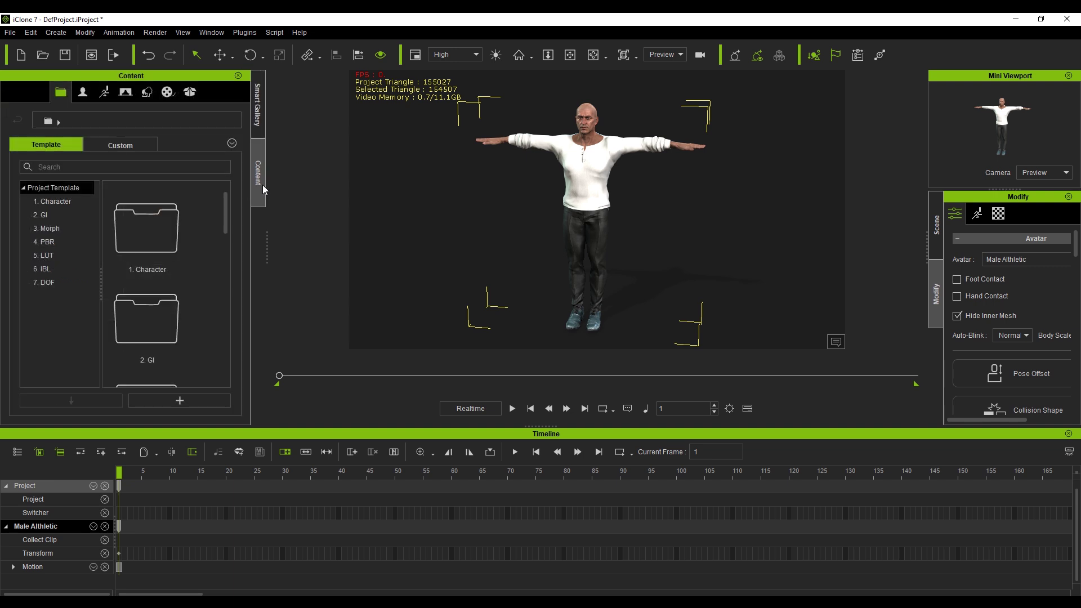
pyautogui.click(104, 94)
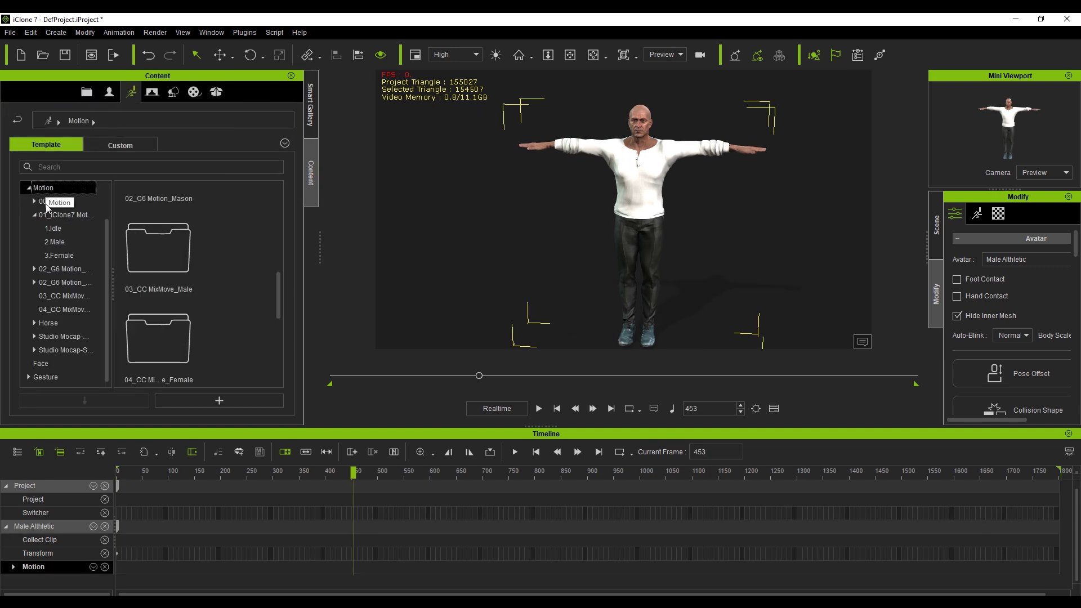
pyautogui.click(66, 295)
pyautogui.moveTo(279, 195); pyautogui.dragTo(281, 366)
pyautogui.scroll(5, 244, 336)
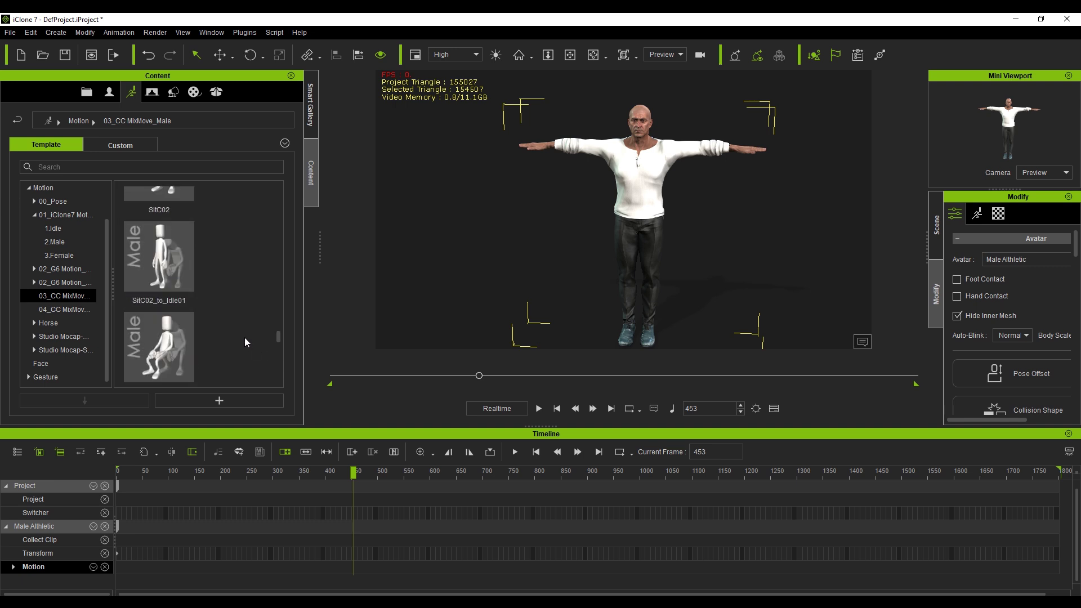
pyautogui.scroll(-10, 245, 336)
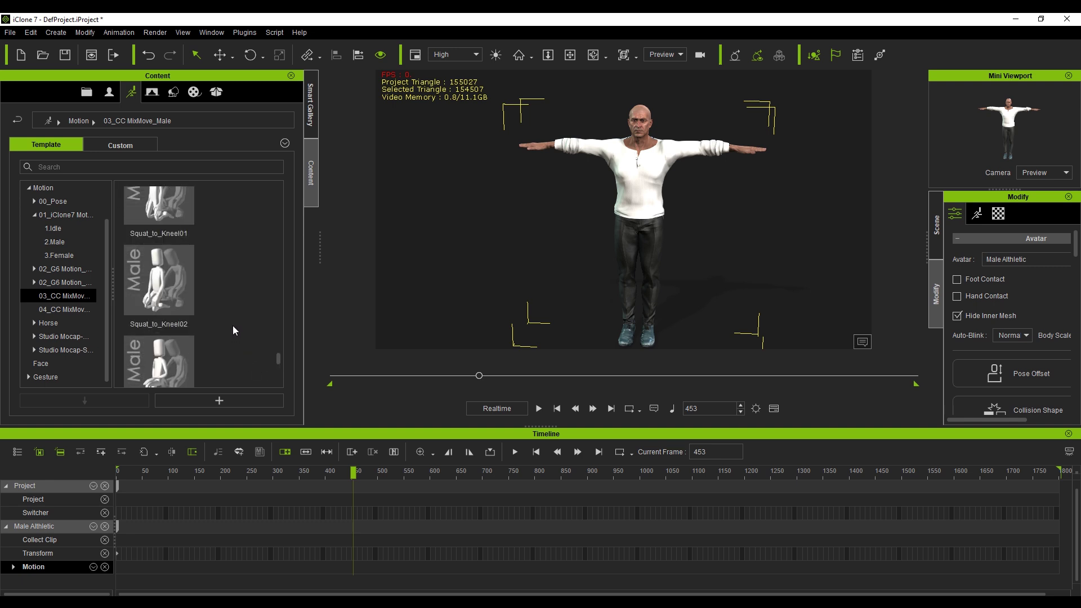
pyautogui.click(177, 273)
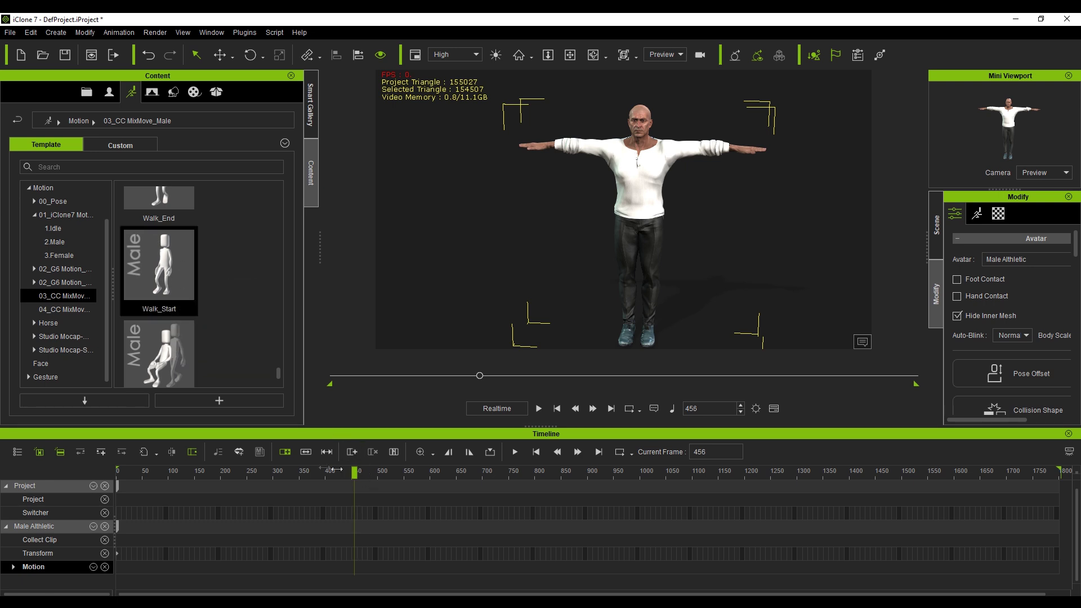
pyautogui.moveTo(332, 471); pyautogui.dragTo(117, 472)
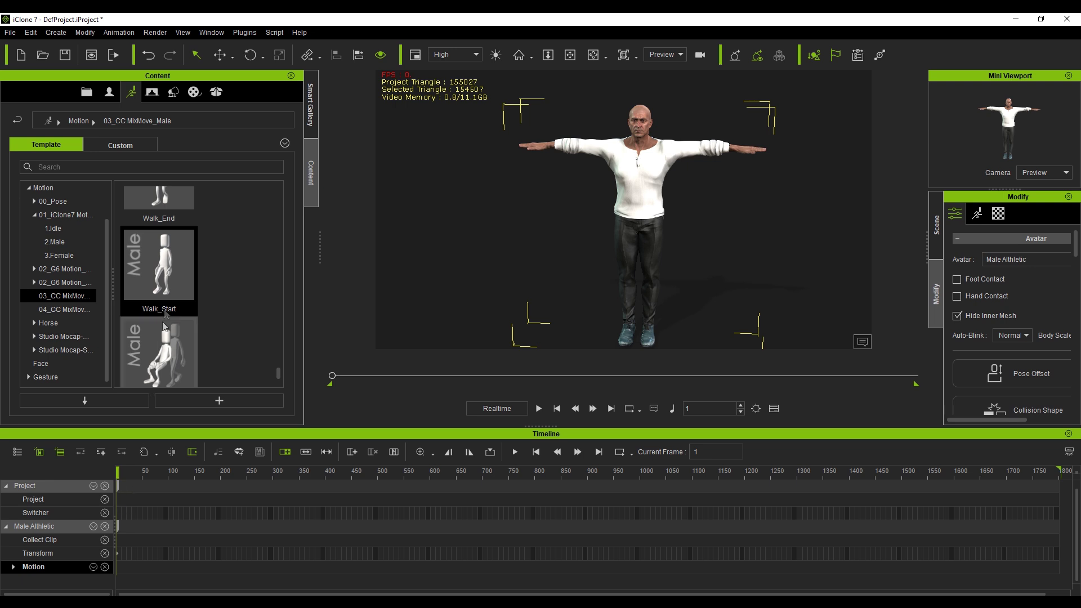
pyautogui.moveTo(159, 273); pyautogui.dragTo(599, 307)
pyautogui.moveTo(559, 263); pyautogui.dragTo(648, 316)
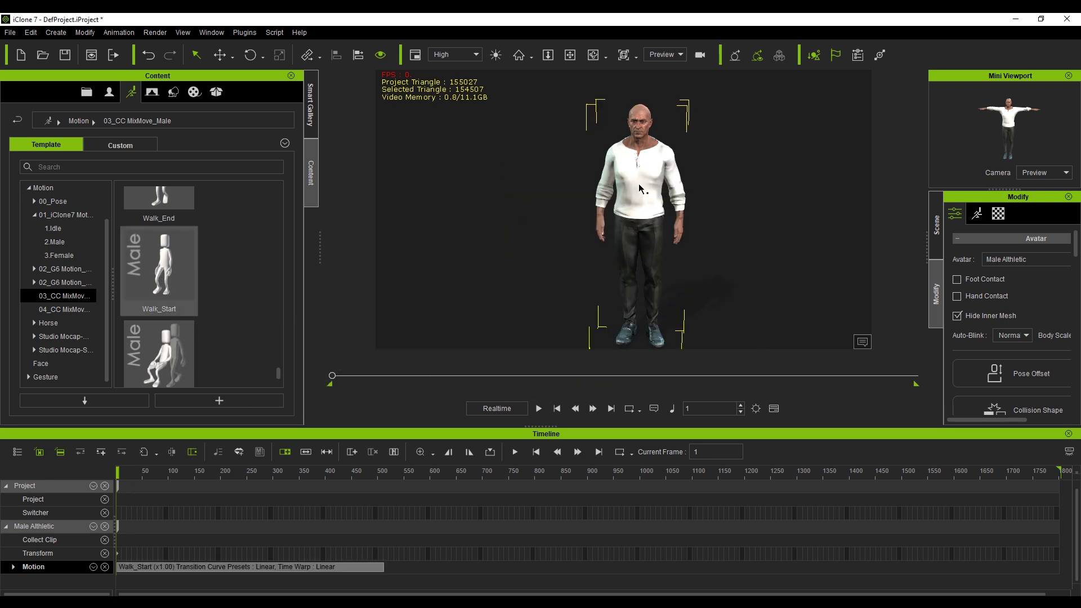
# - Review the Walk_Start motion and apply the Walk_End motion to the character at frame 511
pyautogui.moveTo(119, 472); pyautogui.dragTo(357, 467)
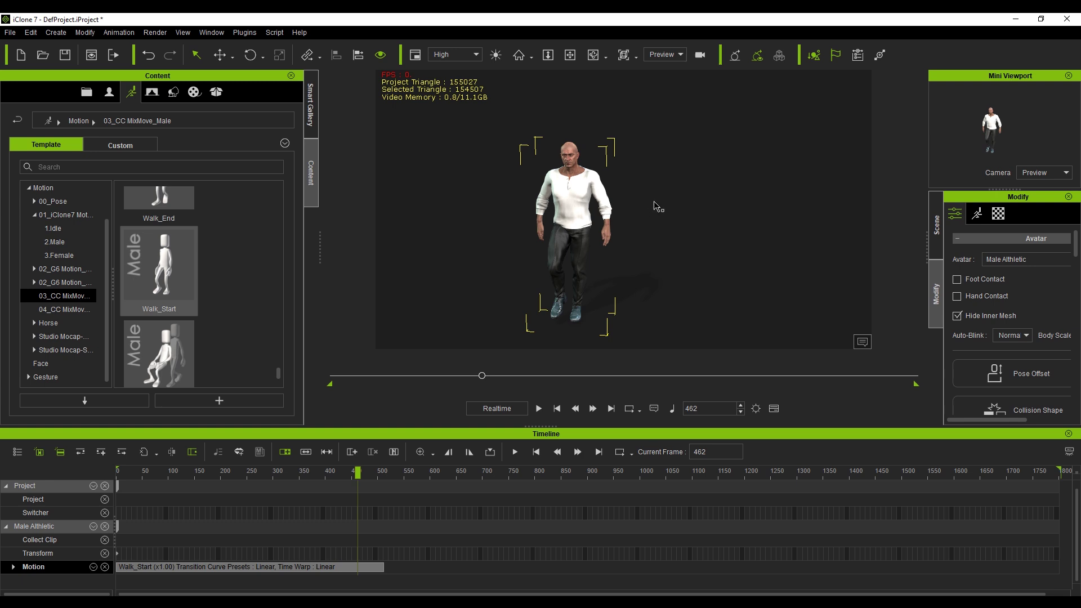
pyautogui.moveTo(358, 472); pyautogui.dragTo(385, 471)
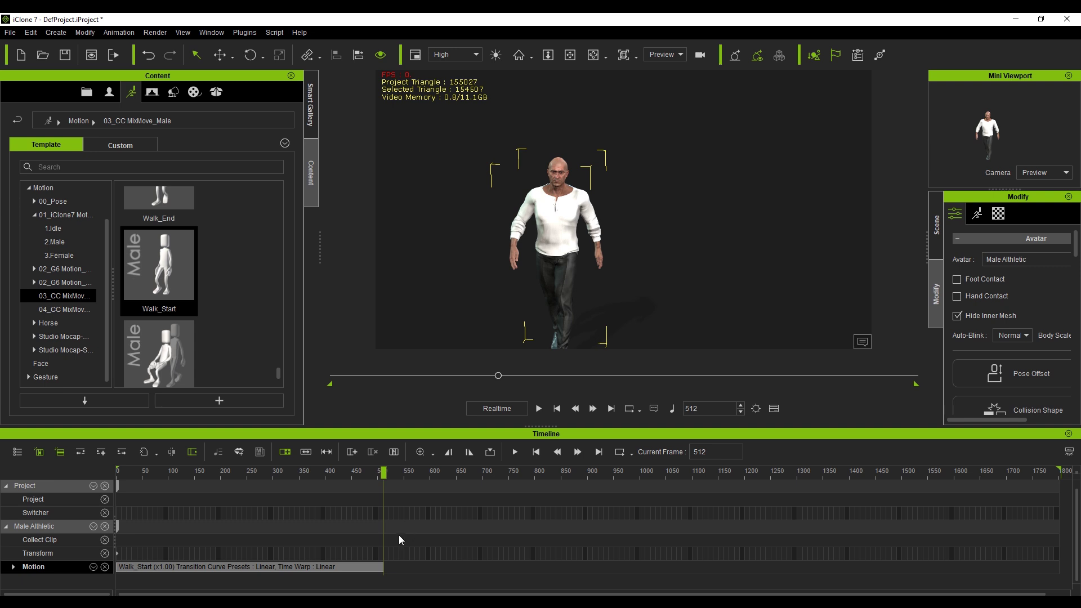
pyautogui.scroll(5, 379, 544)
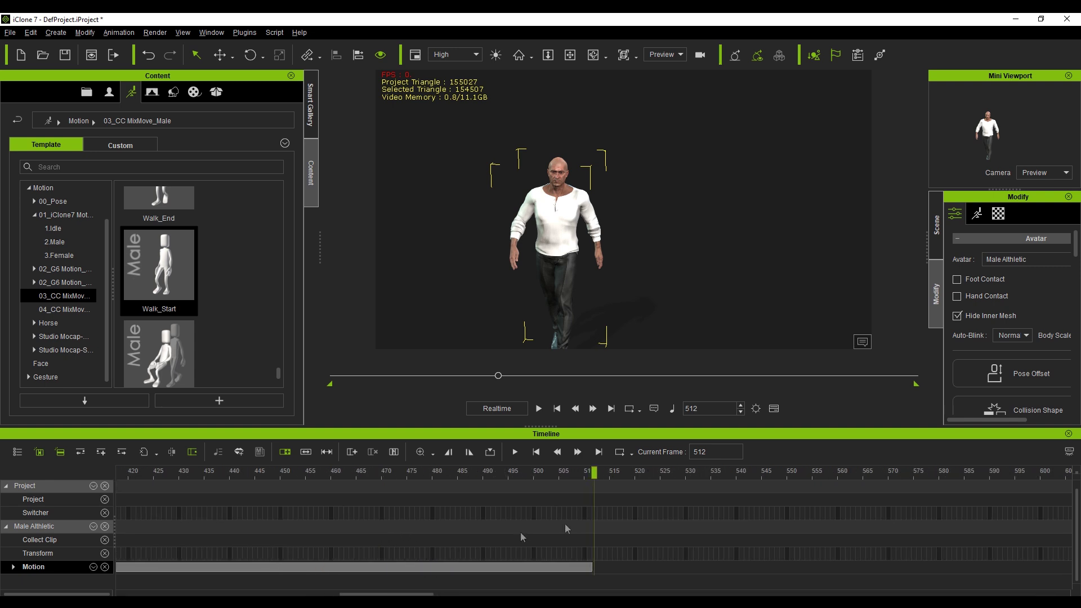
pyautogui.moveTo(593, 472); pyautogui.dragTo(590, 472)
pyautogui.moveTo(146, 204); pyautogui.dragTo(559, 243)
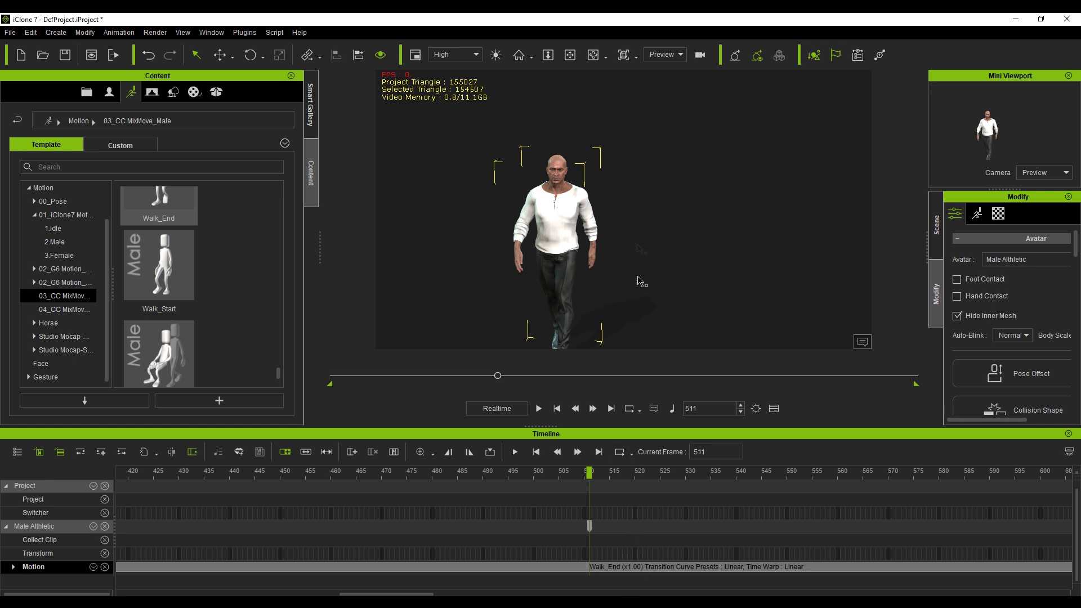
# - Scrub through the combined walk motion to the end of the Walk_End clip at frame 985
pyautogui.moveTo(591, 476); pyautogui.dragTo(867, 476)
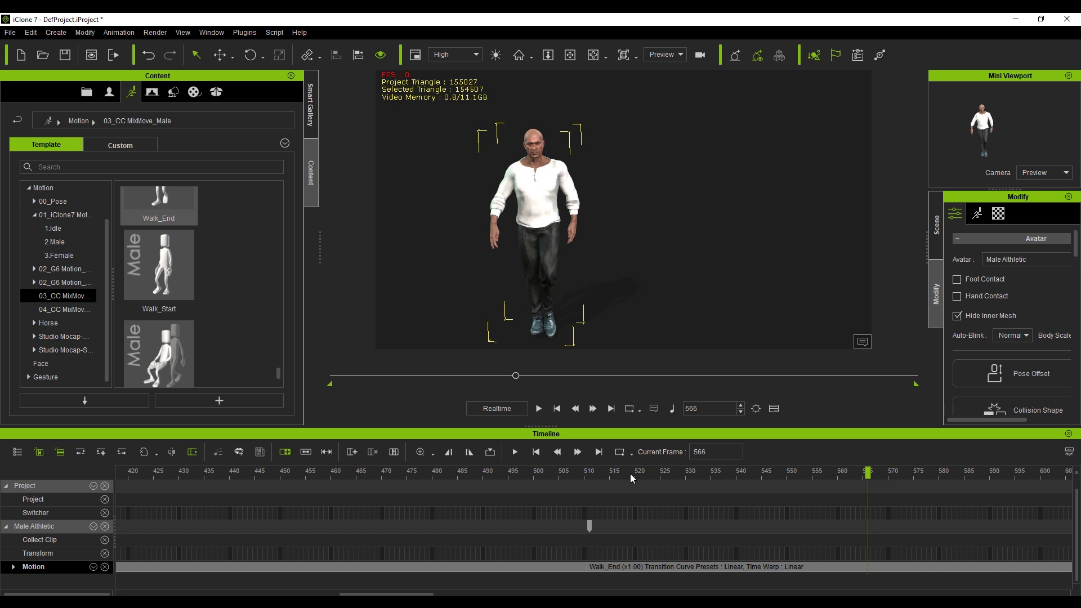
pyautogui.scroll(-5, 630, 474)
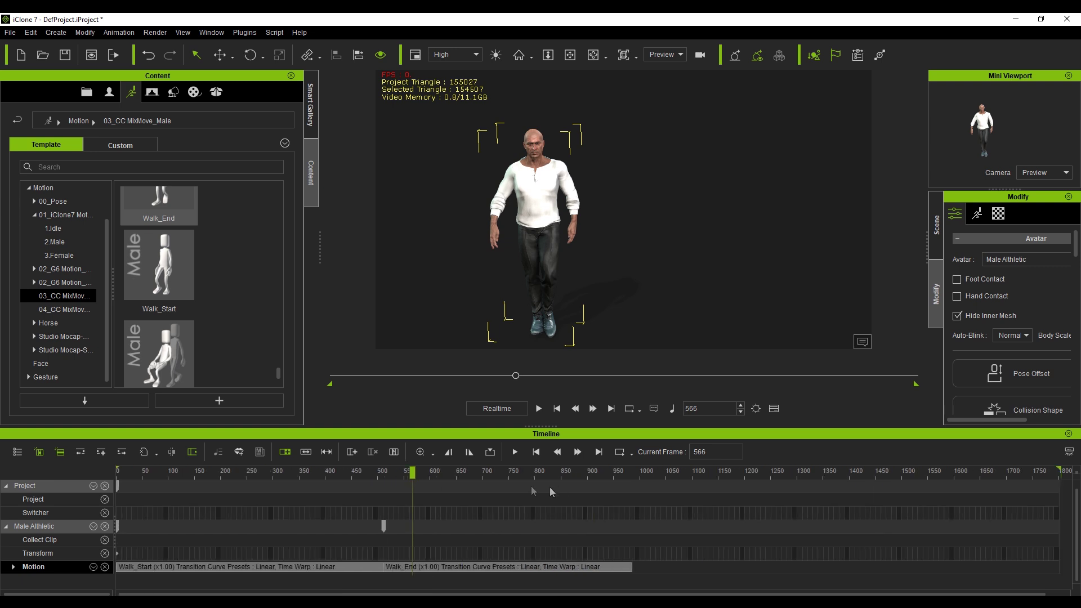
pyautogui.click(359, 475)
pyautogui.moveTo(358, 475); pyautogui.dragTo(632, 473)
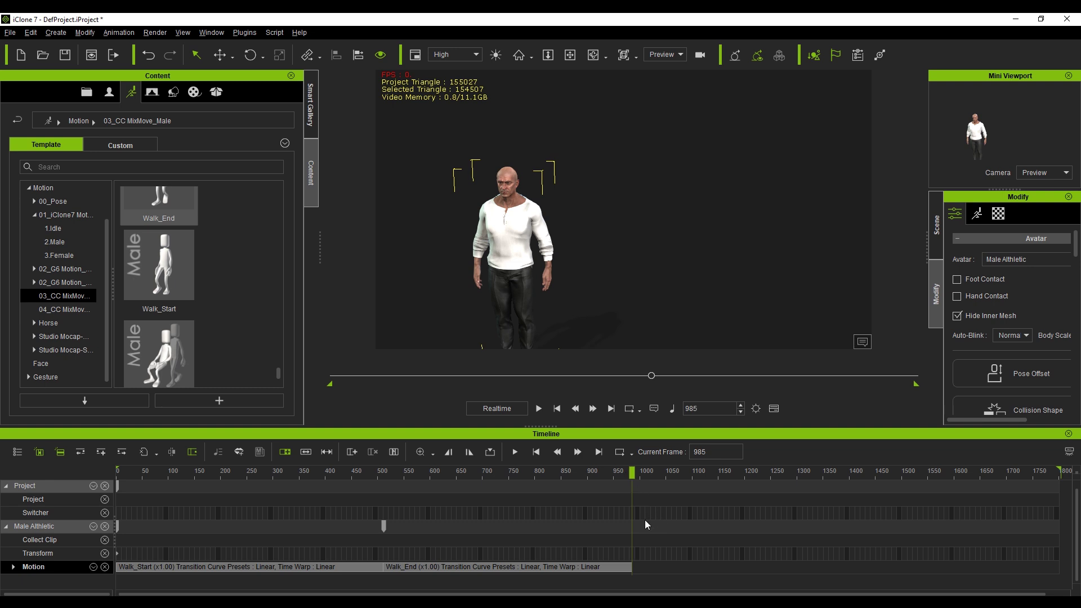
pyautogui.scroll(5, 644, 519)
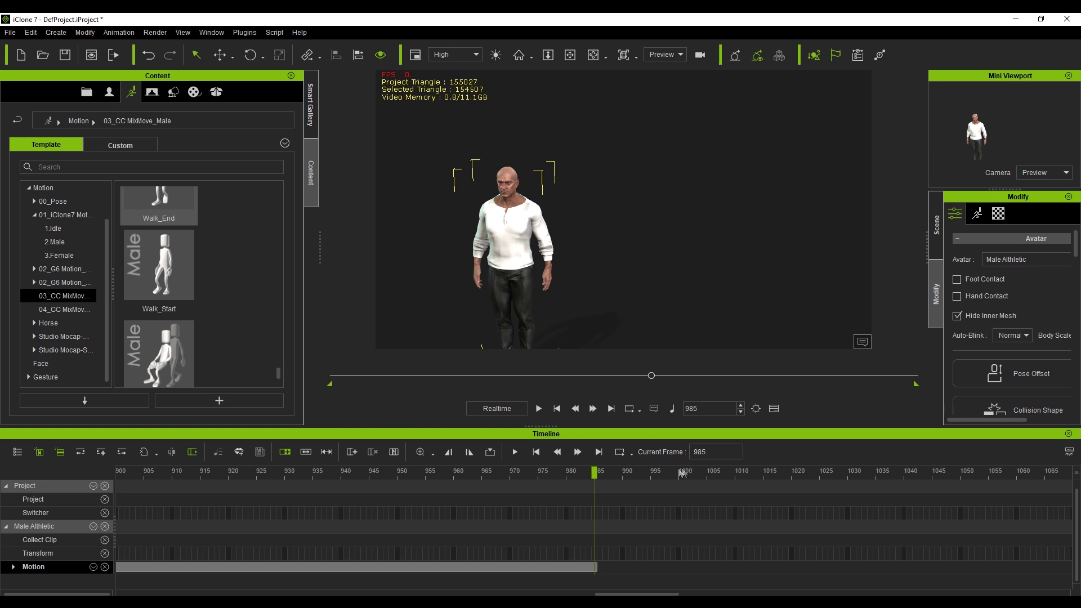
# - Export the animated character as FBX with a frame range ending at 985, saving it as FullWalk in the Reallusion folder
pyautogui.click(10, 32)
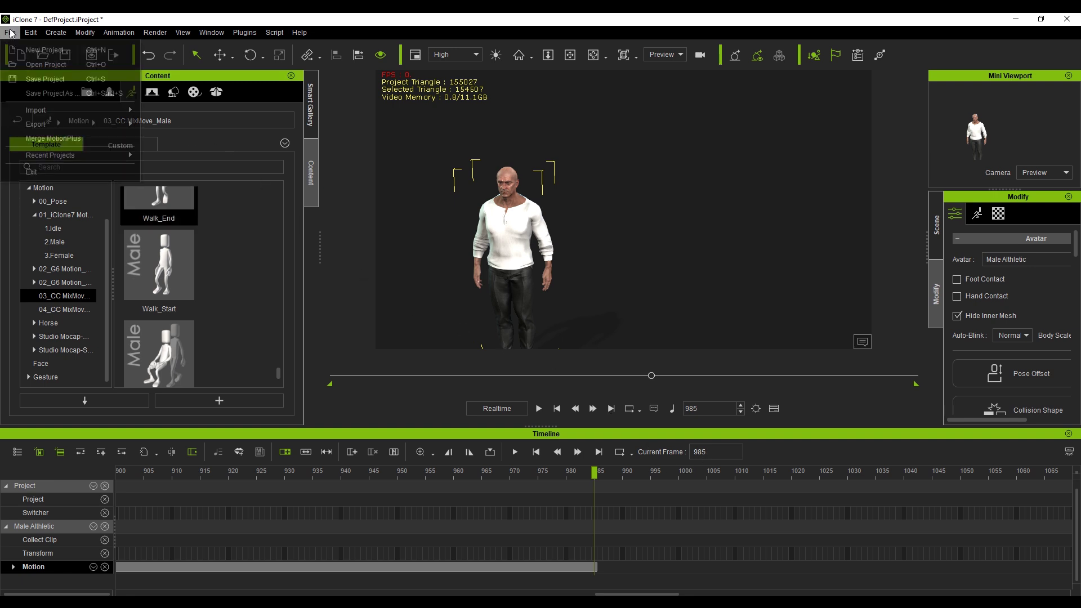
pyautogui.moveTo(62, 124)
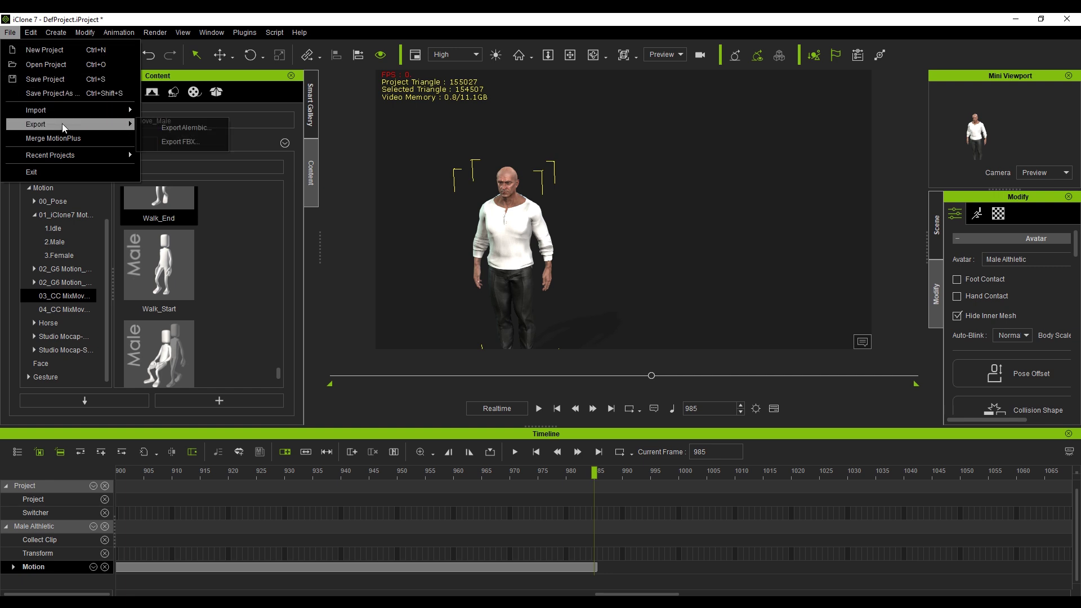
pyautogui.click(186, 141)
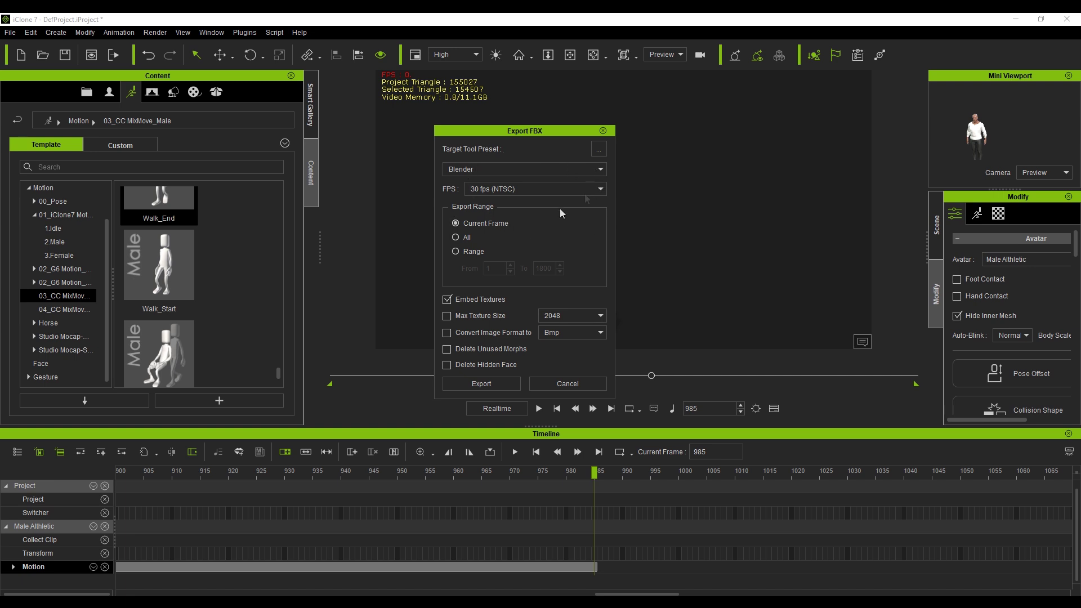
pyautogui.click(456, 252)
pyautogui.doubleClick(546, 269)
pyautogui.write('985')
pyautogui.click(480, 387)
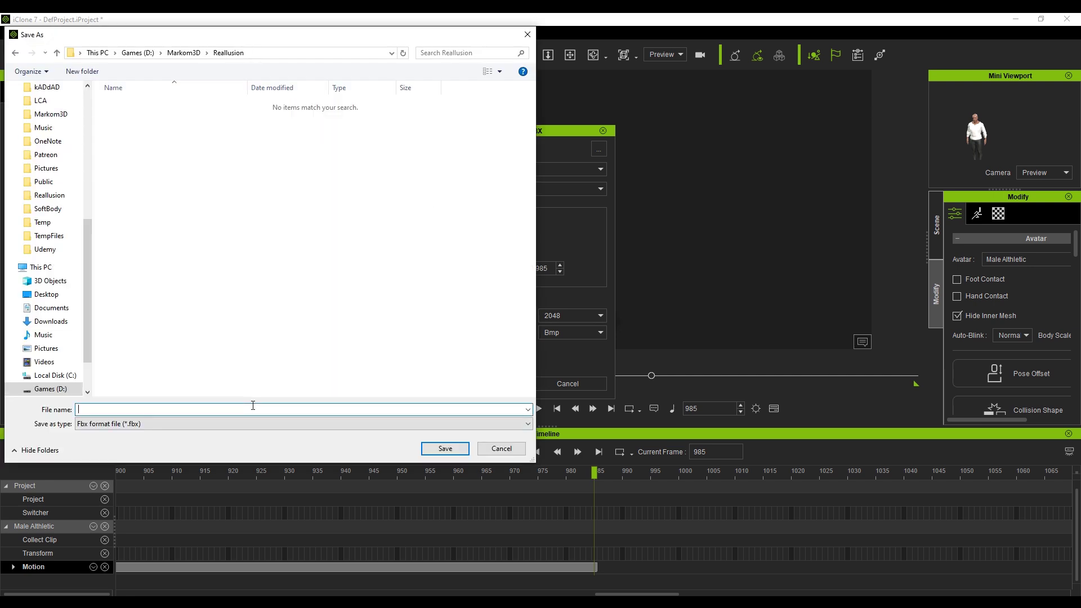
pyautogui.write('FullWalk')
pyautogui.click(457, 453)
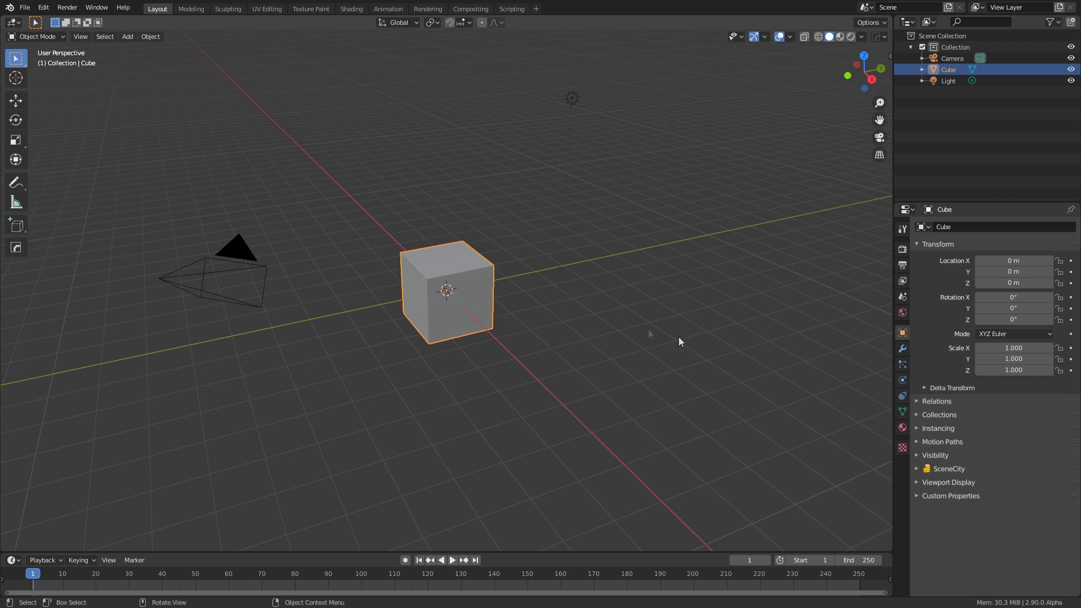
# - Switch to Blender, show the scene's output settings and import FullWalk.fbx from the Reallusion folder
pyautogui.click(902, 249)
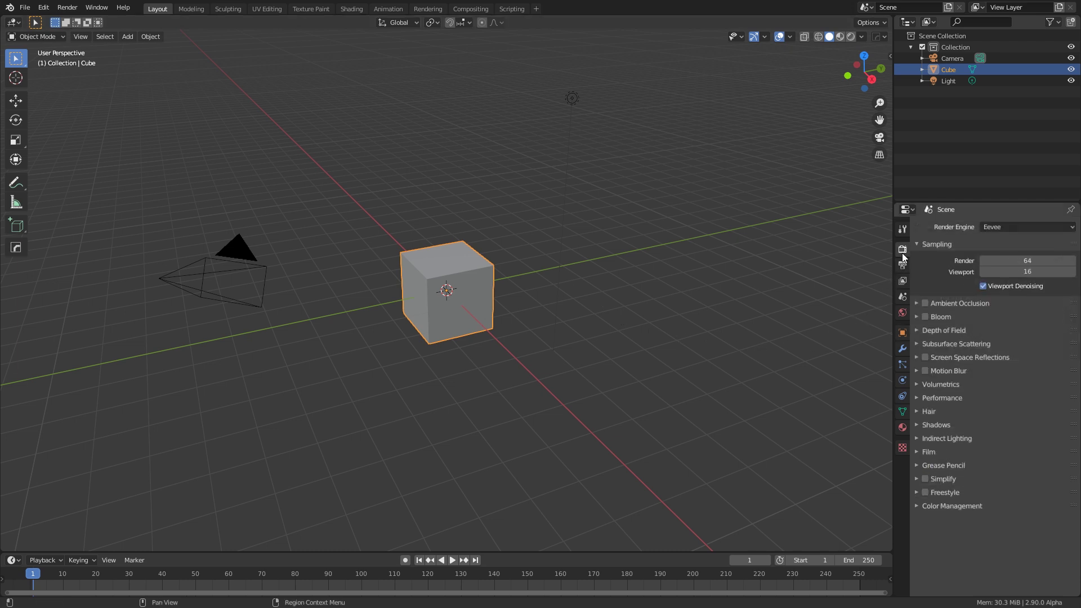
pyautogui.click(903, 265)
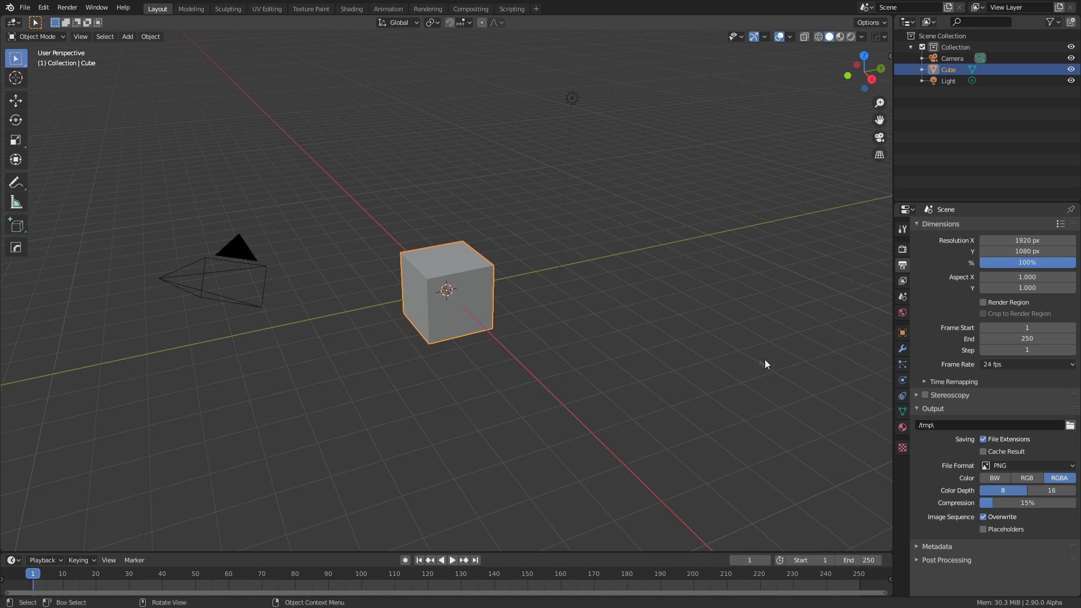
pyautogui.click(24, 7)
pyautogui.moveTo(71, 160)
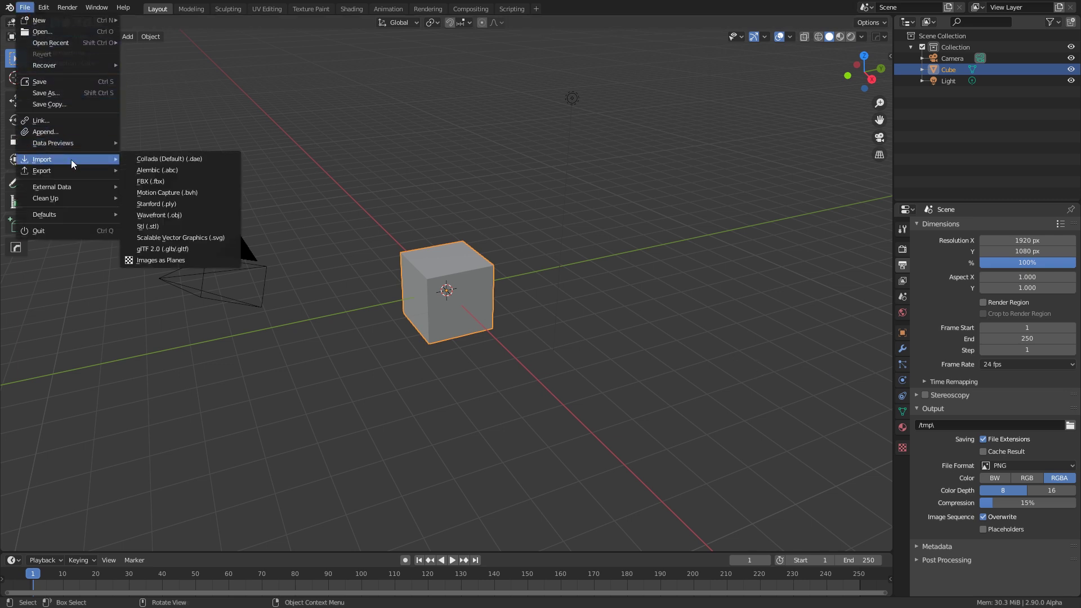
pyautogui.click(166, 178)
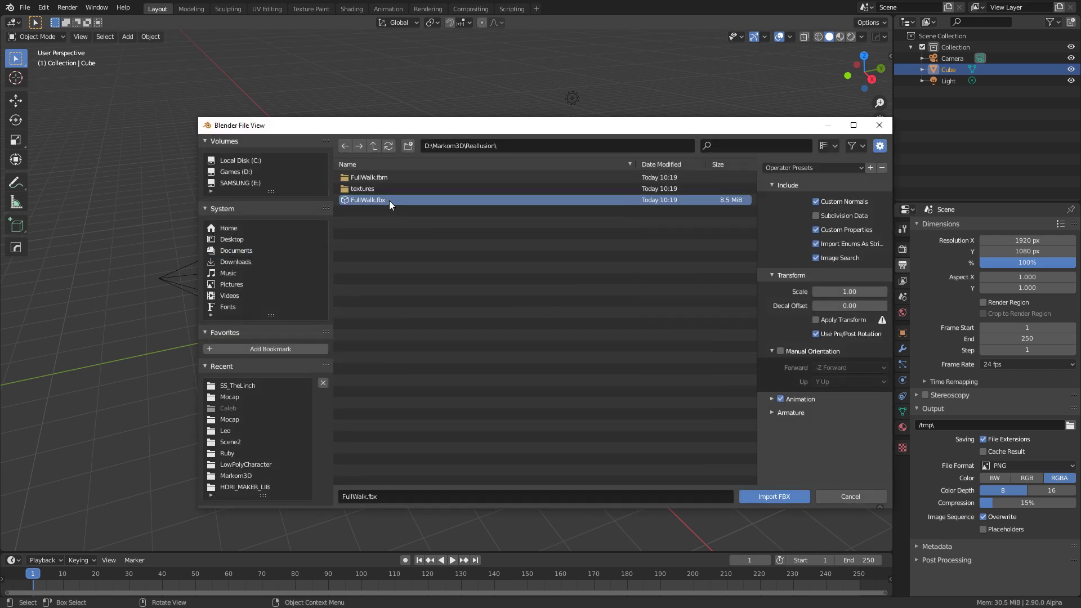
pyautogui.doubleClick(390, 200)
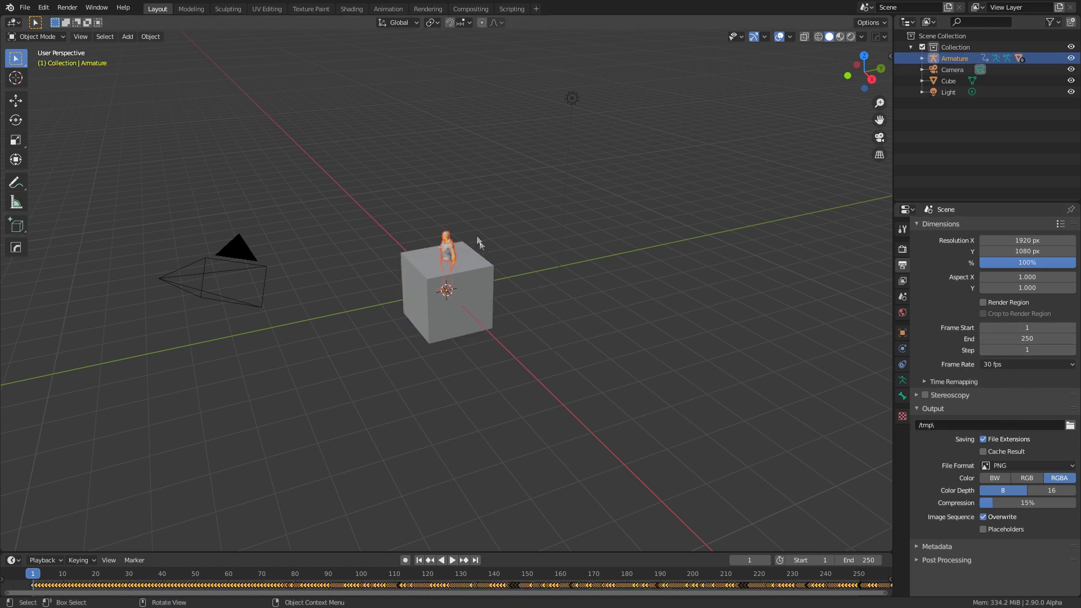
# - Delete the default cube and play back the imported walk animation
pyautogui.click(488, 286)
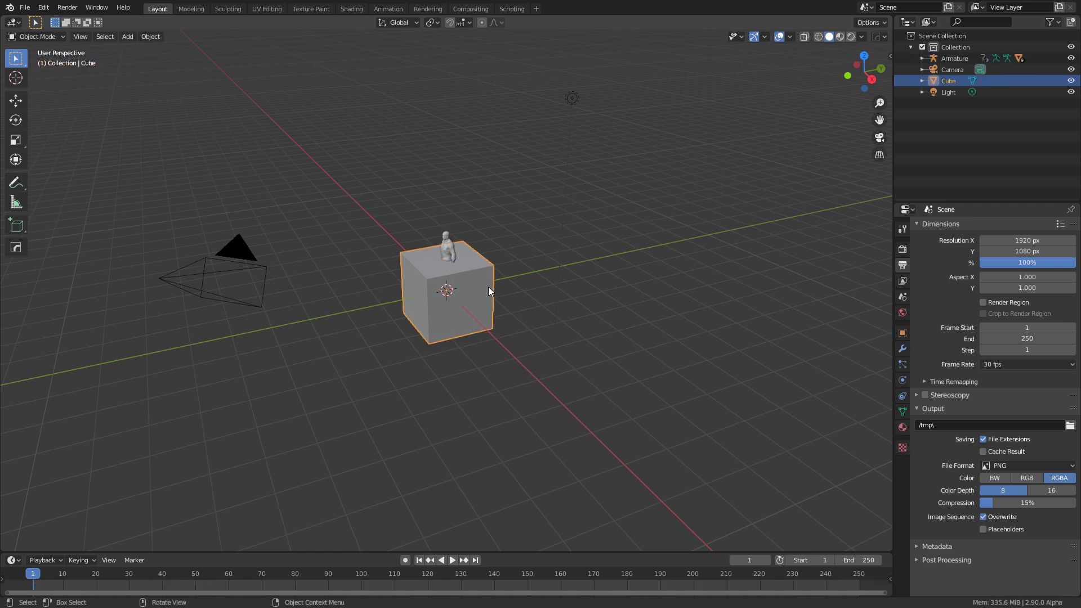
pyautogui.press('Delete')
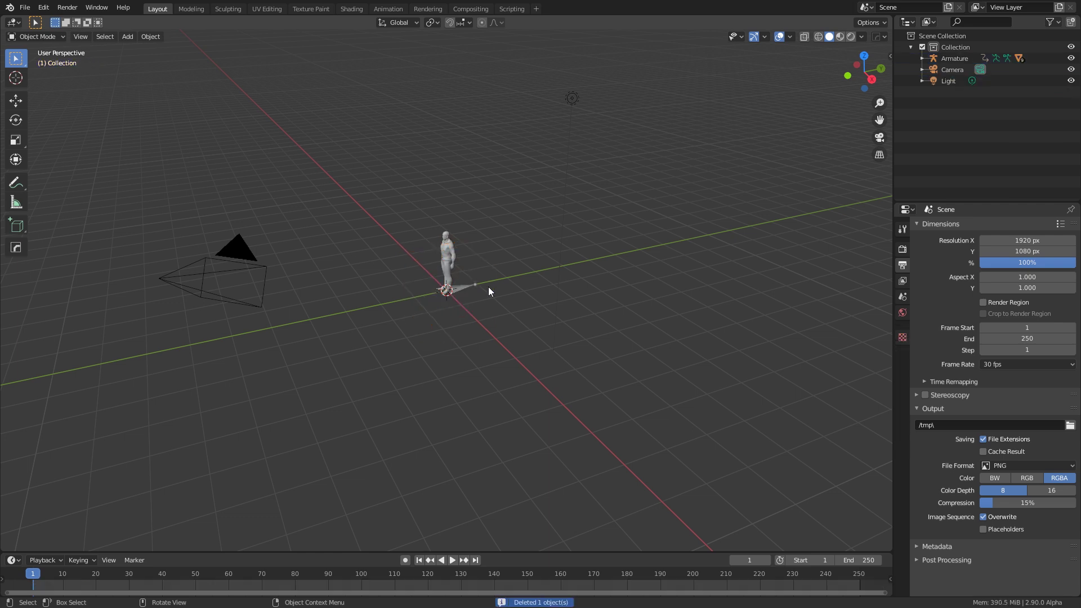
pyautogui.click(453, 560)
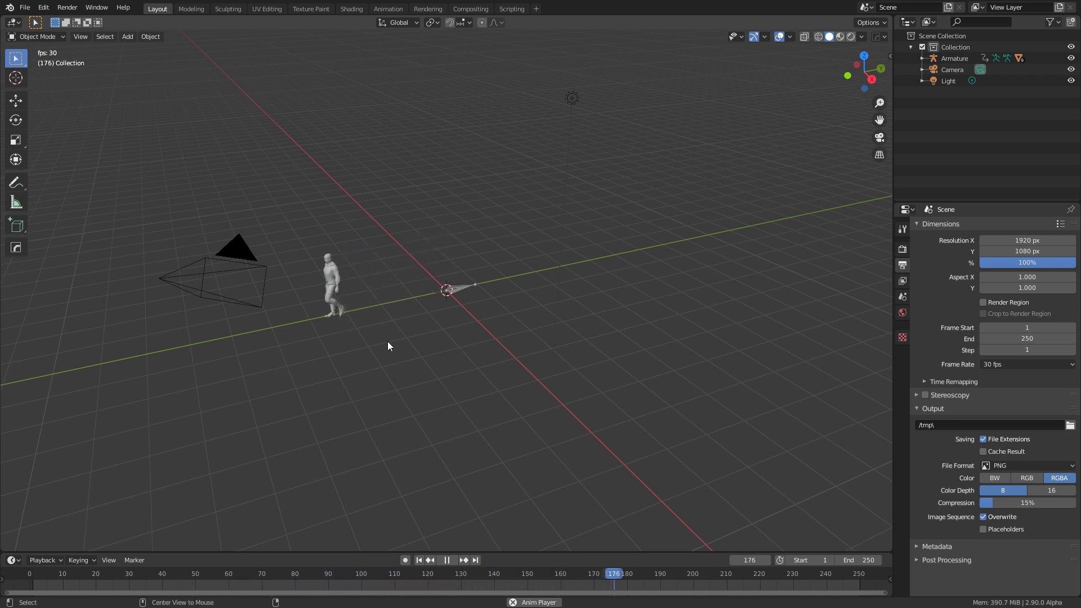
pyautogui.click(445, 560)
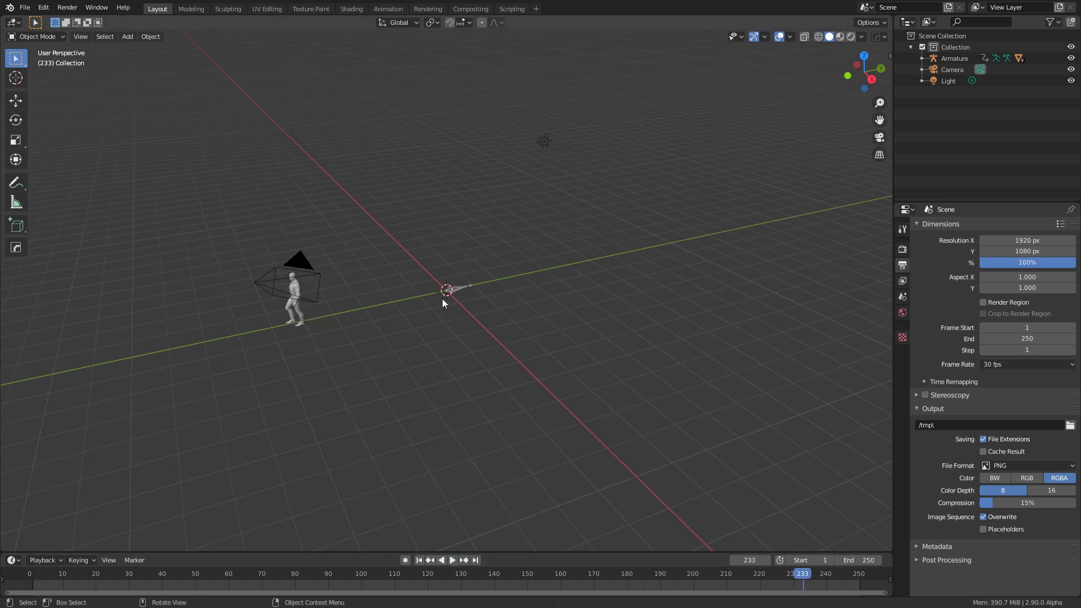
# - Select the imported armature and set the scene's end frame to 1000
pyautogui.scroll(7, 441, 298)
pyautogui.click(471, 286)
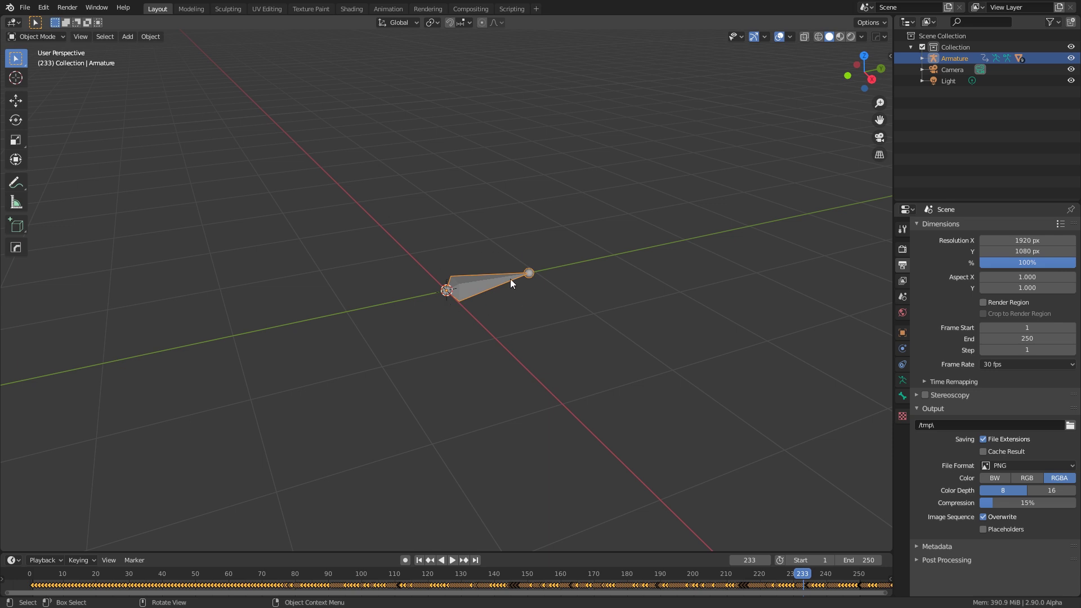
pyautogui.scroll(-4, 455, 269)
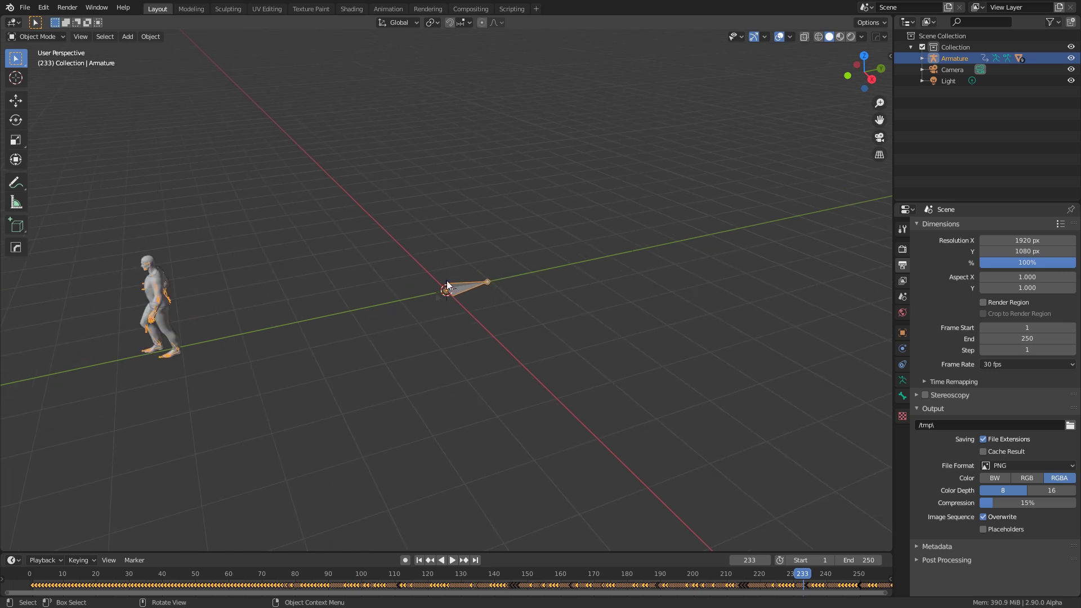
pyautogui.moveTo(447, 284); pyautogui.dragTo(448, 299, button='middle')
pyautogui.click(862, 559)
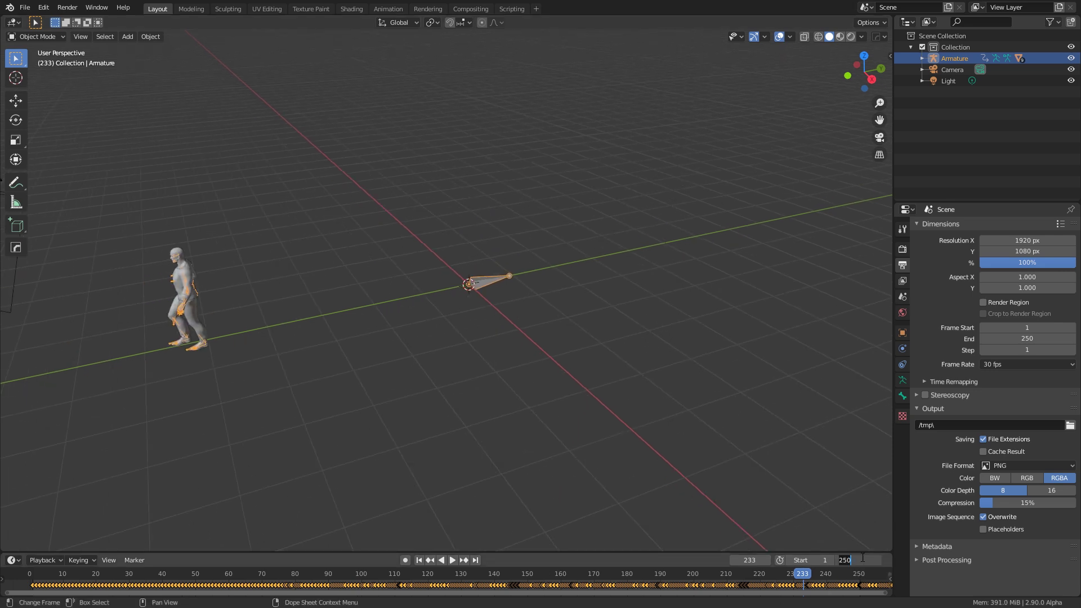
pyautogui.write('1000')
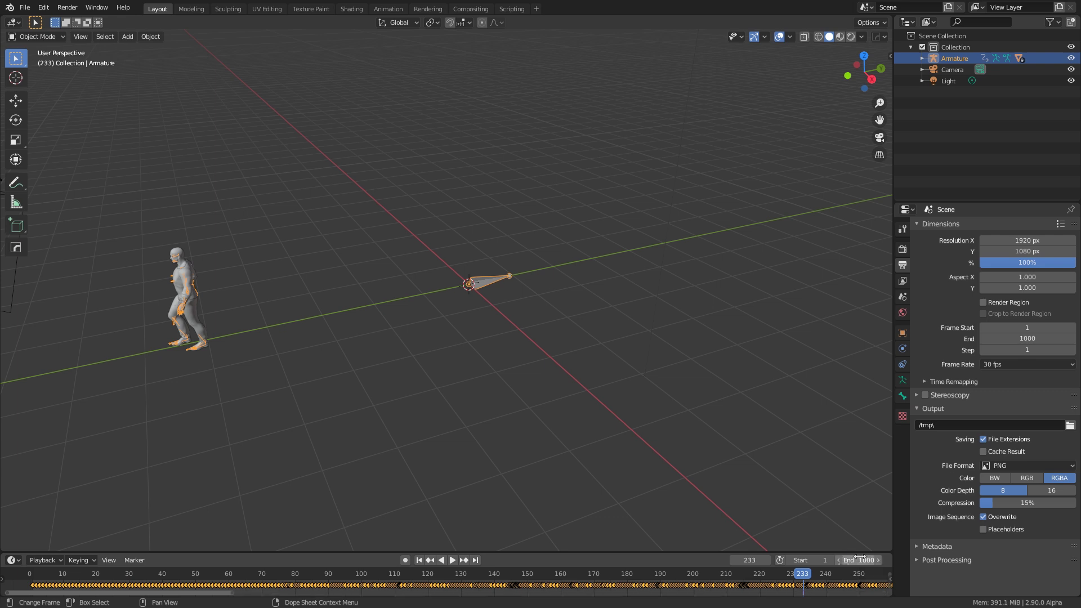
pyautogui.press('Return')
# - Enlarge the timeline area and scrub through the full walk animation to frame 439
pyautogui.scroll(-3, 468, 490)
pyautogui.moveTo(563, 551); pyautogui.dragTo(545, 438)
pyautogui.scroll(-4, 580, 500)
pyautogui.moveTo(361, 463); pyautogui.dragTo(583, 462)
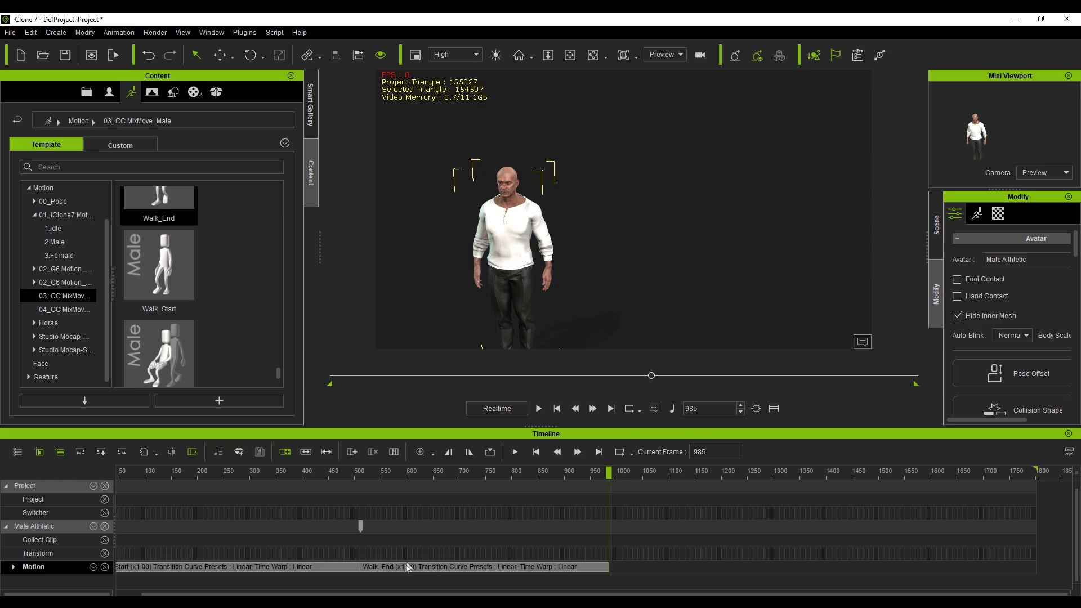
# - Switch to iClone and delete the Walk_End clip from the character's motion track
pyautogui.click(291, 569)
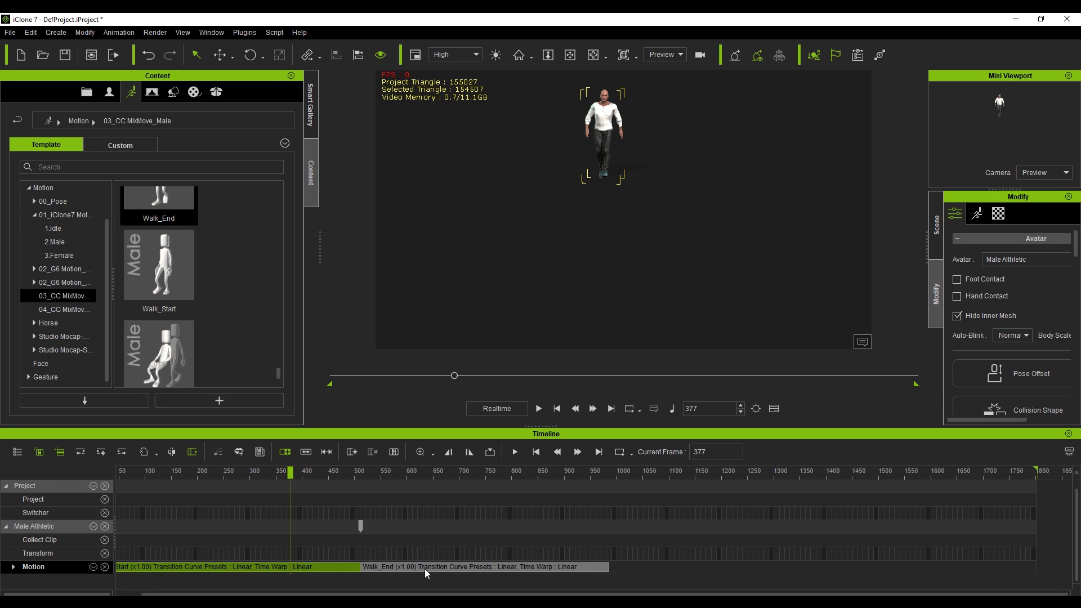
pyautogui.click(463, 569)
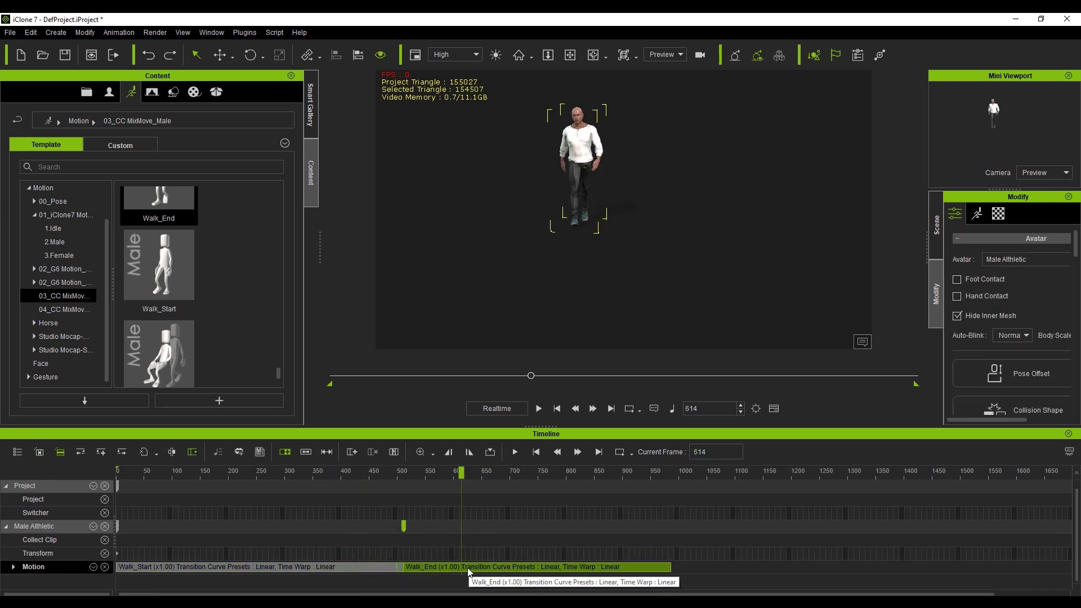
pyautogui.press('Delete')
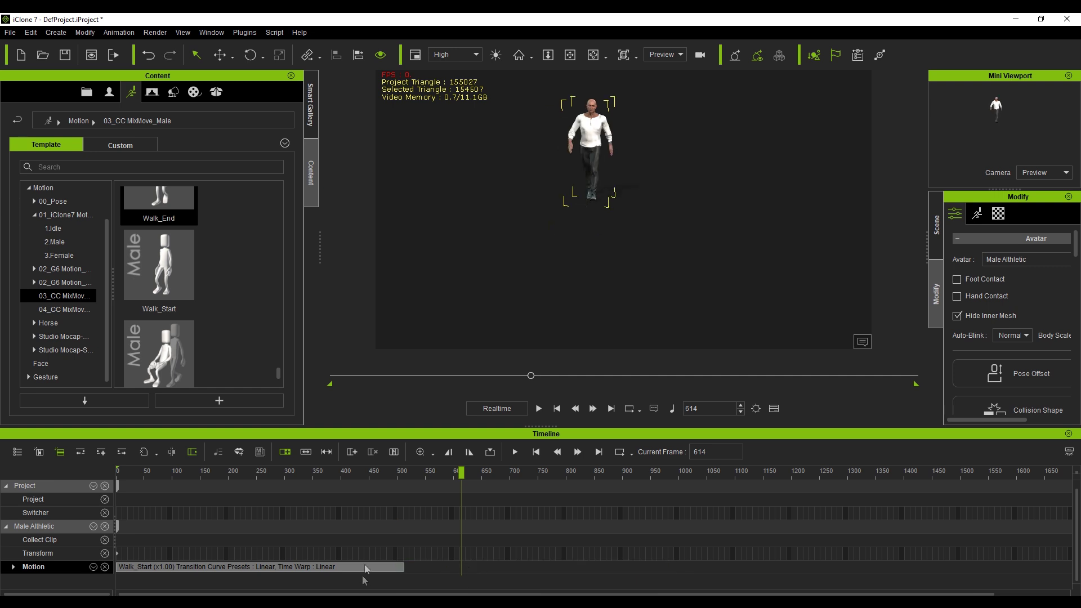
# - Export the Walk_Start clip as FBX with frame range 1 to 511, overwriting StartWalk in the Reallusion folder
pyautogui.click(322, 568)
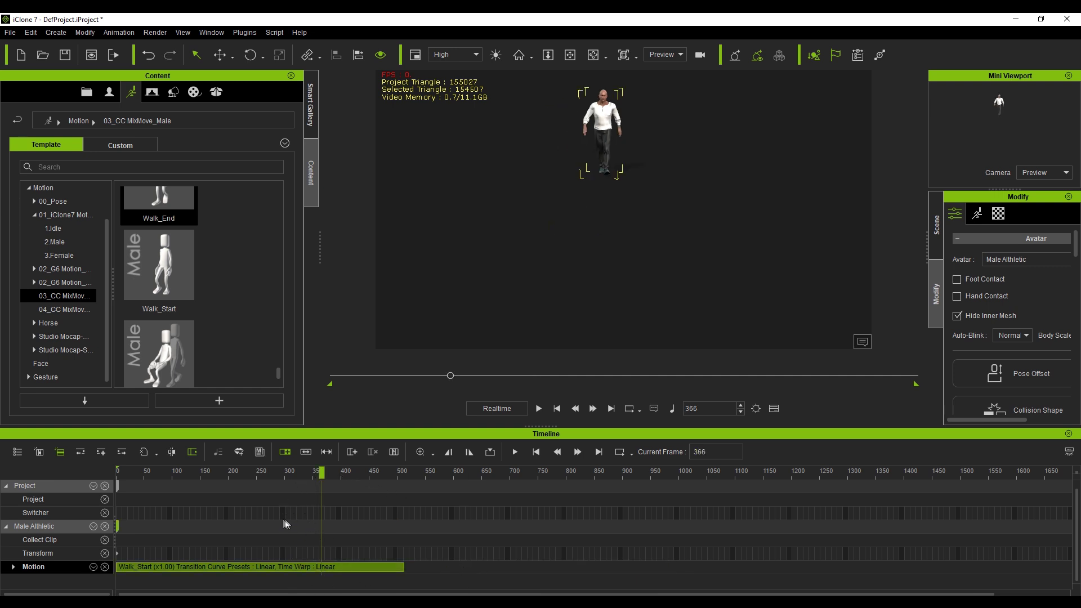
pyautogui.click(9, 33)
pyautogui.moveTo(45, 124)
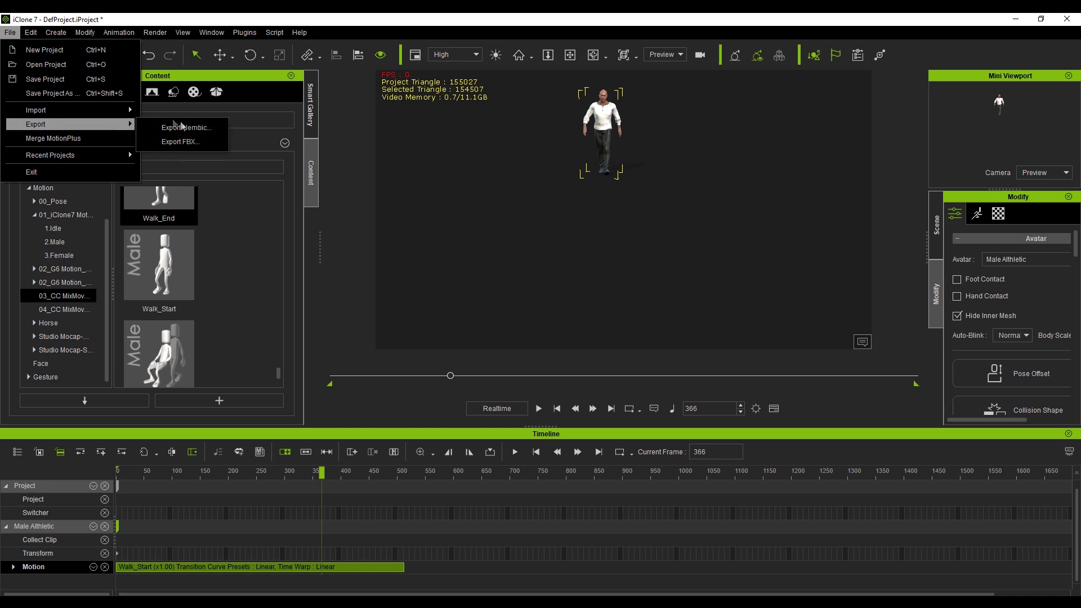
pyautogui.click(169, 126)
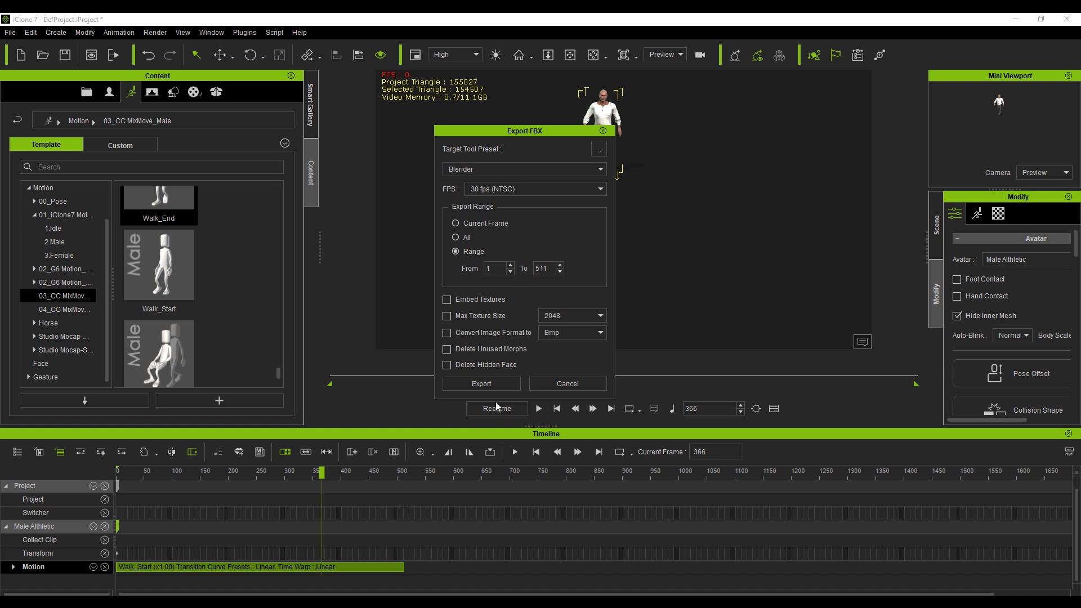
pyautogui.click(496, 381)
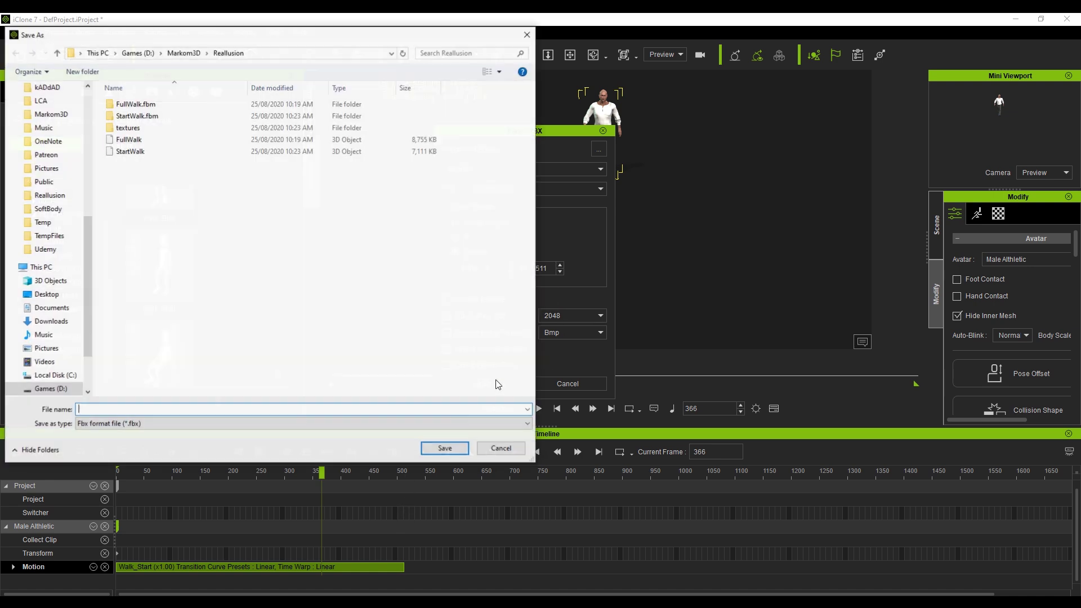
pyautogui.click(148, 152)
pyautogui.click(445, 448)
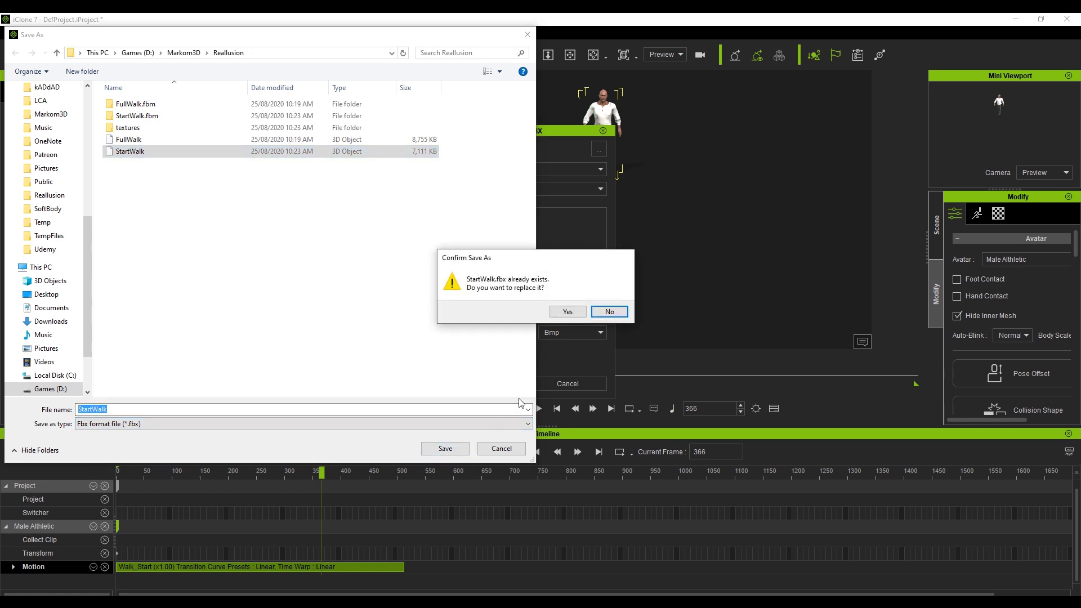
pyautogui.click(567, 311)
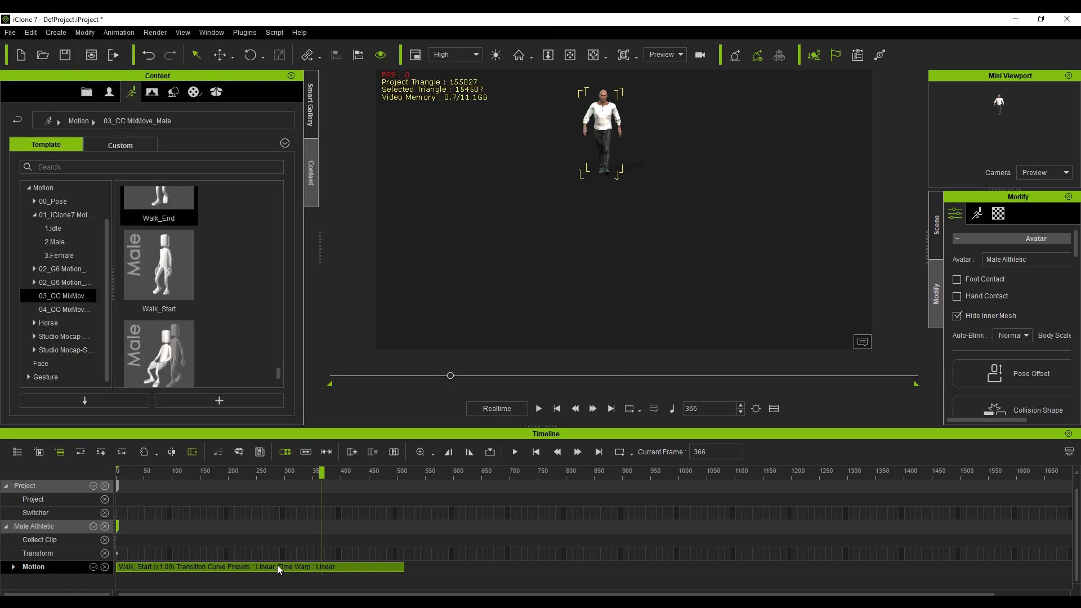
# - Replace the Walk_Start clip with the Walk_End motion on the character and scrub to the clip's end at frame 474
pyautogui.click(277, 565)
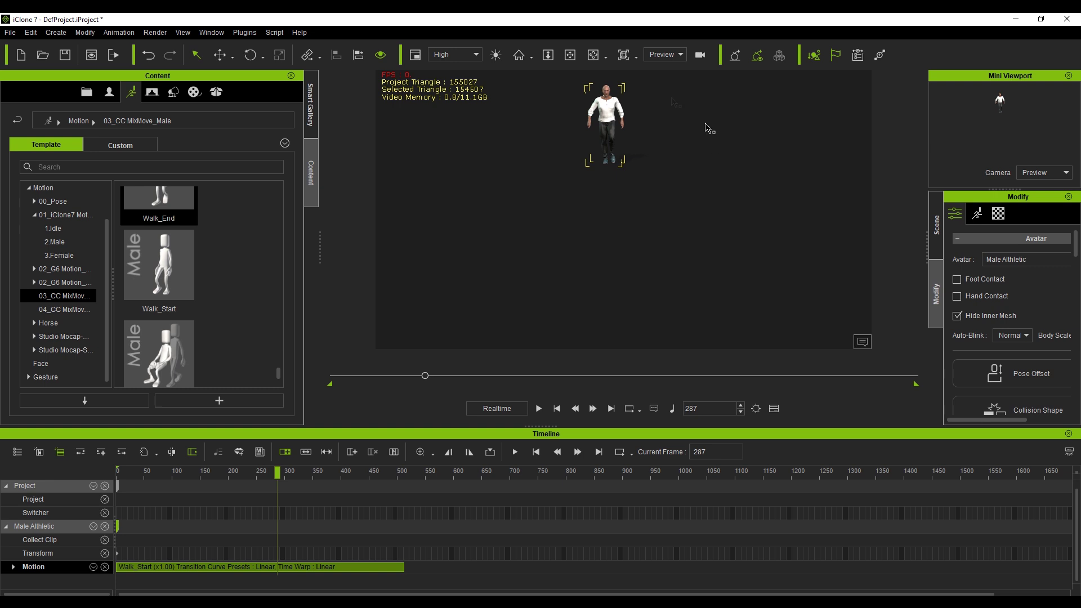
pyautogui.press('Delete')
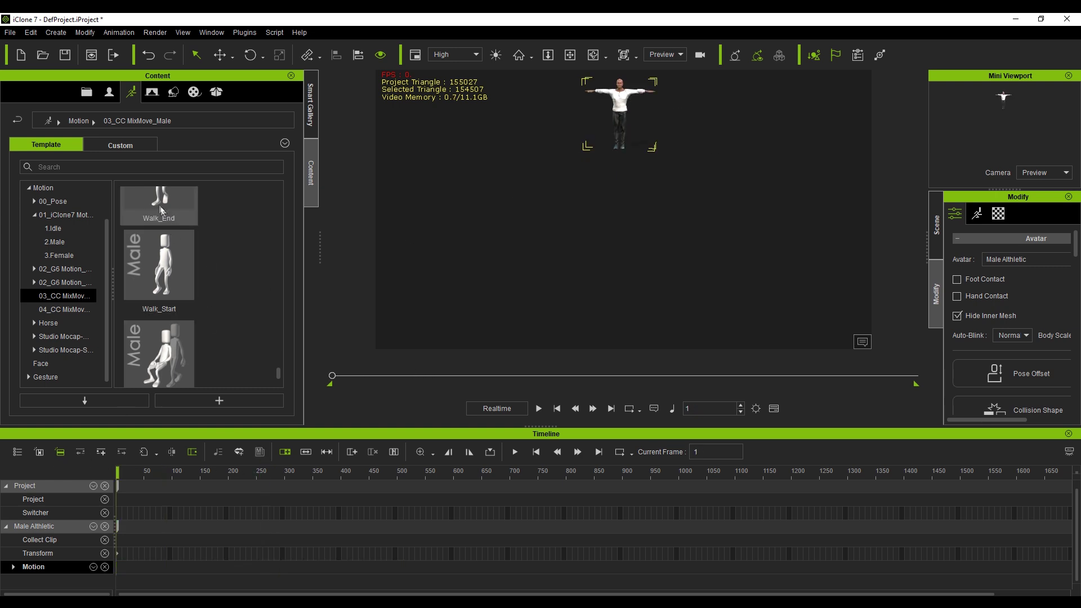
pyautogui.moveTo(161, 205); pyautogui.dragTo(622, 110)
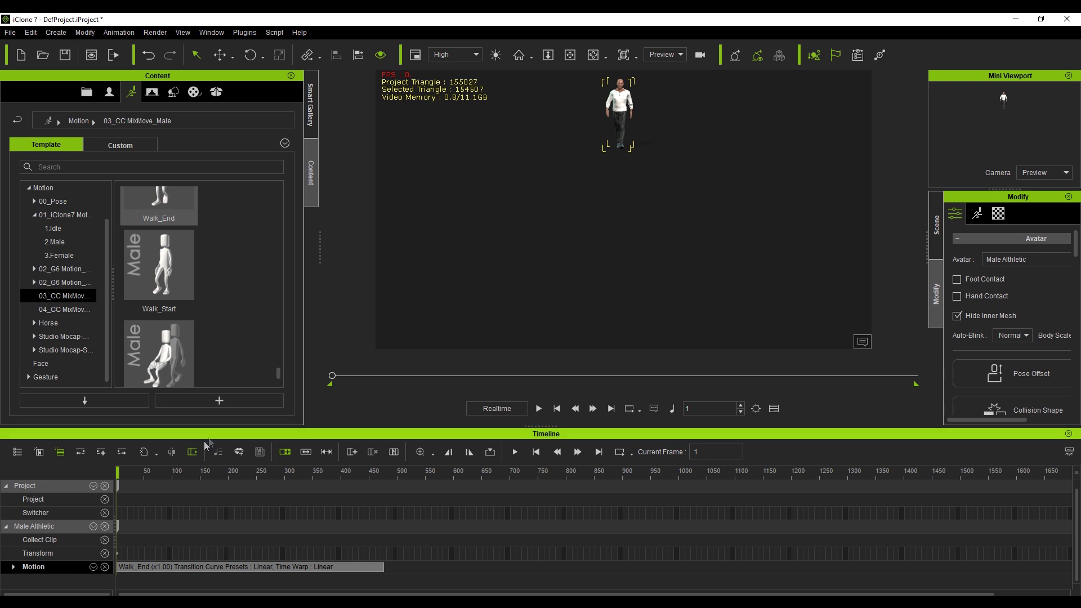
pyautogui.moveTo(374, 473); pyautogui.dragTo(384, 477)
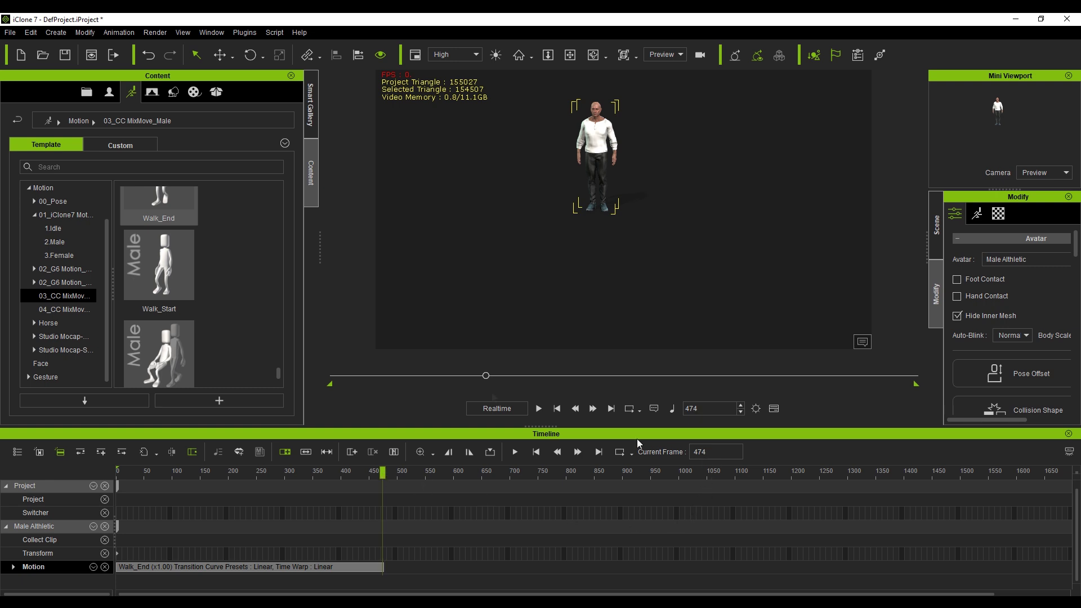
# - Export the Walk_End motion as FBX with frame range 1 to 474, saving it as EndWalk in the Reallusion folder
pyautogui.click(10, 32)
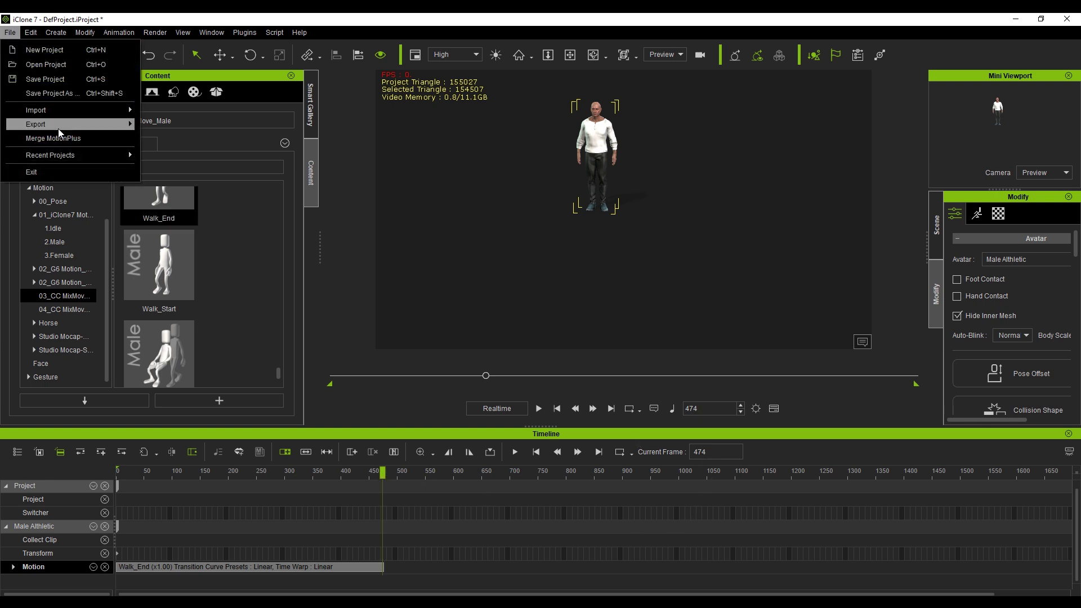
pyautogui.moveTo(59, 128)
pyautogui.click(194, 142)
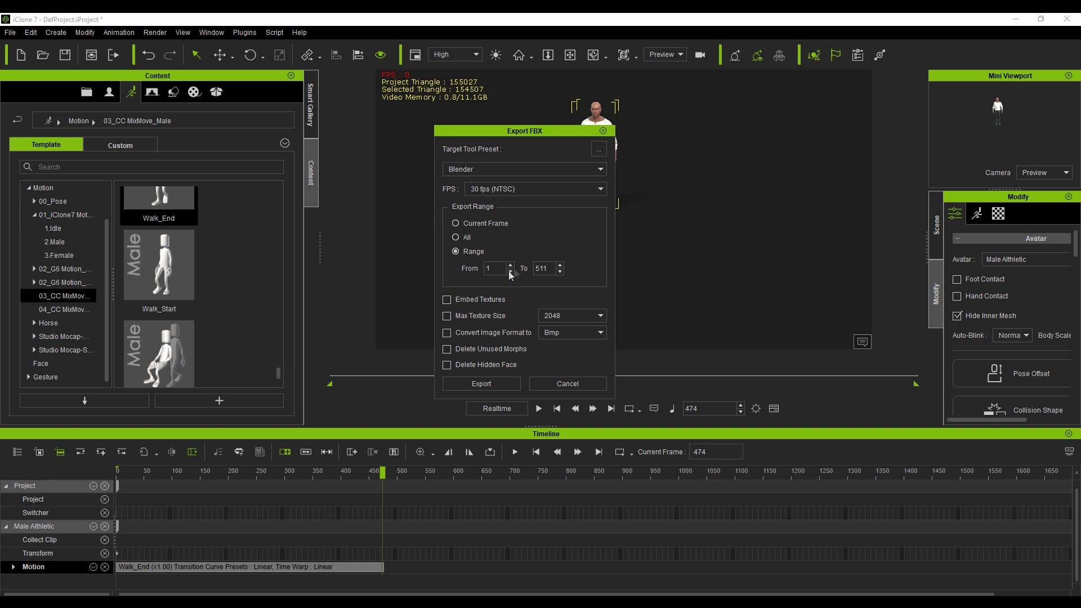
pyautogui.write('474')
pyautogui.click(485, 386)
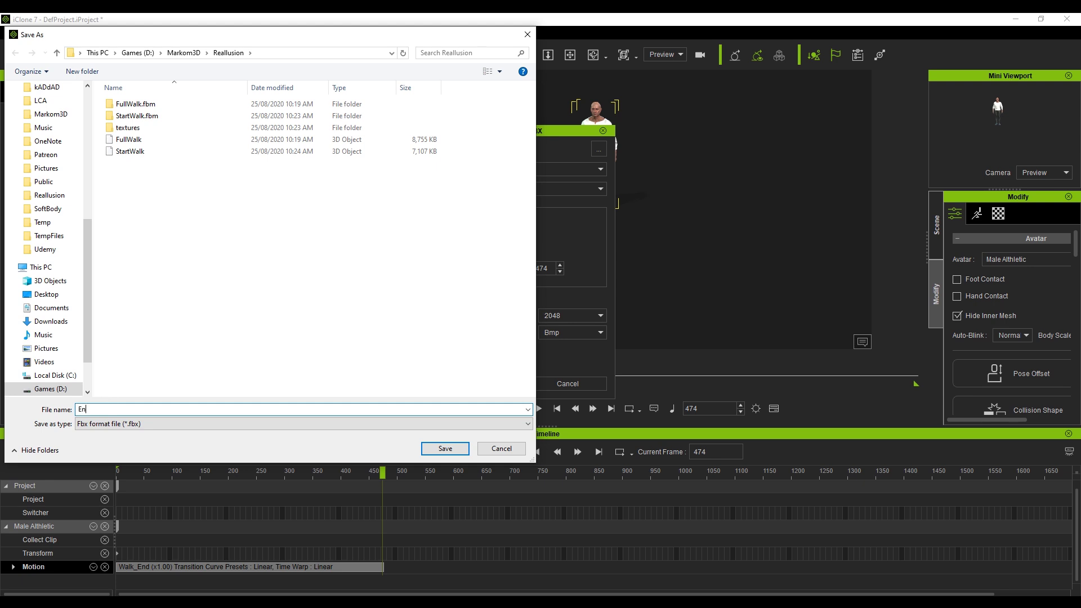
pyautogui.write('EndWalk')
pyautogui.click(445, 448)
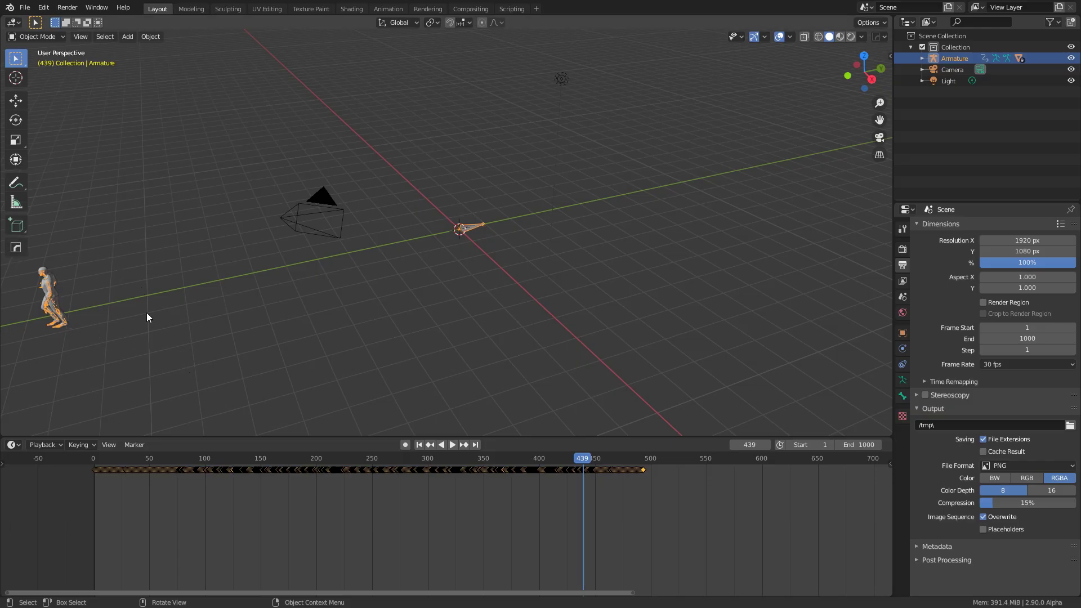
# - Switch to Blender and move the full walk armature along the global X axis, away from the world origin
pyautogui.moveTo(297, 338); pyautogui.dragTo(455, 264, button='middle')
pyautogui.click(398, 307)
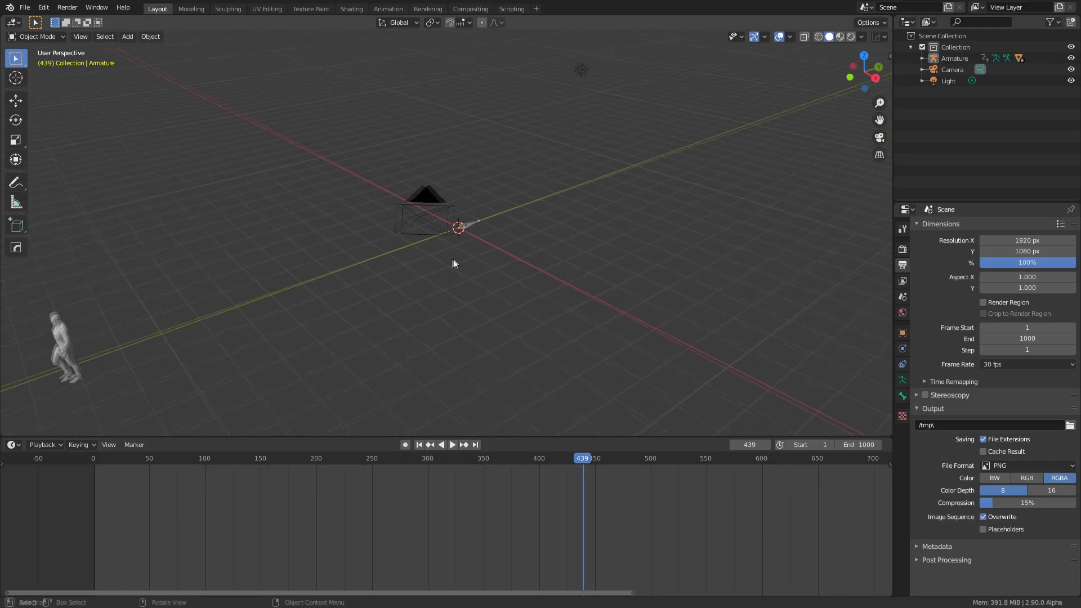
pyautogui.click(467, 234)
pyautogui.press('g')
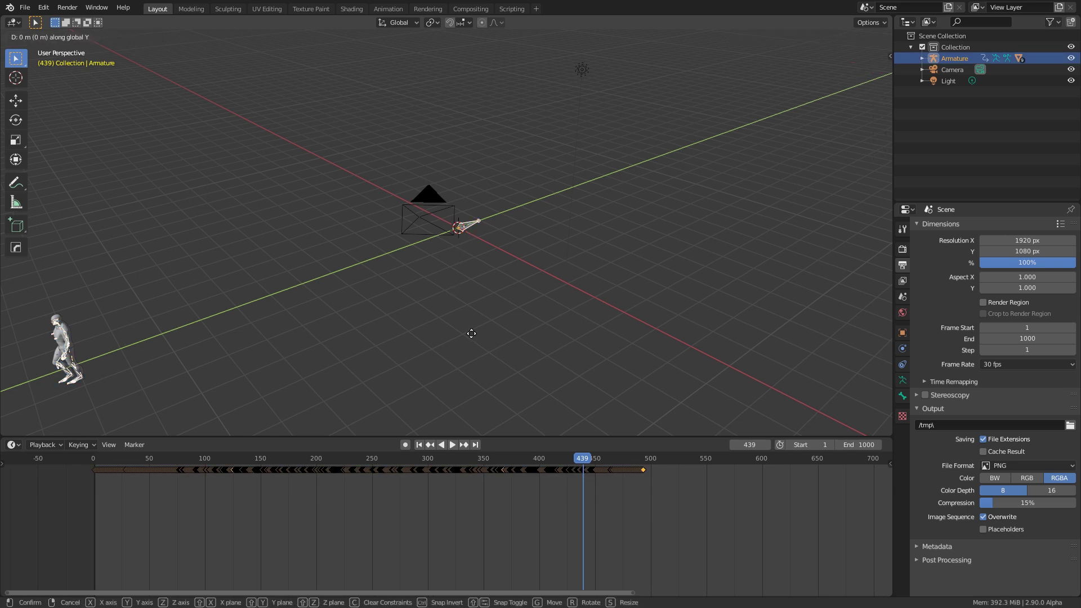
pyautogui.click(472, 334)
# - Play and scrub the moved character's walk animation around frame 188
pyautogui.click(262, 460)
pyautogui.press('space')
pyautogui.moveTo(262, 467); pyautogui.dragTo(301, 466)
pyautogui.press('space')
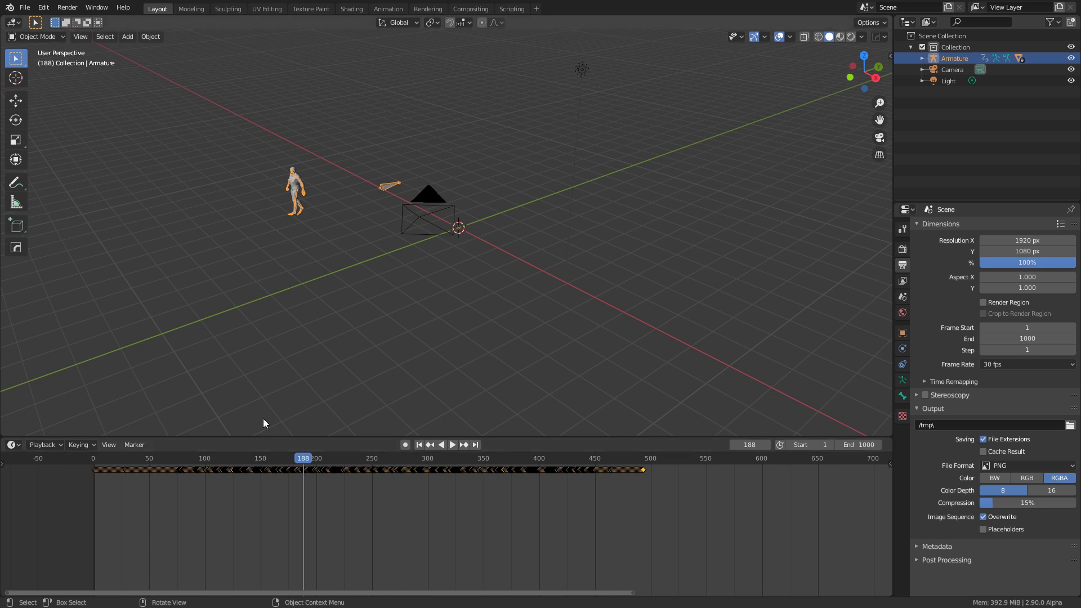
# - Import EndWalk.fbx and StartWalk.fbx together from the Reallusion folder
pyautogui.click(25, 7)
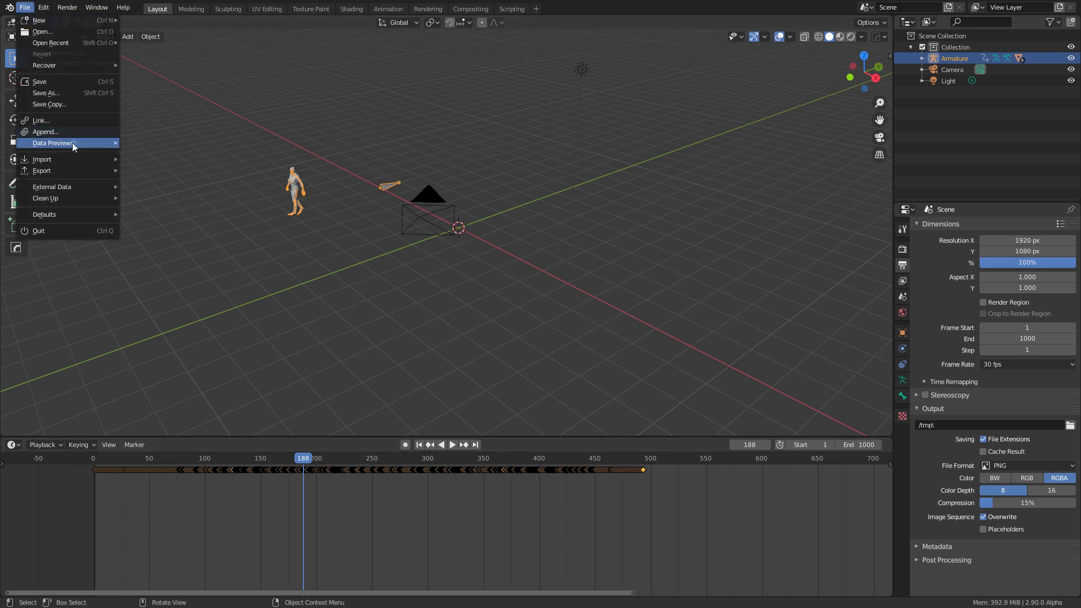
pyautogui.moveTo(76, 161)
pyautogui.click(182, 181)
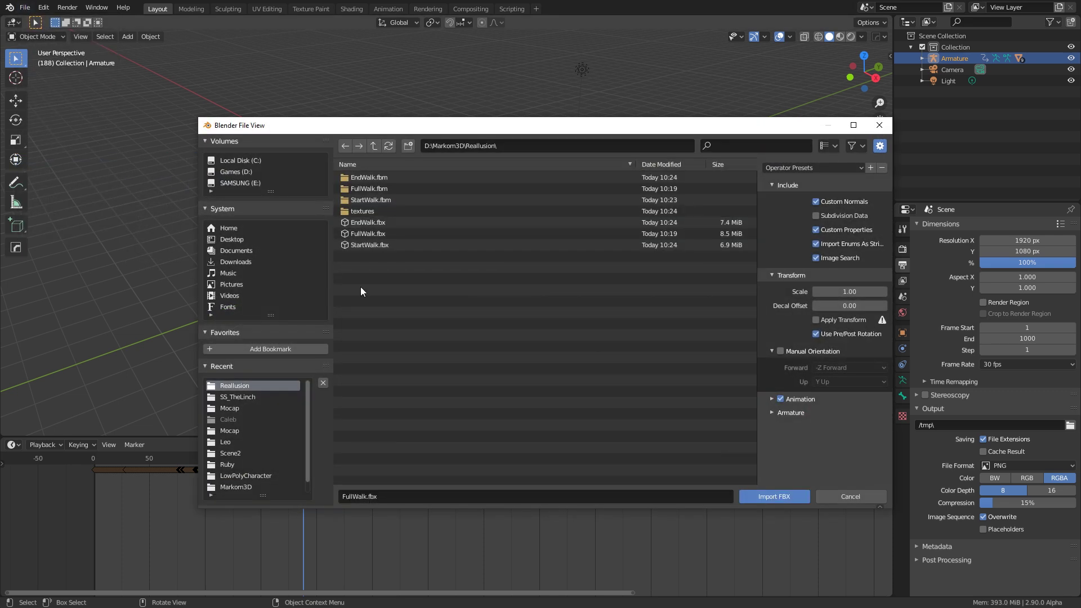
pyautogui.click(382, 224)
pyautogui.keyDown('ctrl'); pyautogui.click(381, 247); pyautogui.keyUp('ctrl')
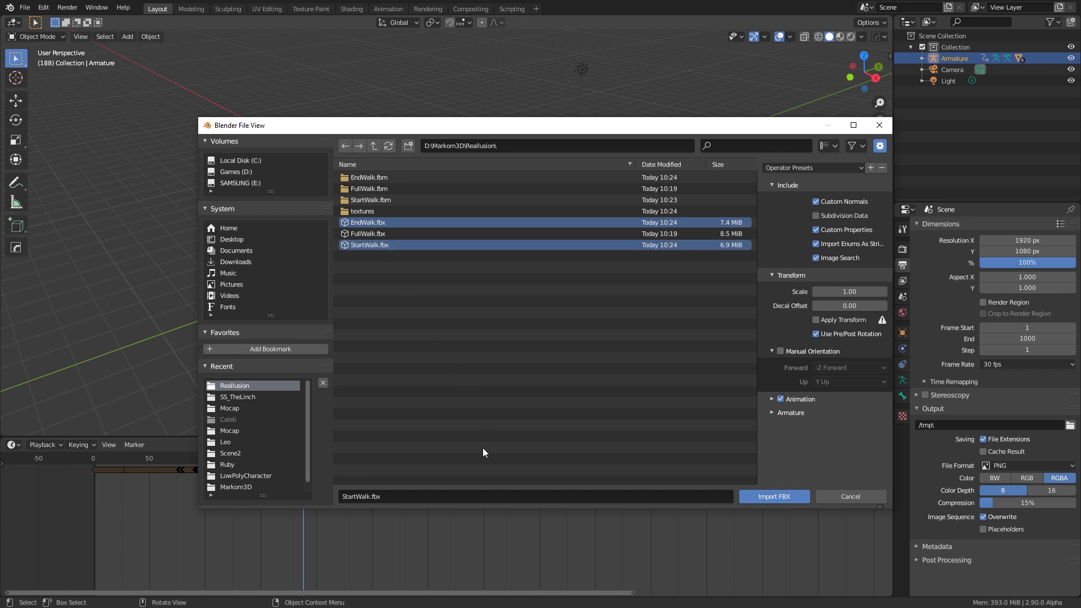
pyautogui.click(771, 498)
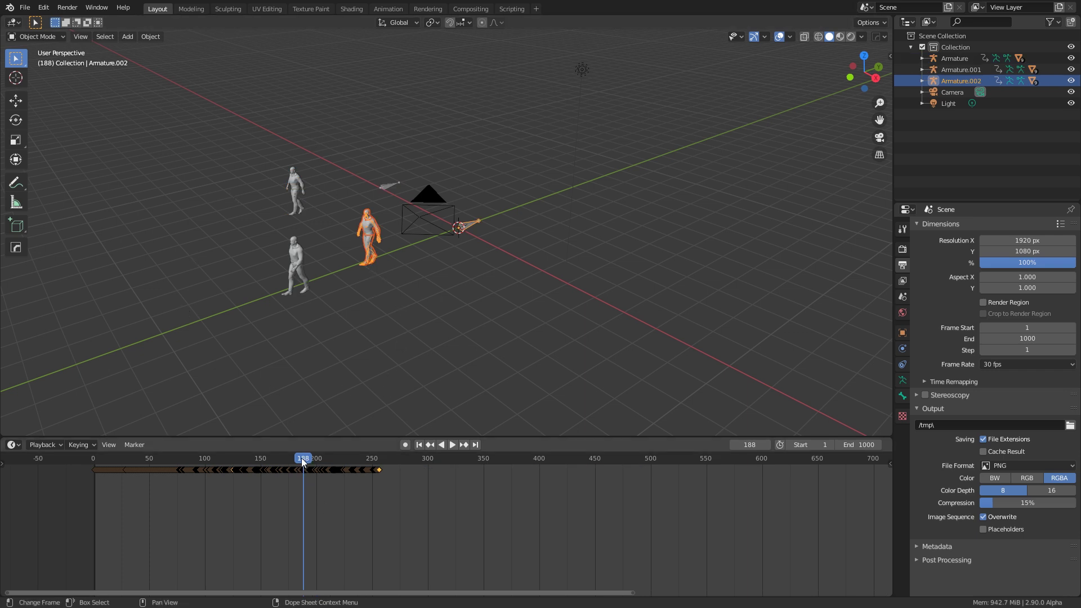
# - Scrub and play the three characters' animations to frame 264 and compare their movements up close
pyautogui.moveTo(302, 461); pyautogui.dragTo(388, 483)
pyautogui.press('space')
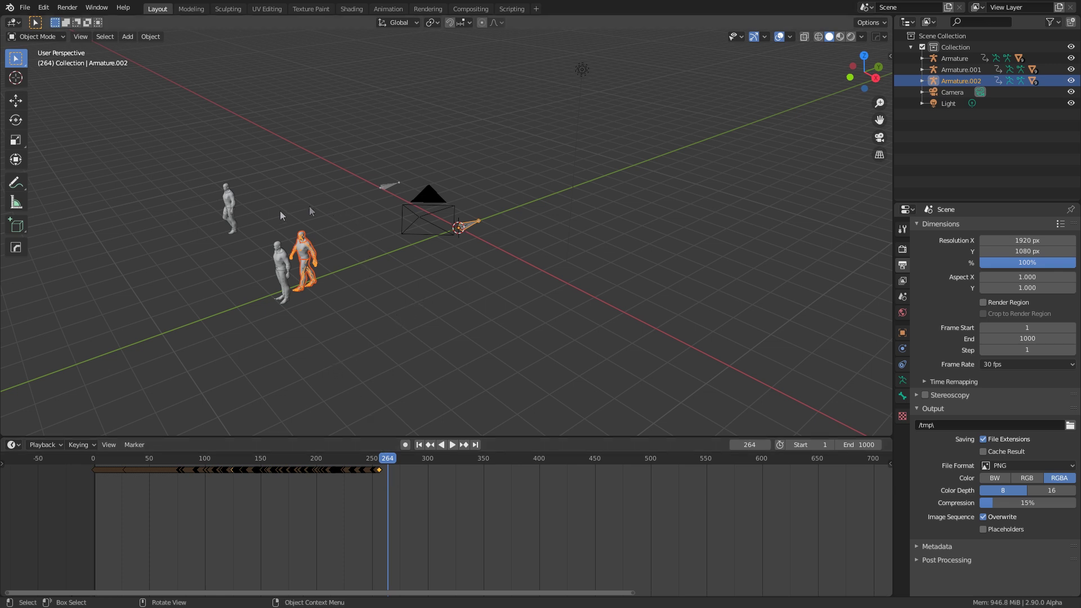
pyautogui.scroll(4, 338, 340)
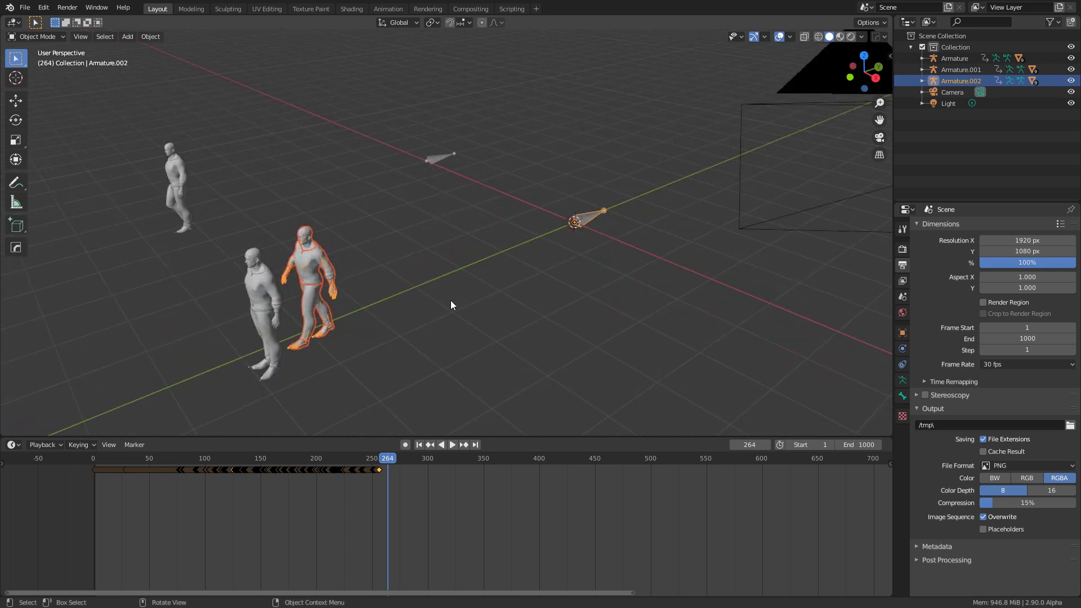
# - Switch to the Animation workspace, return to Object Mode and replace the camera view with the Nonlinear Animation editor
pyautogui.click(388, 8)
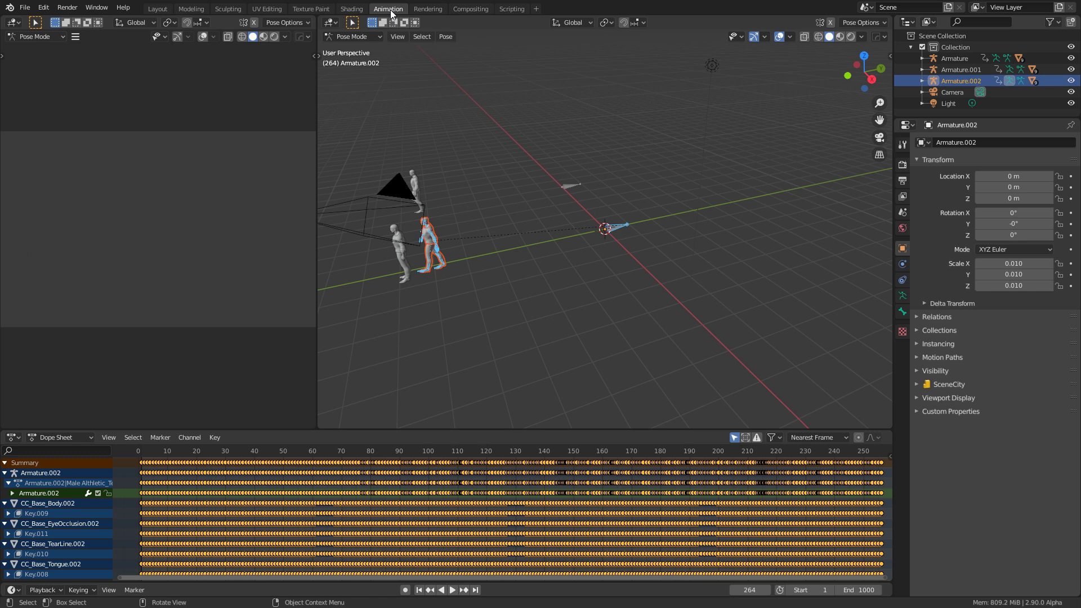
pyautogui.click(352, 36)
pyautogui.click(351, 49)
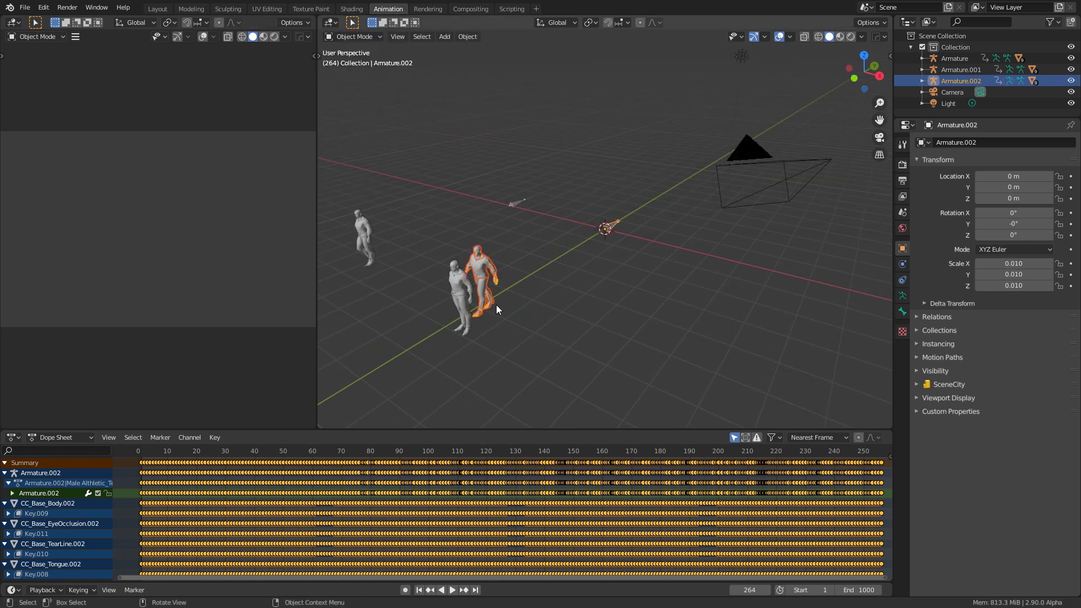
pyautogui.moveTo(496, 306); pyautogui.dragTo(444, 299, button='middle')
pyautogui.click(13, 23)
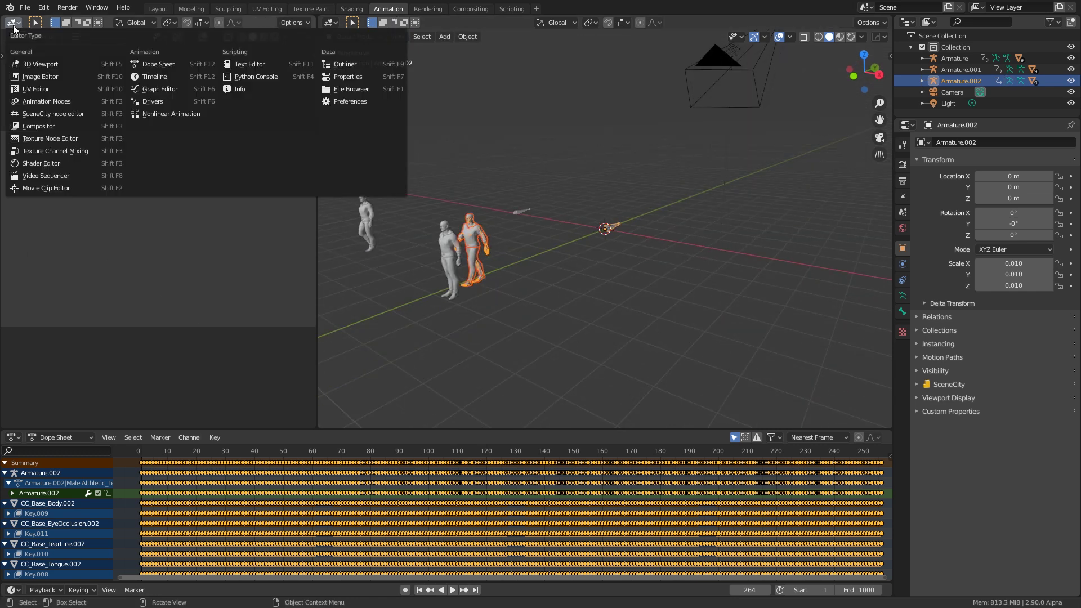
pyautogui.click(181, 116)
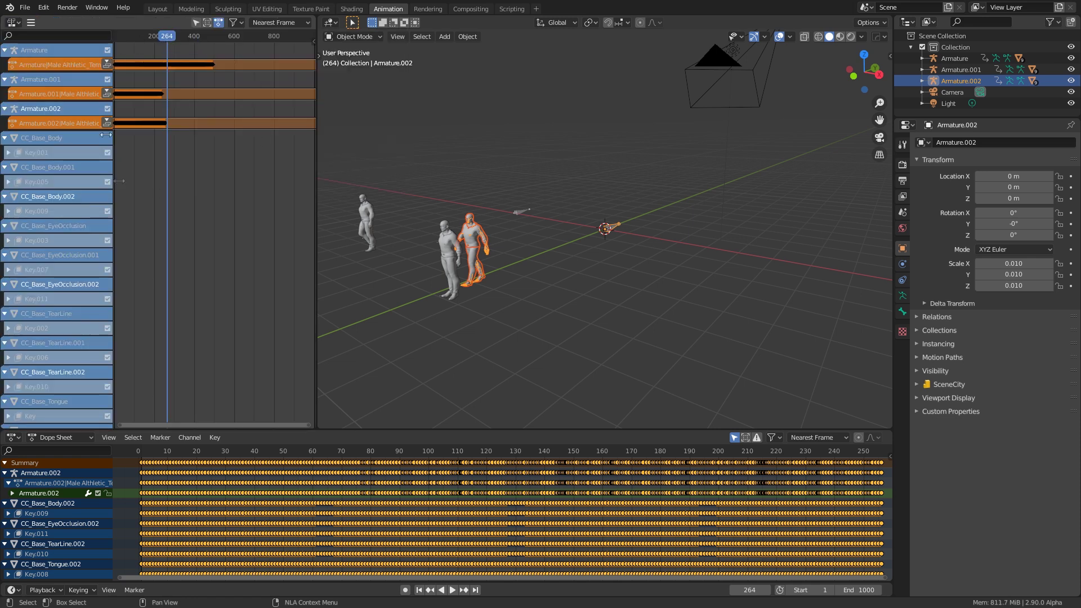
# - Push the actions of all three armatures down into NLA strips and scrub and play the animation to frame 69
pyautogui.click(108, 66)
pyautogui.click(107, 108)
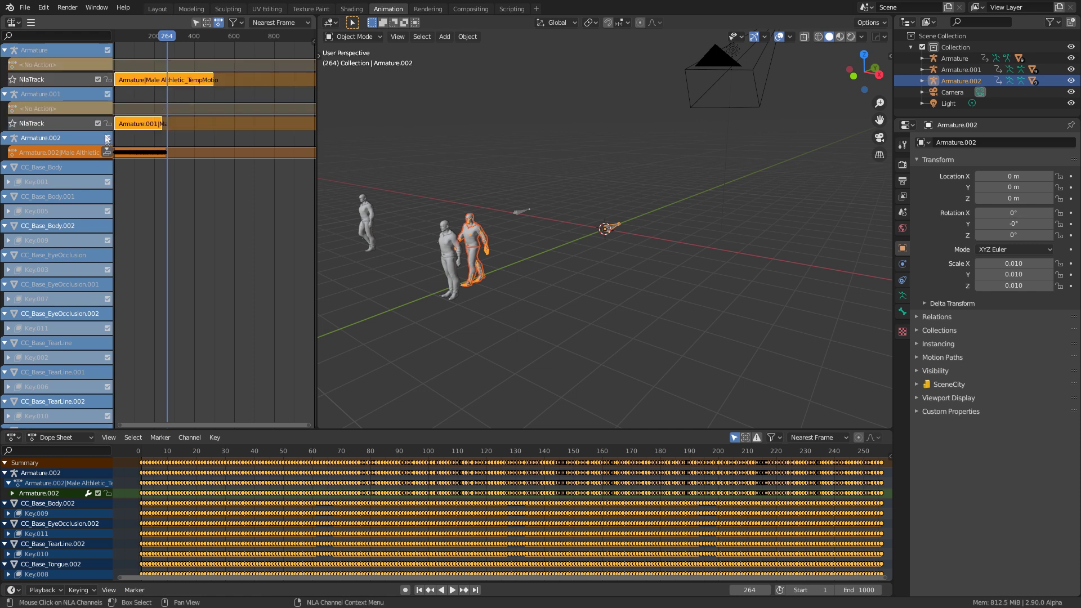
pyautogui.click(107, 152)
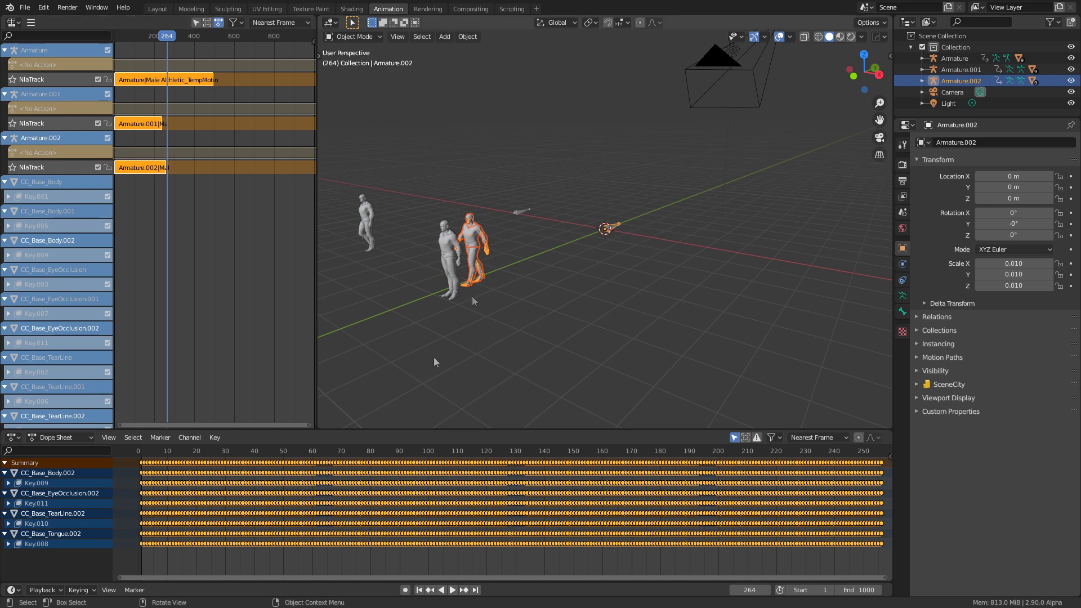
pyautogui.moveTo(366, 450); pyautogui.dragTo(118, 446)
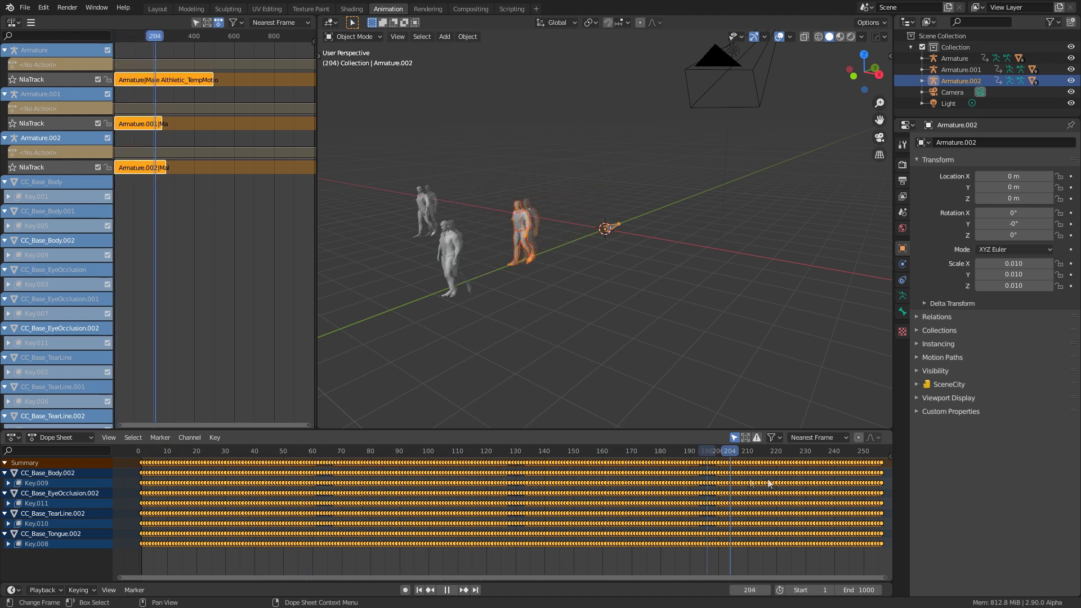
pyautogui.press('Escape')
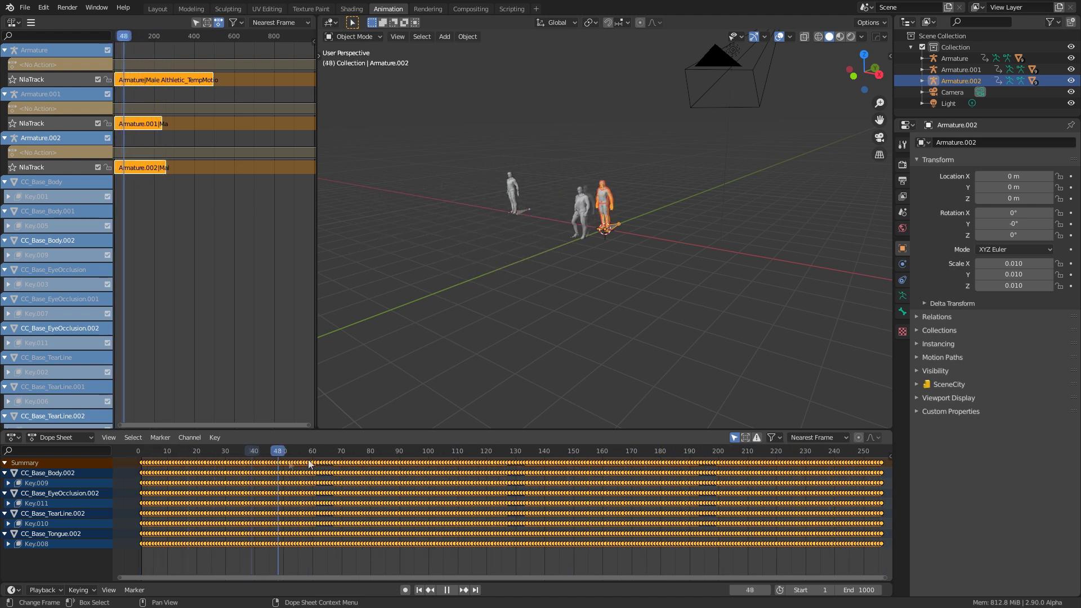
pyautogui.press('space')
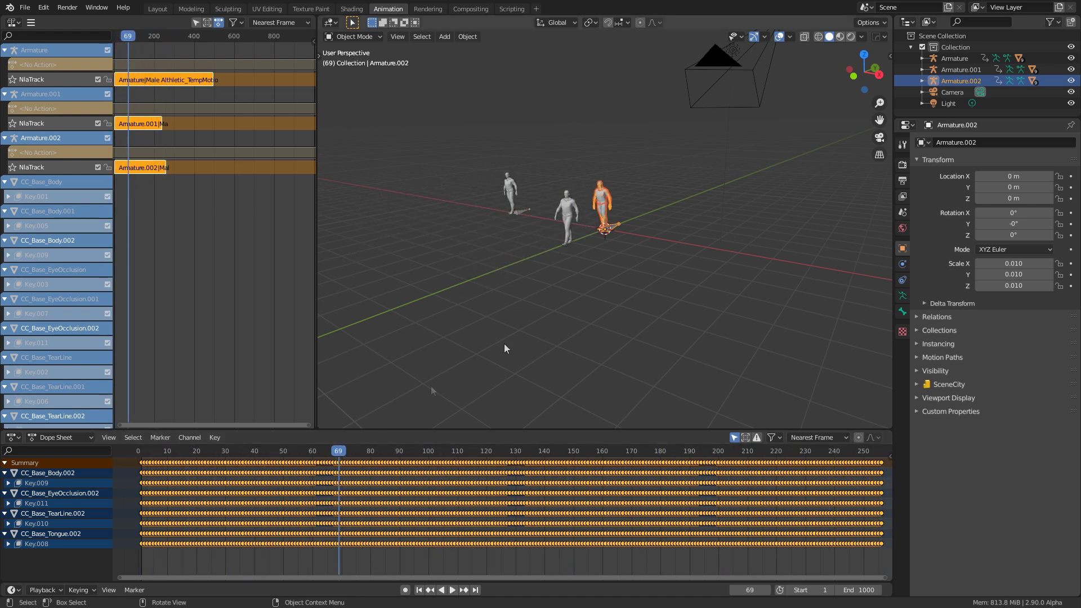
# - Switch the Dope Sheet to the Action Editor and enter tweak mode on Armature.002's strip
pyautogui.click(64, 437)
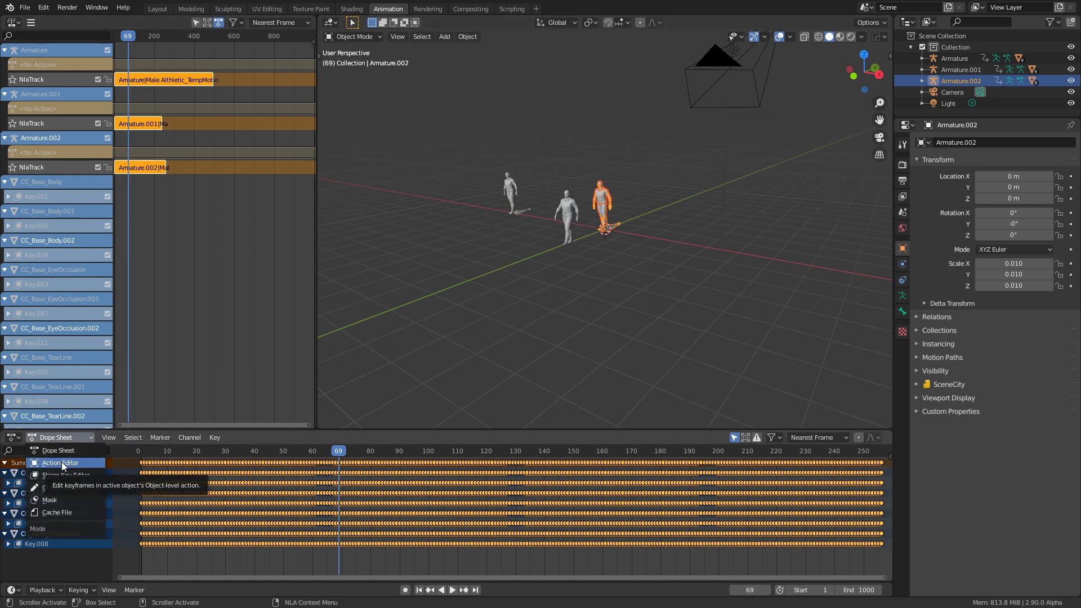
pyautogui.click(62, 462)
pyautogui.click(613, 227)
pyautogui.click(614, 228)
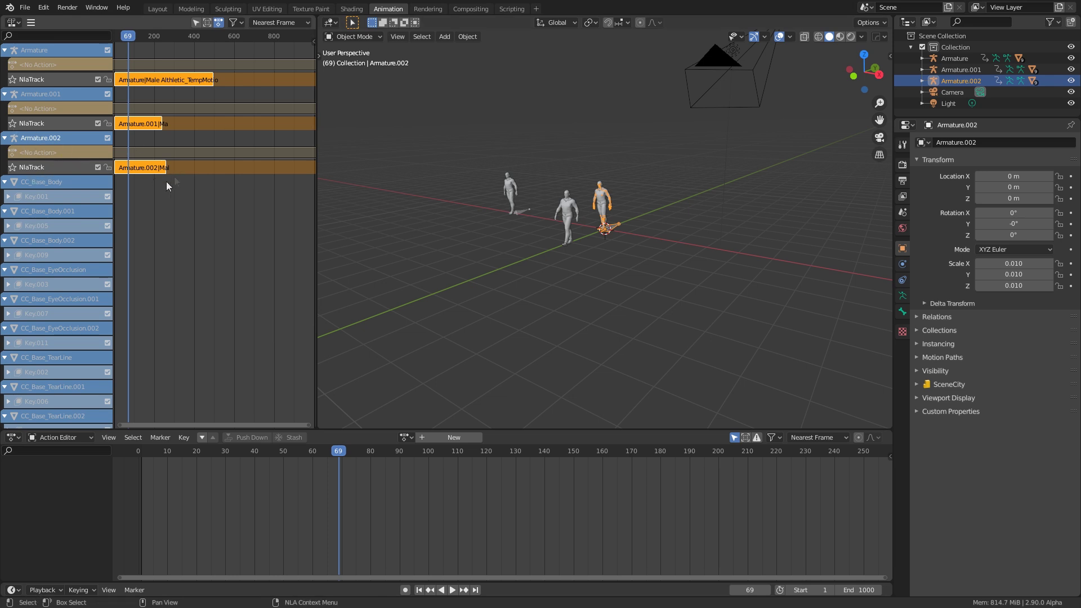
pyautogui.click(151, 168)
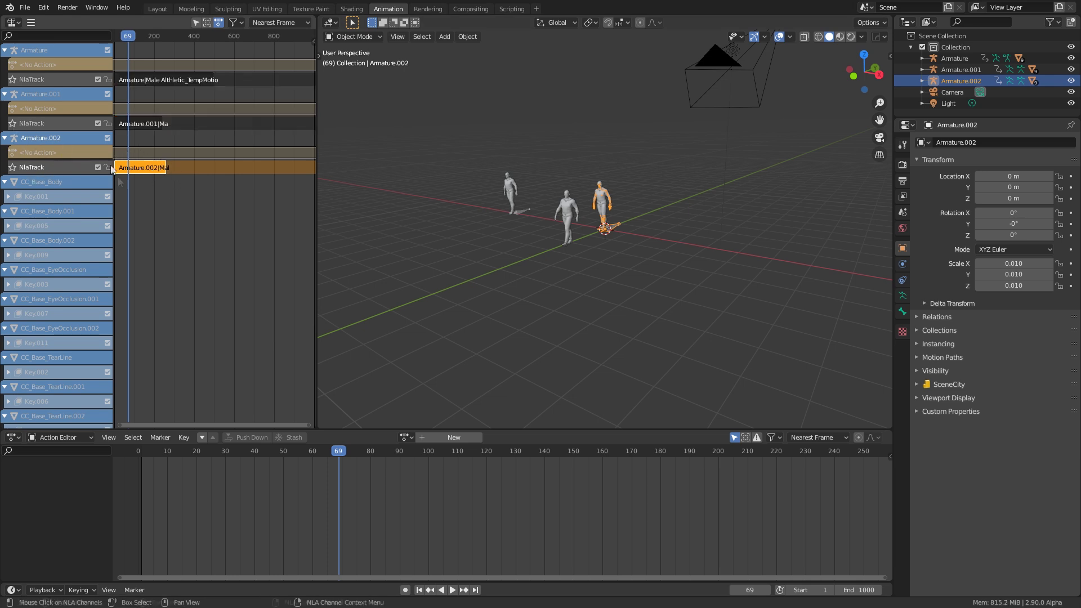
pyautogui.press('Tab')
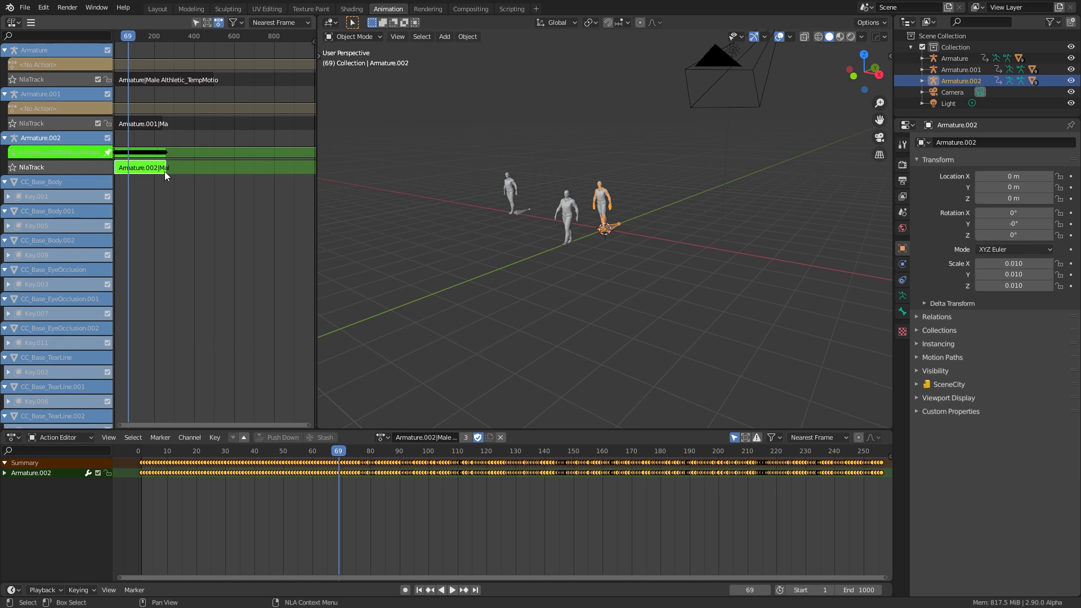
# - Rename Armature.002's action to WalkStart and leave tweak mode
pyautogui.click(417, 438)
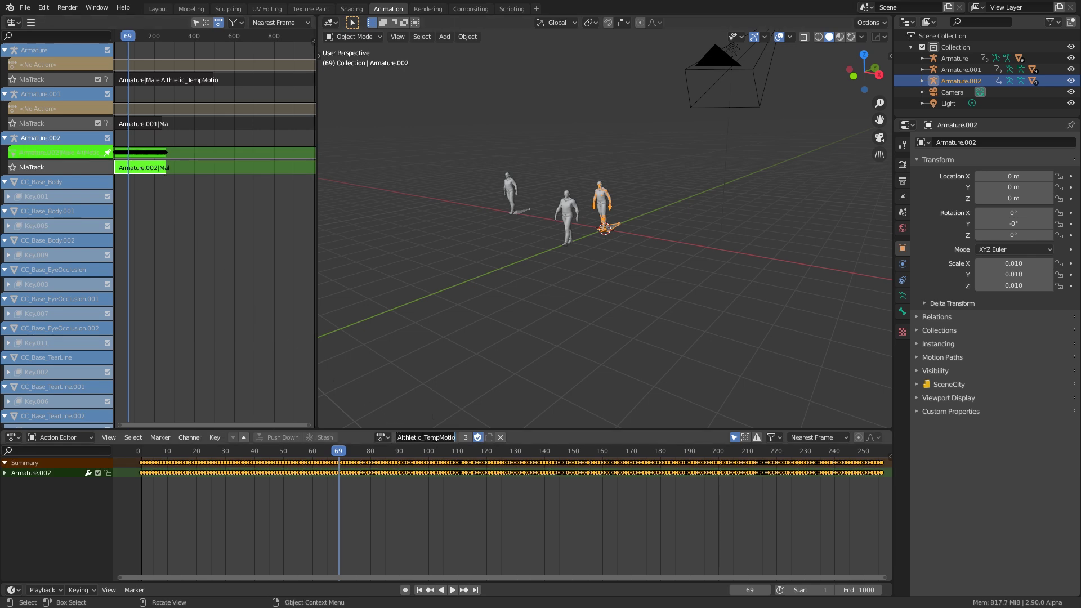
pyautogui.write('St')
pyautogui.press('BackSpace')
pyautogui.press('BackSpace')
pyautogui.press('BackSpace')
pyautogui.press('BackSpace')
pyautogui.press('BackSpace')
pyautogui.press('BackSpace')
pyautogui.press('BackSpace')
pyautogui.press('BackSpace')
pyautogui.write('WalkStart')
pyautogui.press('Return')
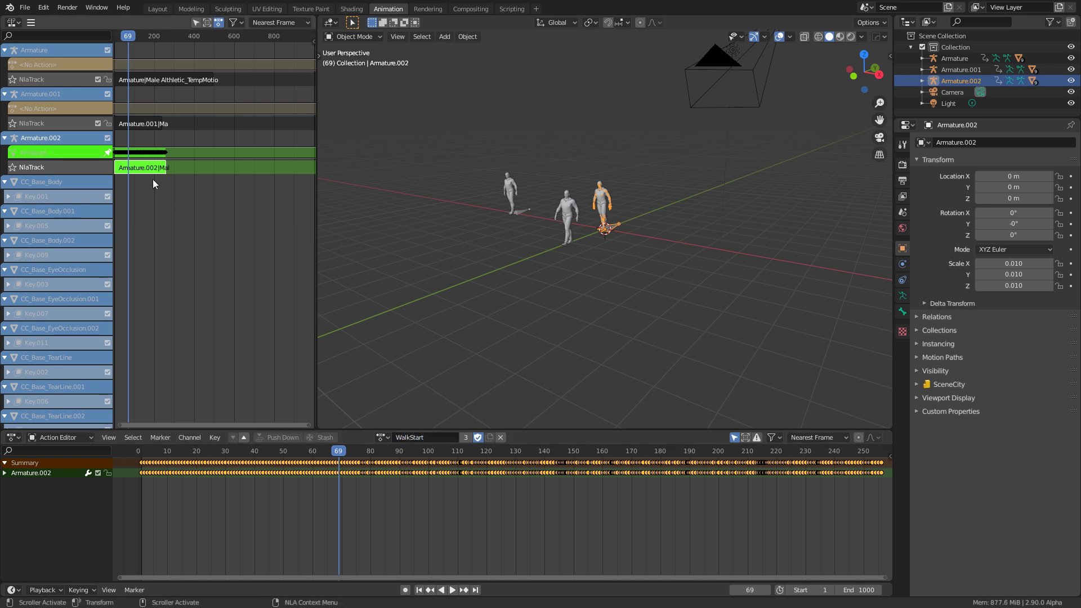
pyautogui.press('Tab')
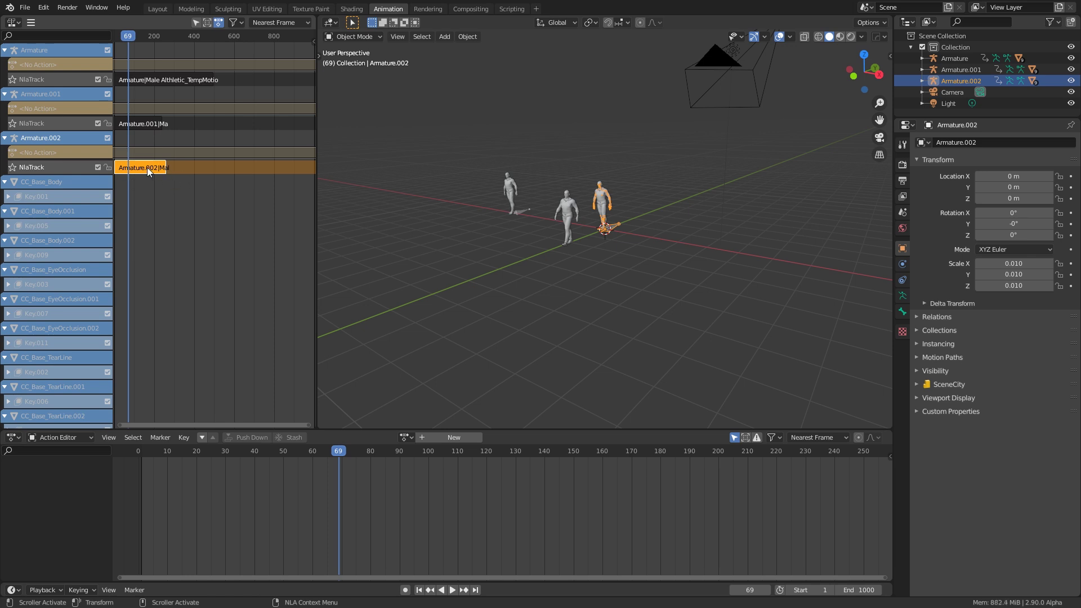
# - Delete Armature.002's NLA strip and remove that armature from the scene together with its whole hierarchy
pyautogui.press('x')
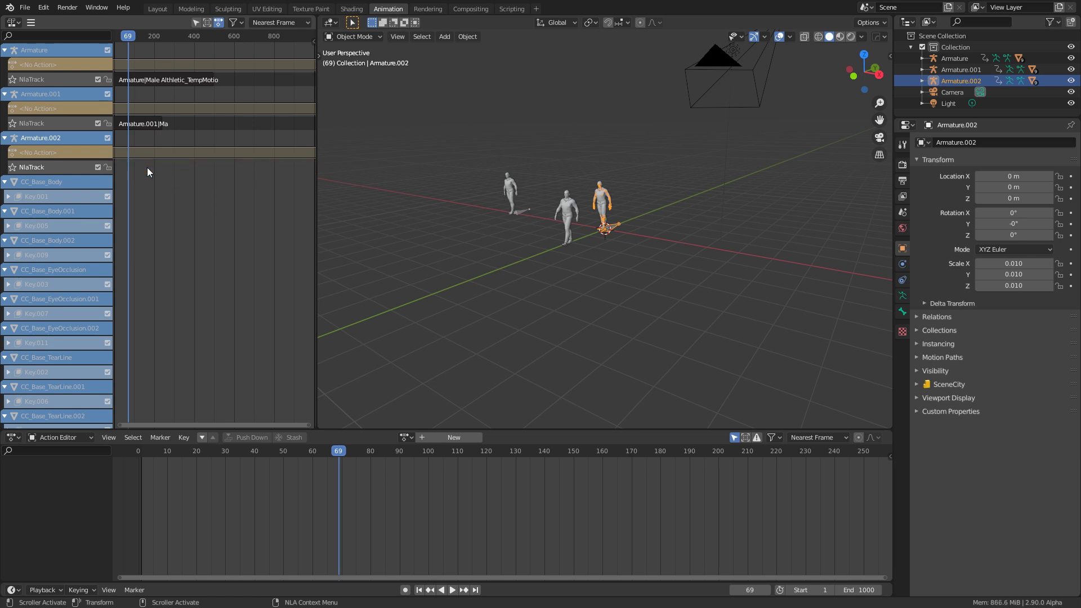
pyautogui.click(605, 228)
pyautogui.moveTo(605, 231); pyautogui.dragTo(620, 180, button='middle')
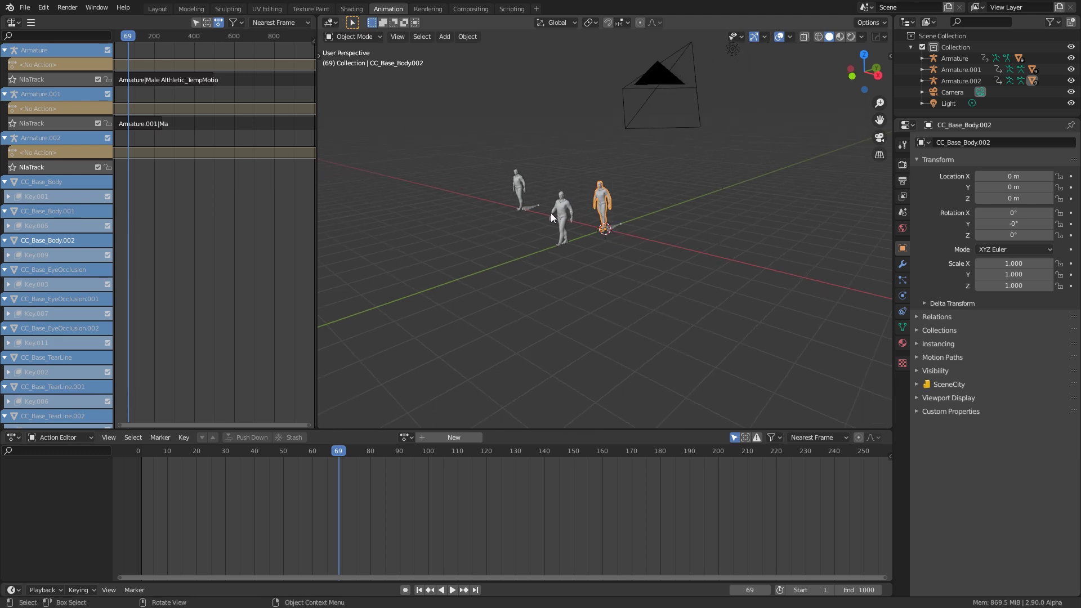
pyautogui.rightClick(955, 81)
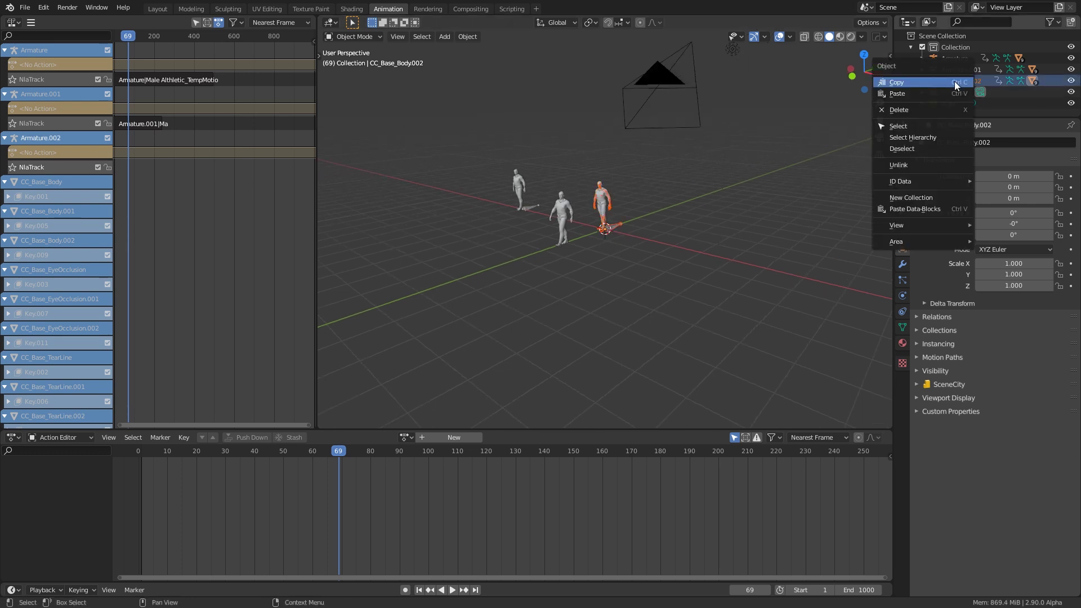
pyautogui.click(951, 135)
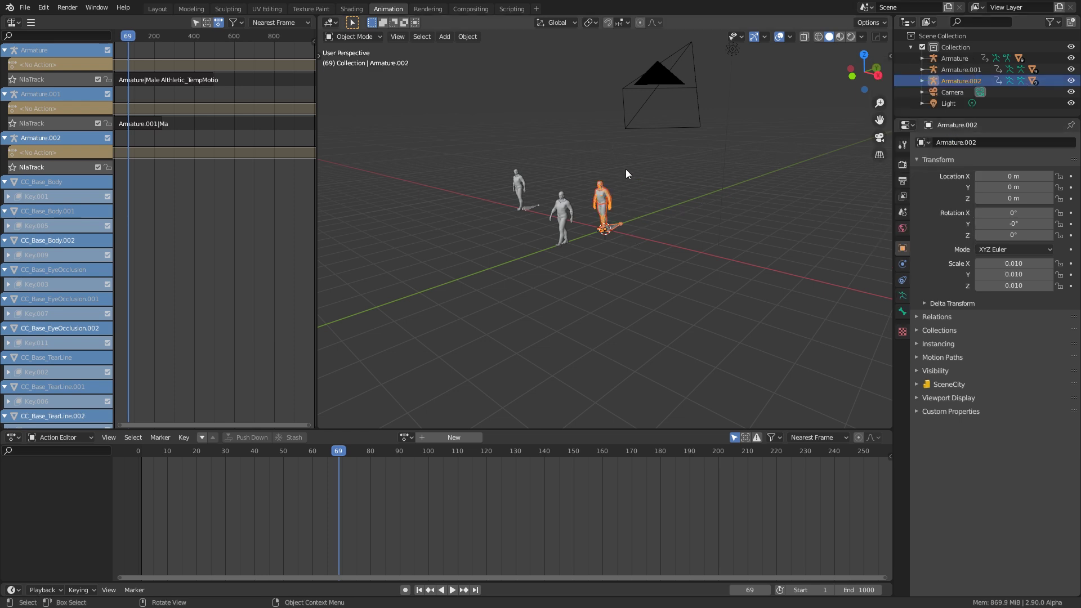
pyautogui.press('Delete')
# - Play and scrub the two remaining characters' animation and return to frame 0
pyautogui.press('space')
pyautogui.moveTo(321, 451); pyautogui.dragTo(138, 451)
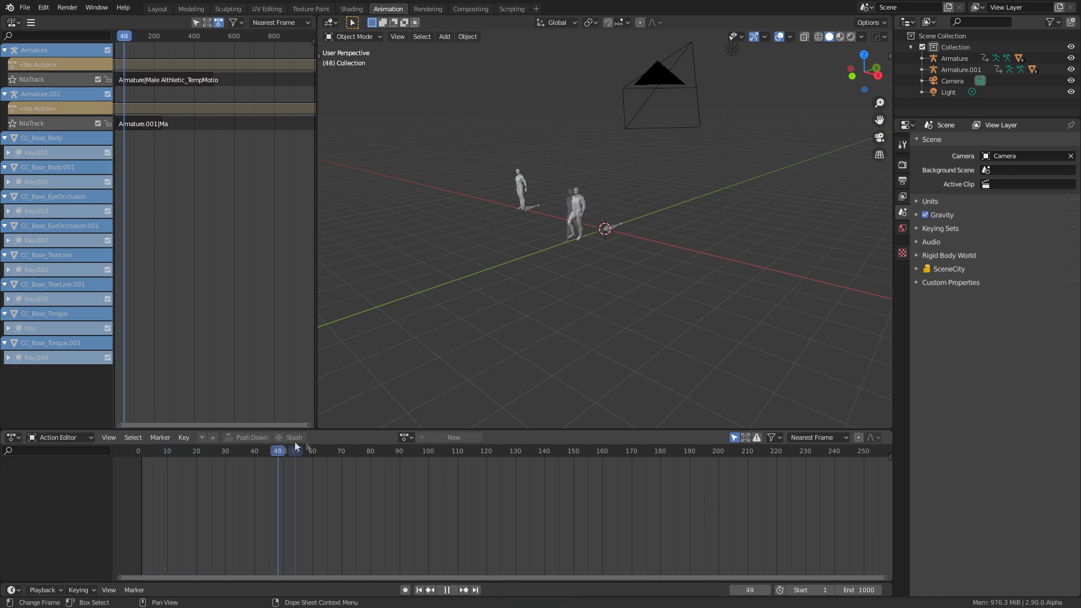
pyautogui.moveTo(297, 447); pyautogui.dragTo(138, 450)
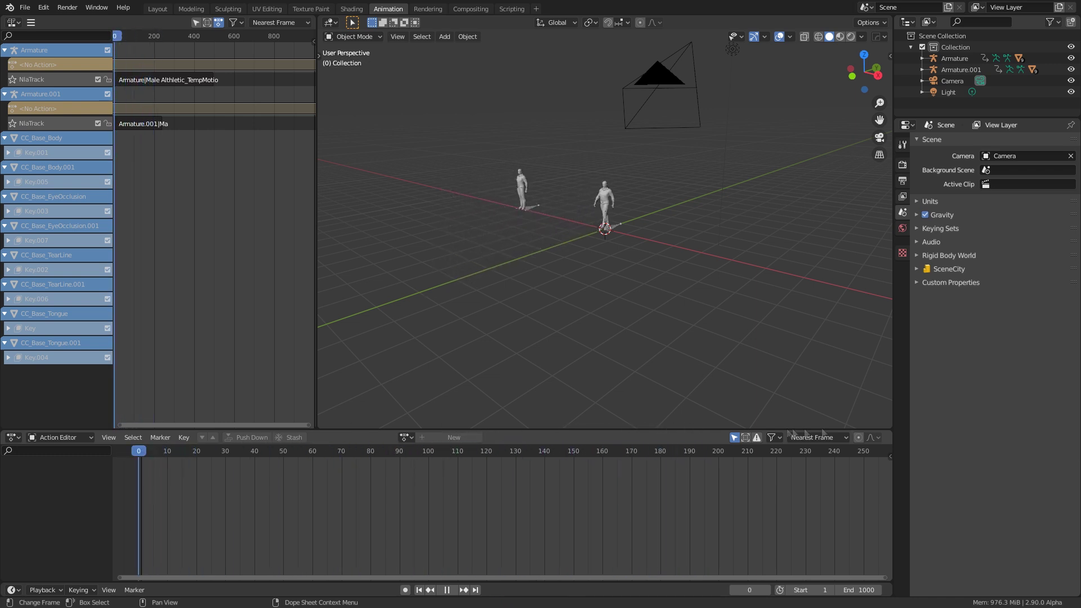
pyautogui.press('space')
# - Tweak Armature.001's strip, rename its action to WalkEnd and leave tweak mode
pyautogui.click(157, 124)
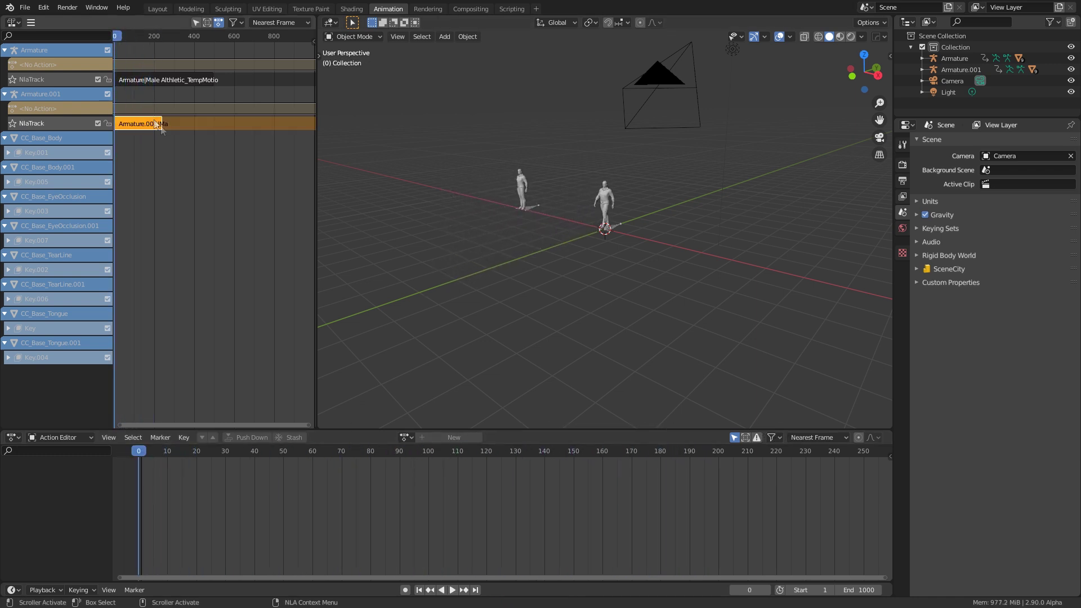
pyautogui.click(617, 226)
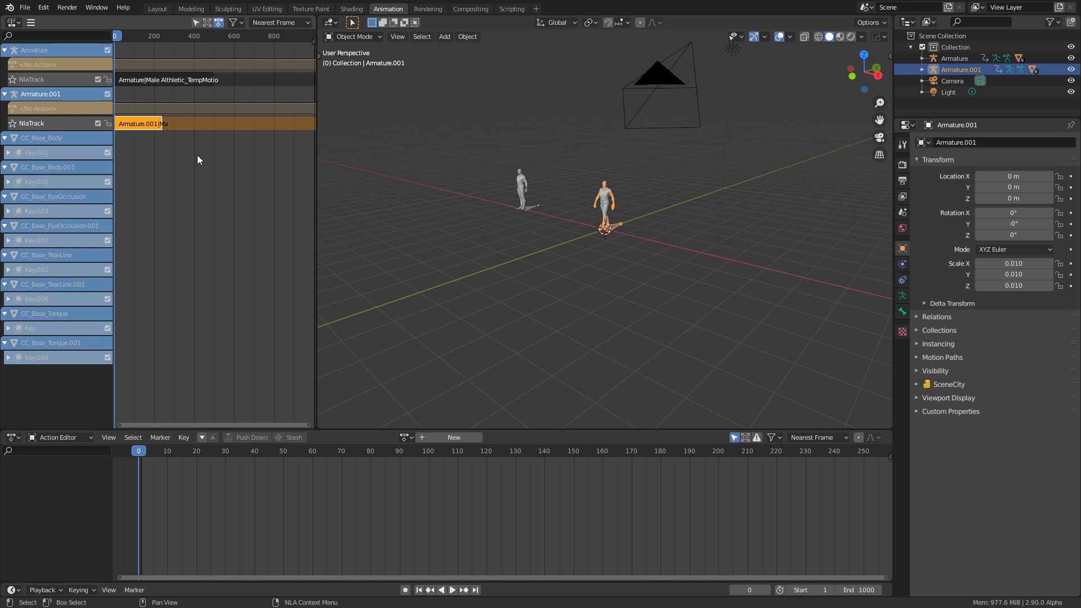
pyautogui.press('Tab')
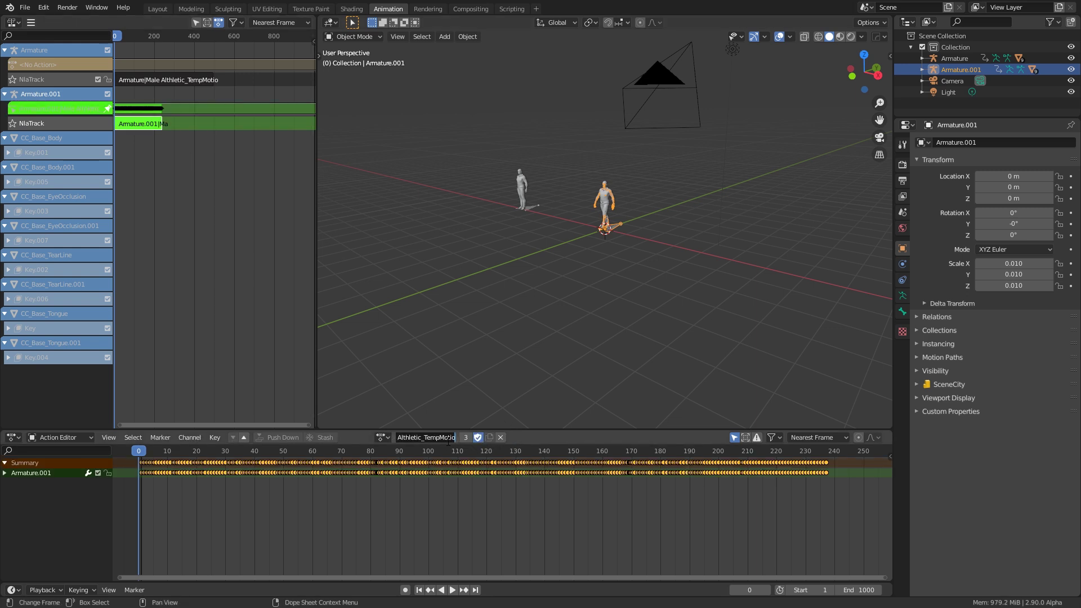
pyautogui.hotkey('ctrl', 'a')
pyautogui.write('WalkEnd')
pyautogui.press('Return')
pyautogui.press('Tab')
# - Replace the strip on Armature.001's NLA track with a WalkStart action strip starting at frame 0
pyautogui.click(140, 124)
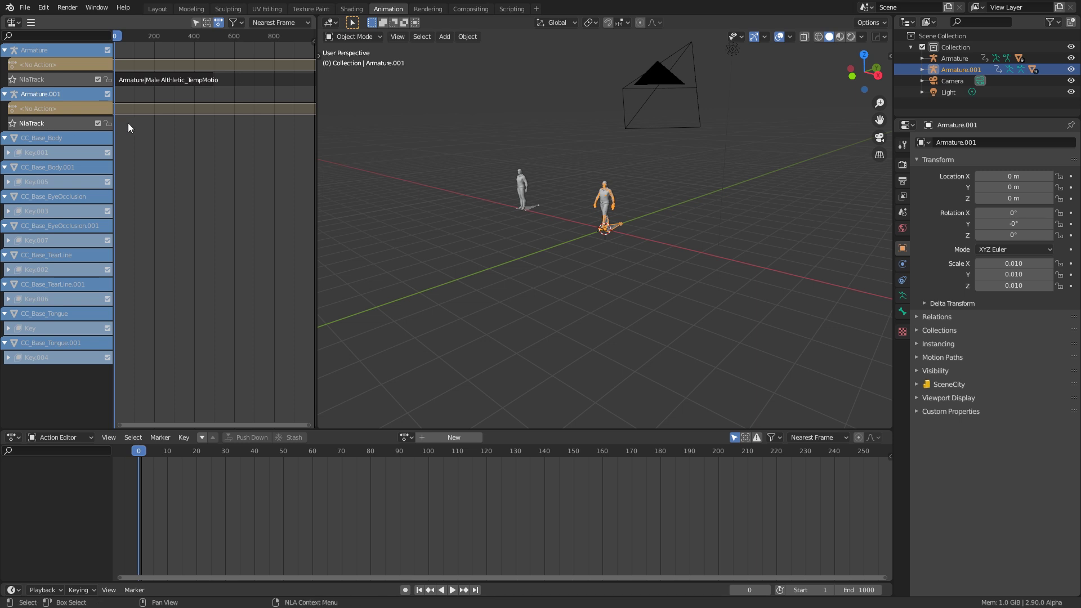
pyautogui.hotkey('shift', 'a')
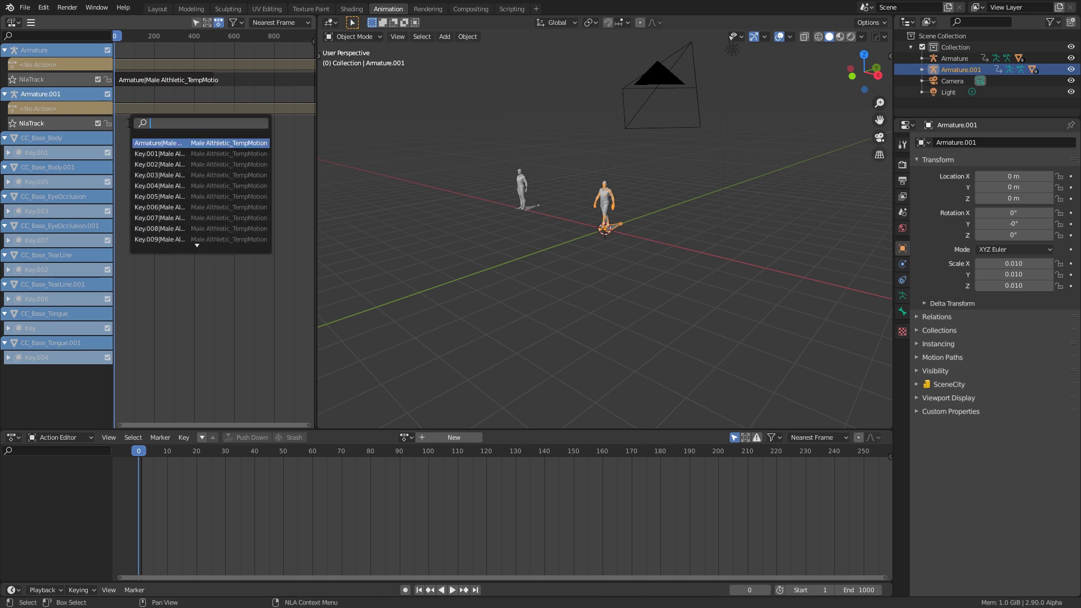
pyautogui.write('walk')
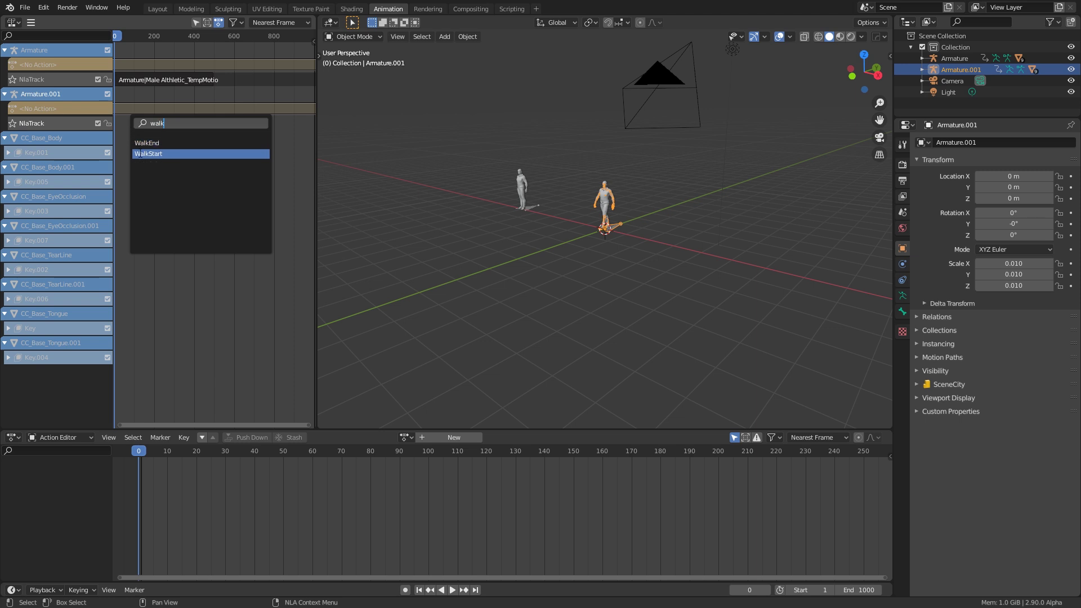
pyautogui.click(140, 153)
# - Play the WalkStart motion, advance to frame 279 and add a WalkEnd action strip there on Armature.001's track
pyautogui.press('space')
pyautogui.moveTo(272, 455); pyautogui.dragTo(724, 472)
pyautogui.press('Escape')
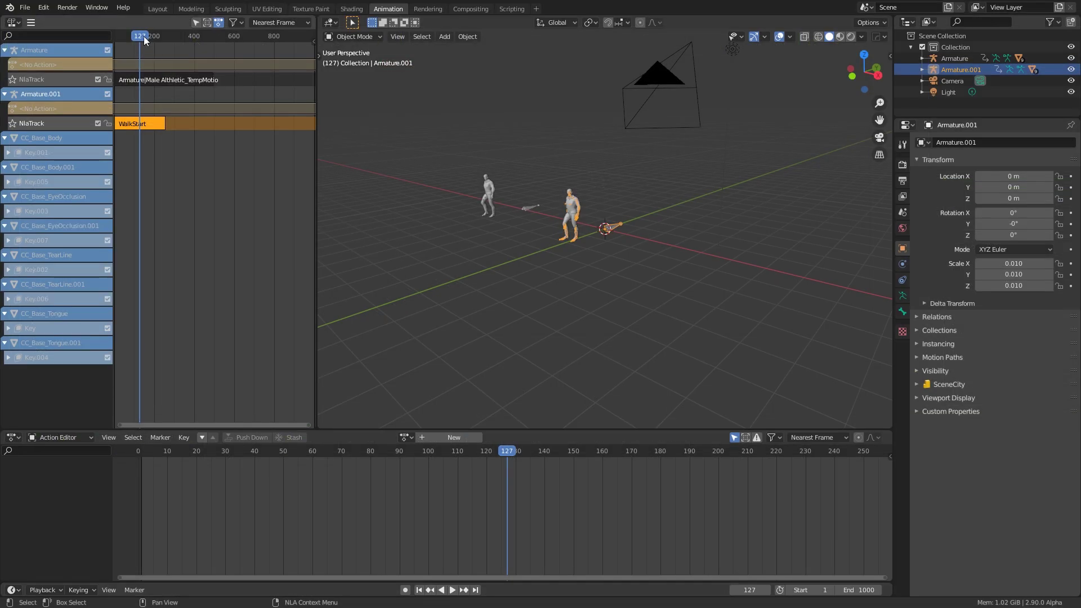
pyautogui.moveTo(143, 36); pyautogui.dragTo(170, 36)
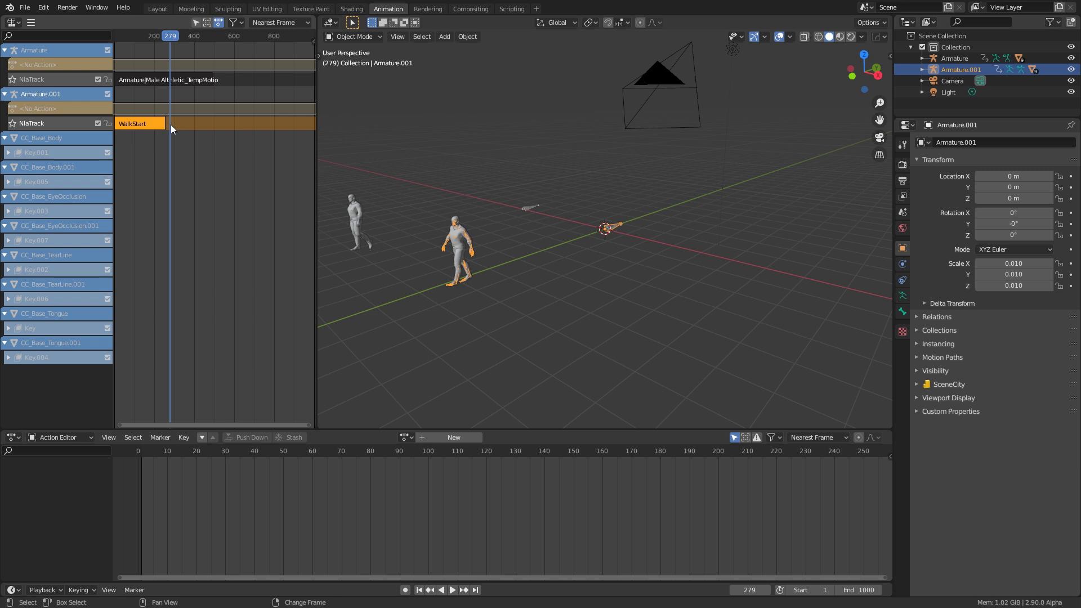
pyautogui.hotkey('shift', 'a')
pyautogui.write('walk')
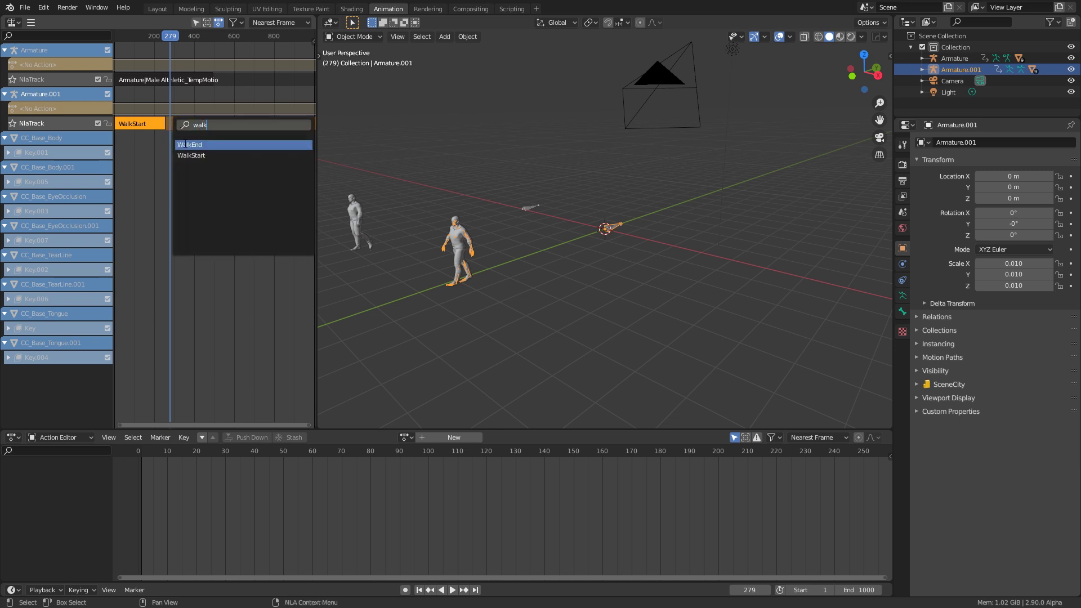
pyautogui.click(186, 145)
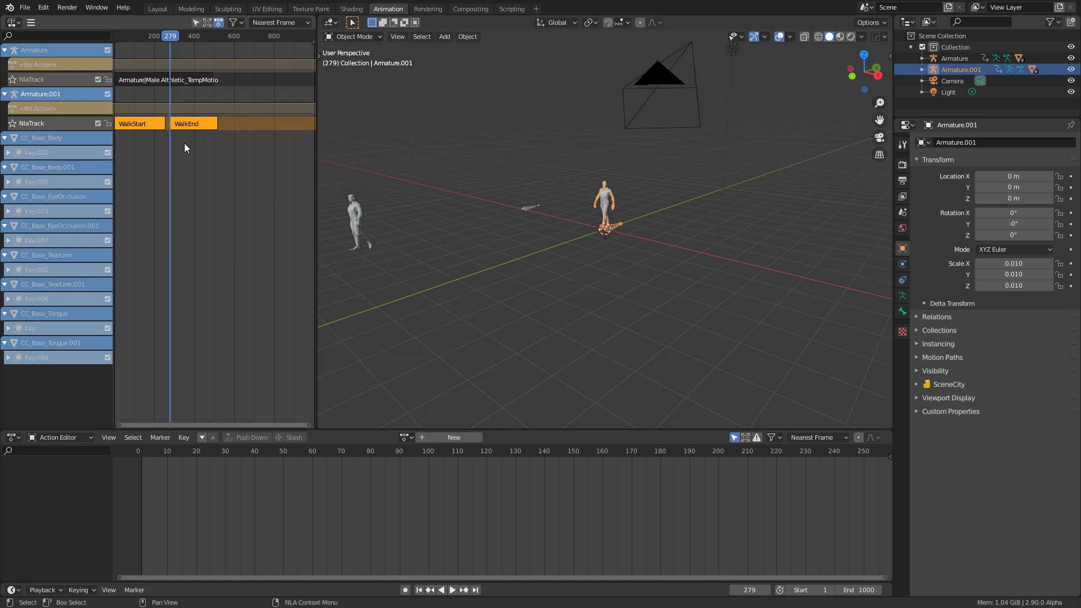
# - Move only the WalkEnd strip earlier on the track so it directly follows the WalkStart strip
pyautogui.press('Tab')
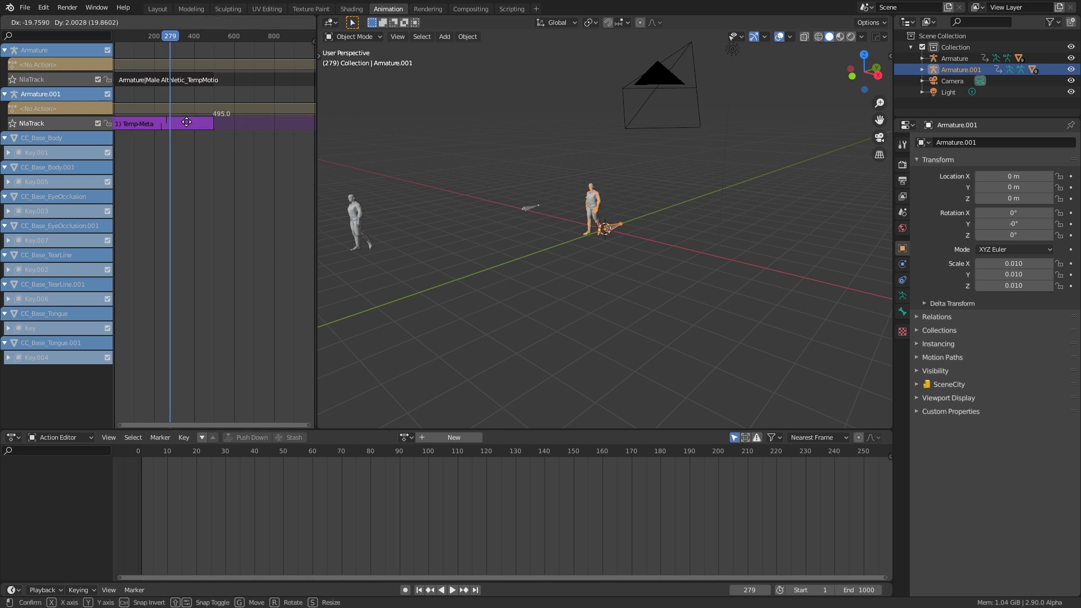
pyautogui.press('Tab')
pyautogui.click(193, 126)
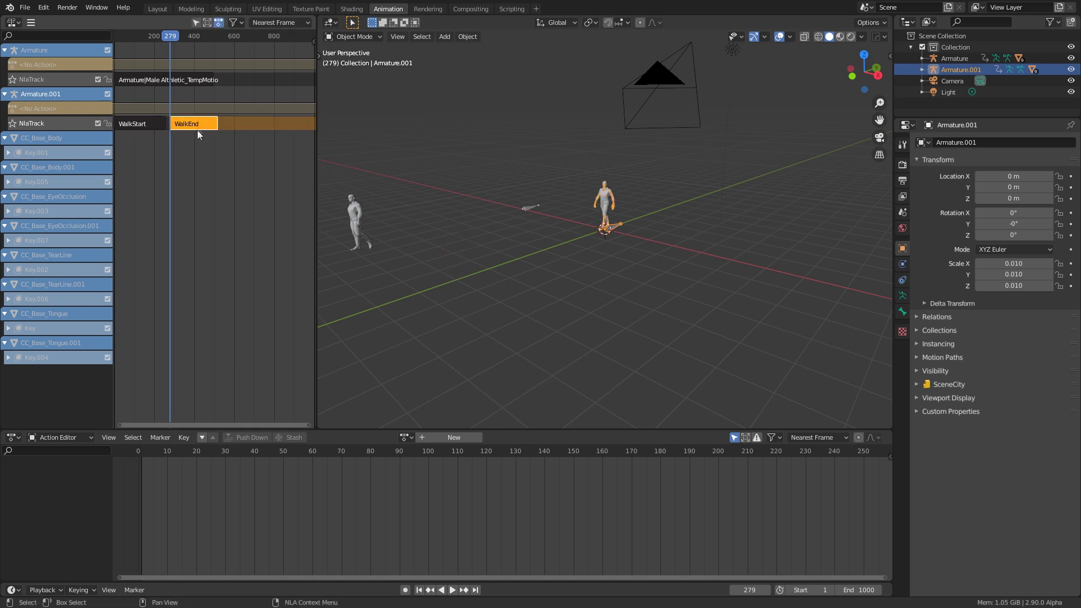
pyautogui.moveTo(198, 124); pyautogui.dragTo(180, 131)
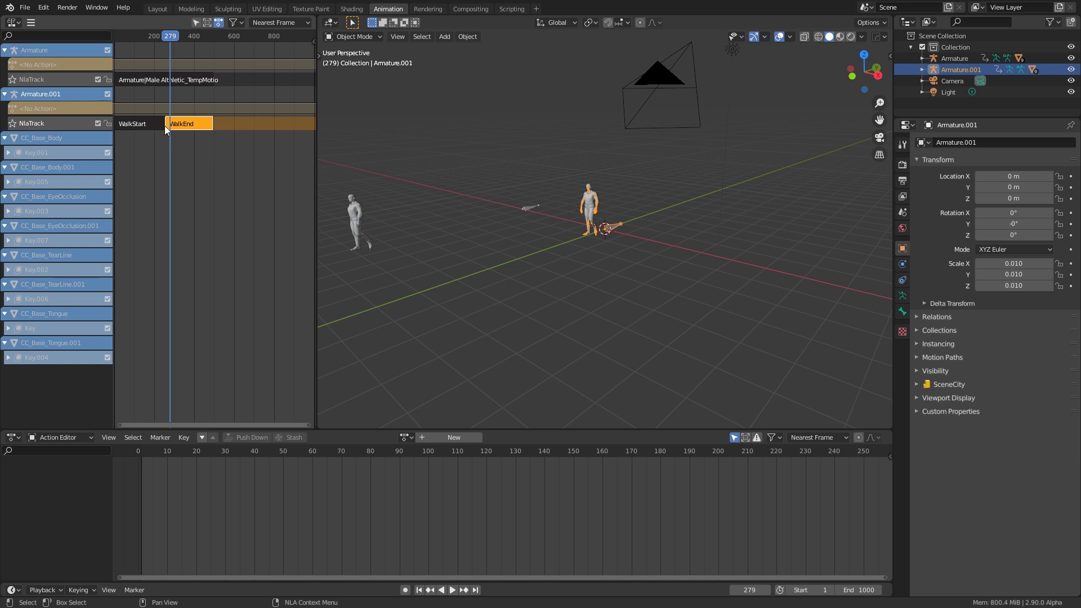
# - Scrub across the junction of the WalkStart and WalkEnd strips up close, stopping at frame 255
pyautogui.press('space')
pyautogui.moveTo(163, 35)
pyautogui.mouseDown()
pyautogui.moveTo(137, 35)
pyautogui.moveTo(167, 38)
pyautogui.mouseUp()
pyautogui.scroll(4, 171, 85)
pyautogui.keyDown('ctrl'); pyautogui.hscroll(-5, 184, 173); pyautogui.keyUp('ctrl')
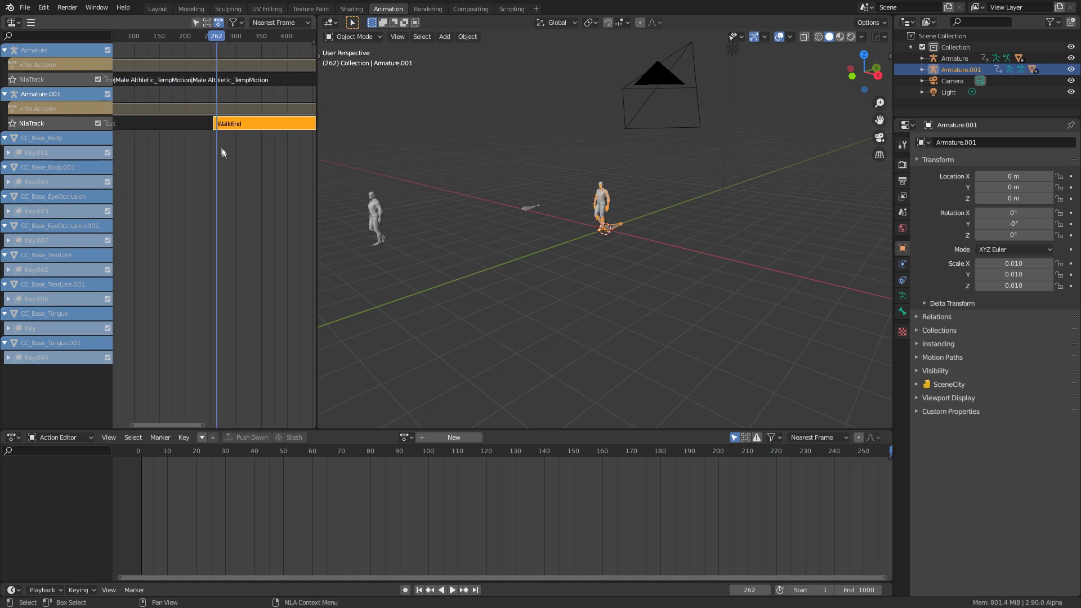
pyautogui.scroll(2, 221, 149)
pyautogui.moveTo(214, 34); pyautogui.dragTo(210, 119)
# - Enter tweak mode on the WalkStart strip and bring up its last keyframes around frame 255 in the Action Editor
pyautogui.click(206, 127)
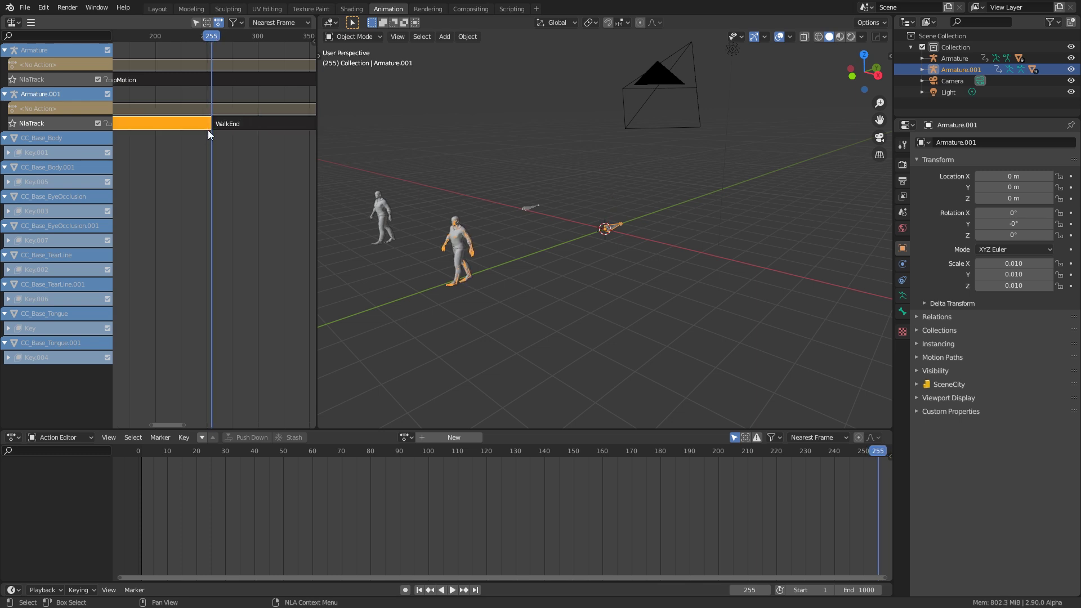
pyautogui.press('Tab')
pyautogui.scroll(5, 862, 494)
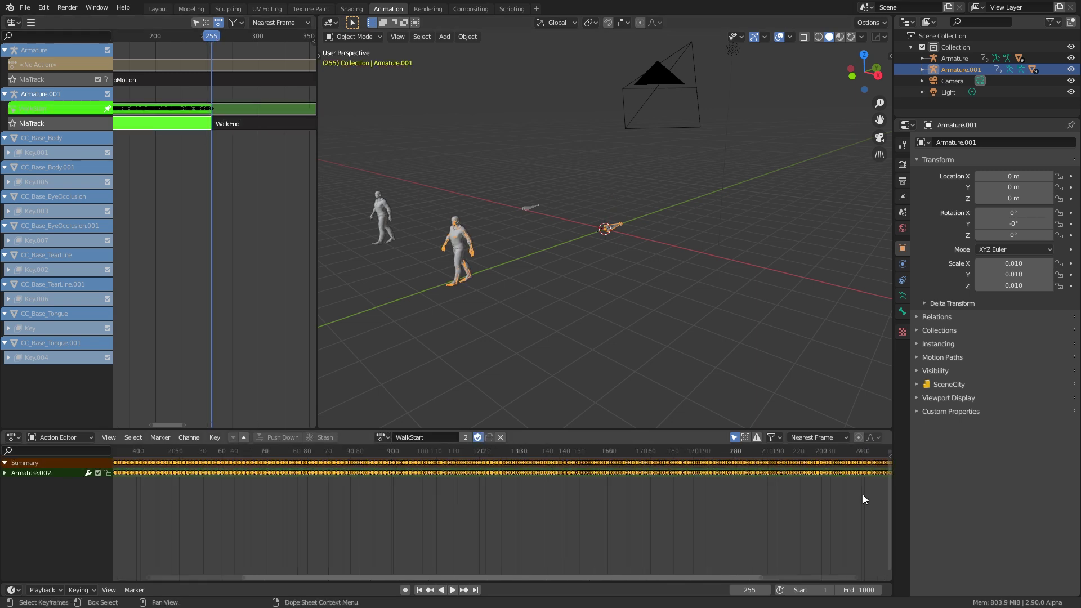
pyautogui.keyDown('ctrl'); pyautogui.scroll(-6, 590, 499); pyautogui.keyUp('ctrl')
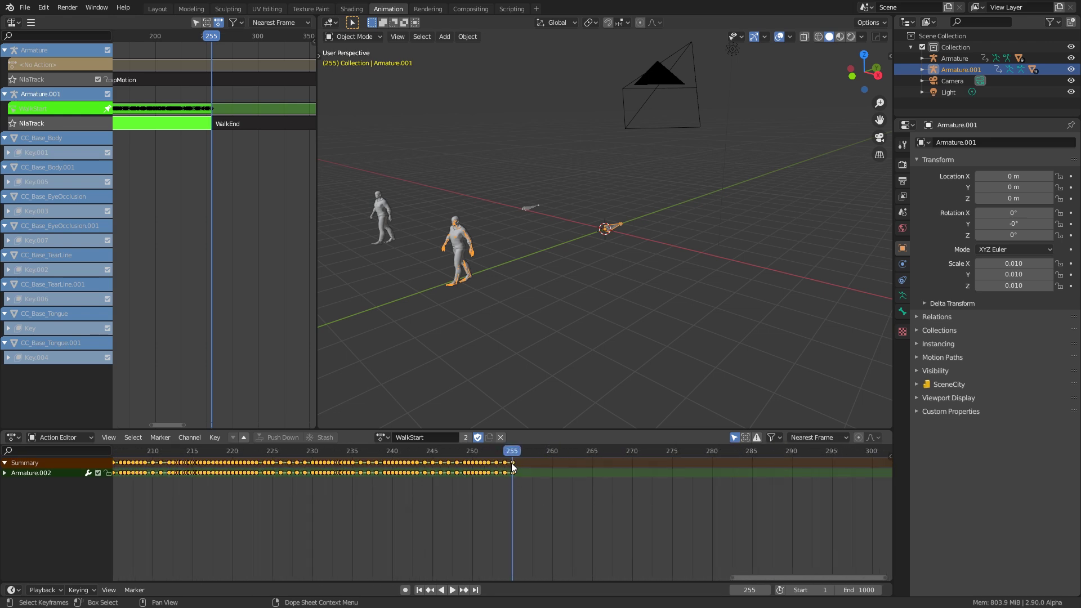
# - Select only the last WalkStart keyframes at frame 255 and switch Armature.001 to Pose Mode with the character's torso in close view
pyautogui.click(512, 463)
pyautogui.scroll(4, 447, 282)
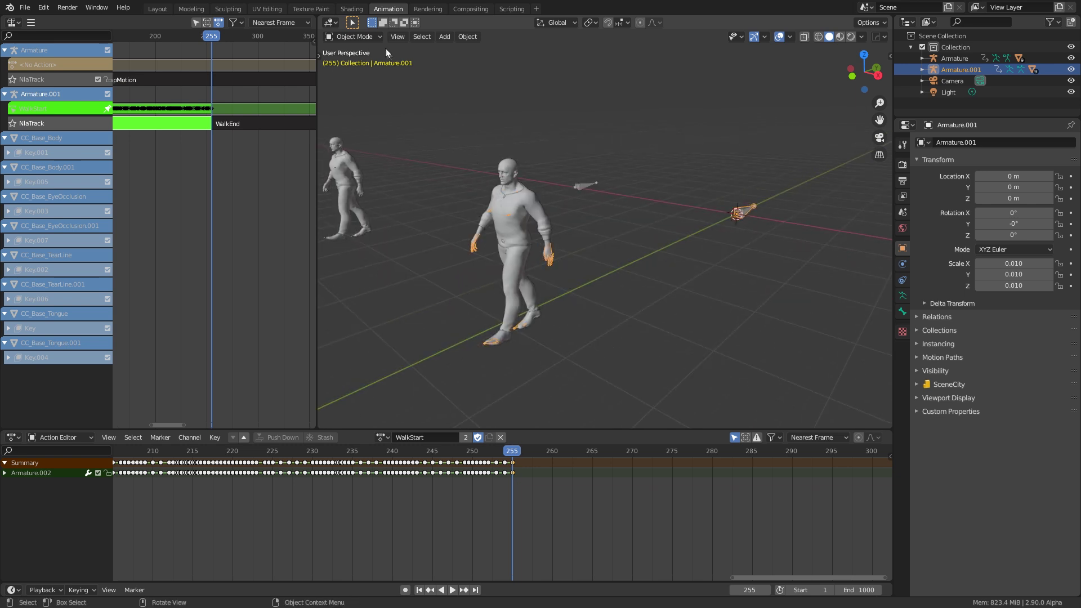
pyautogui.click(373, 36)
pyautogui.click(360, 75)
pyautogui.scroll(5, 519, 244)
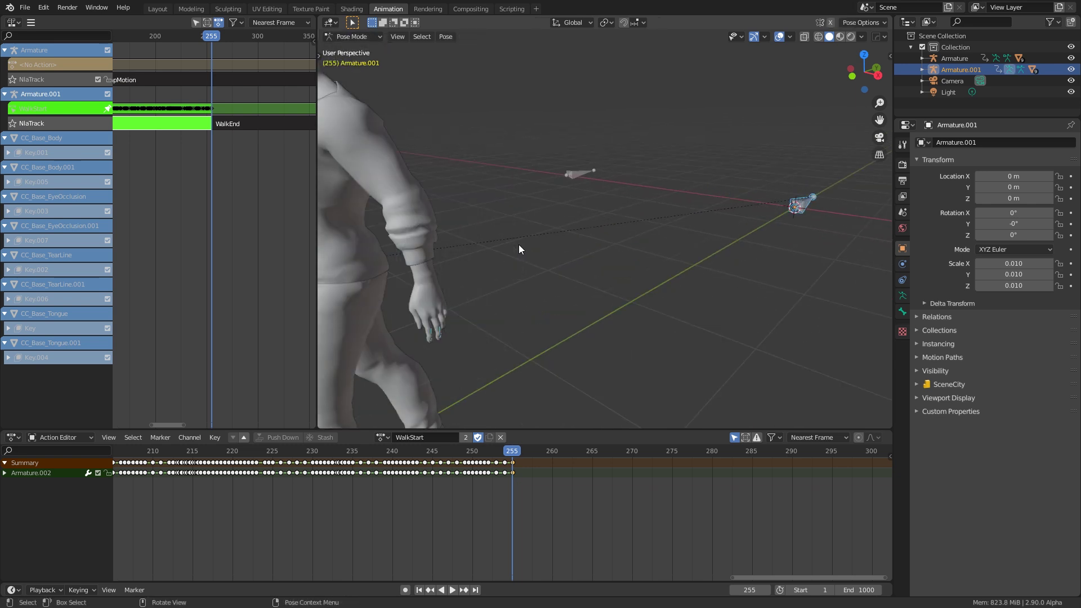
pyautogui.keyDown('shift'); pyautogui.moveTo(518, 248); pyautogui.dragTo(569, 214, button='middle'); pyautogui.keyUp('shift')
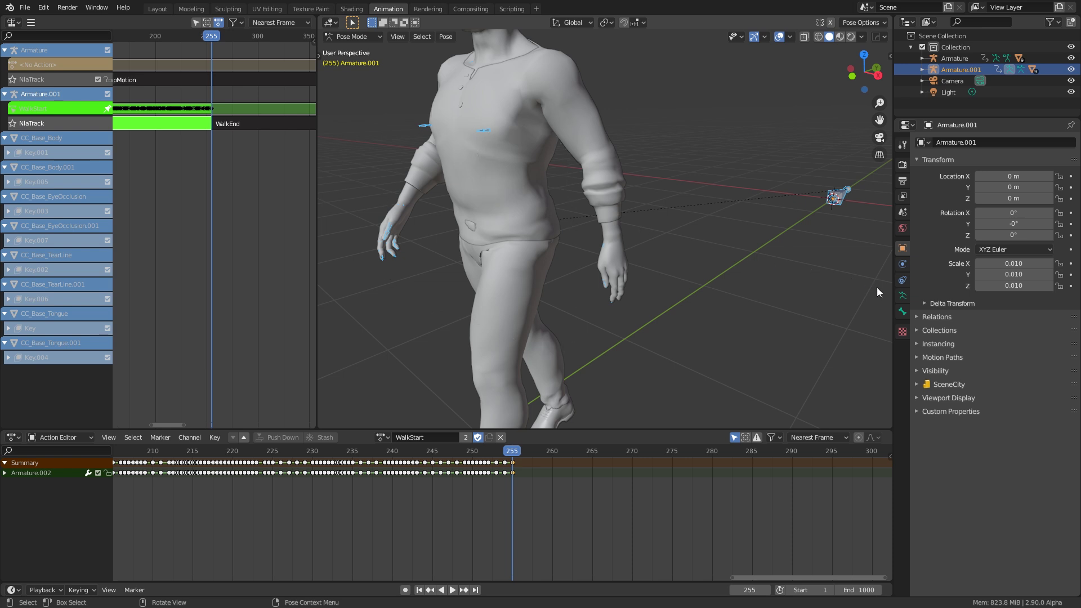
# - Set Armature.001's bones to display In Front of the character mesh
pyautogui.click(903, 296)
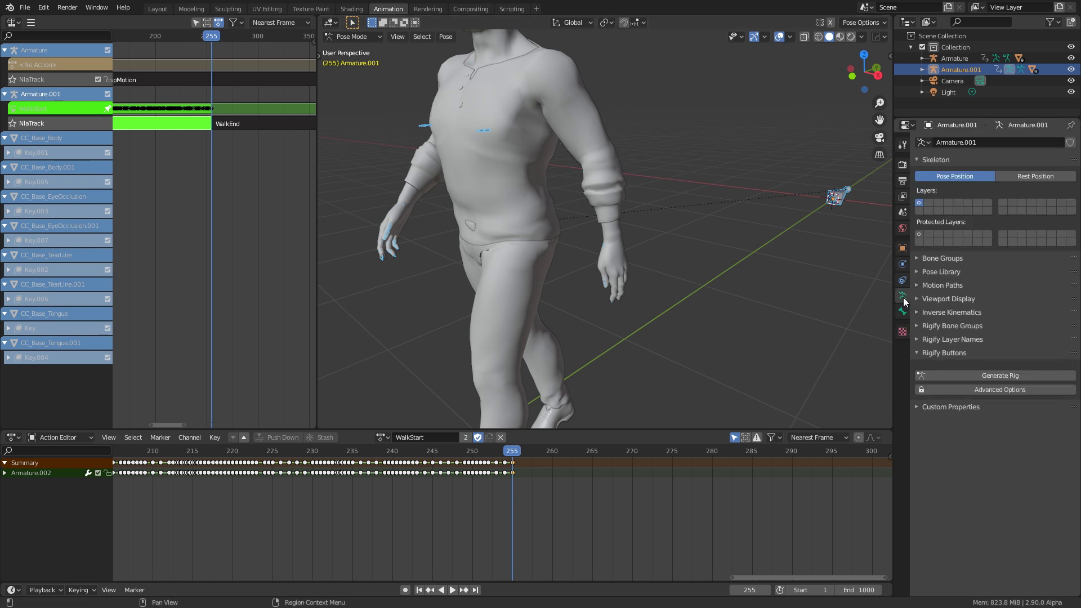
pyautogui.click(919, 299)
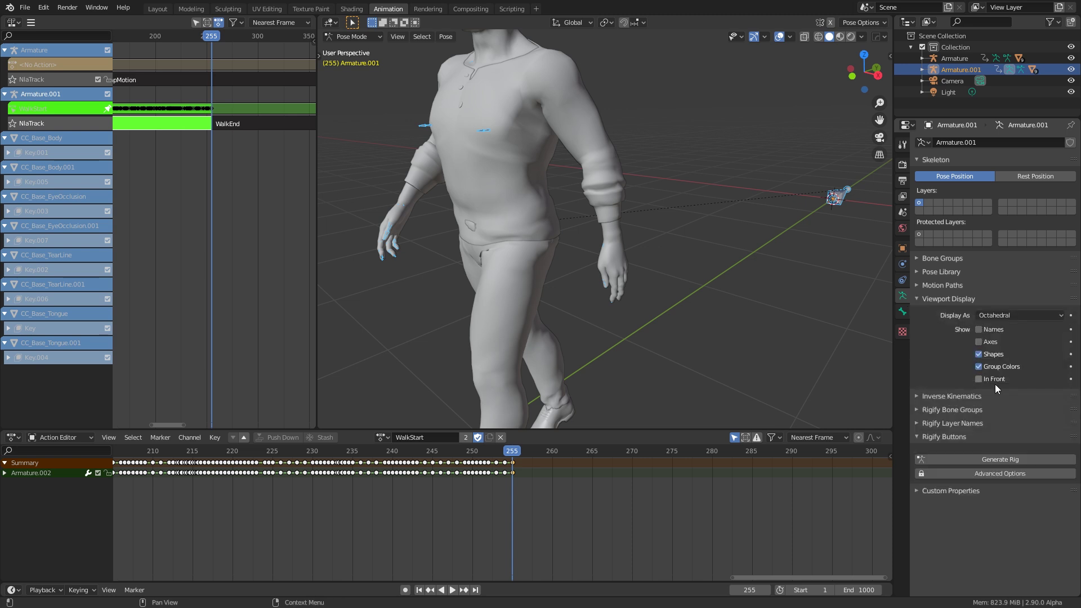
pyautogui.click(979, 379)
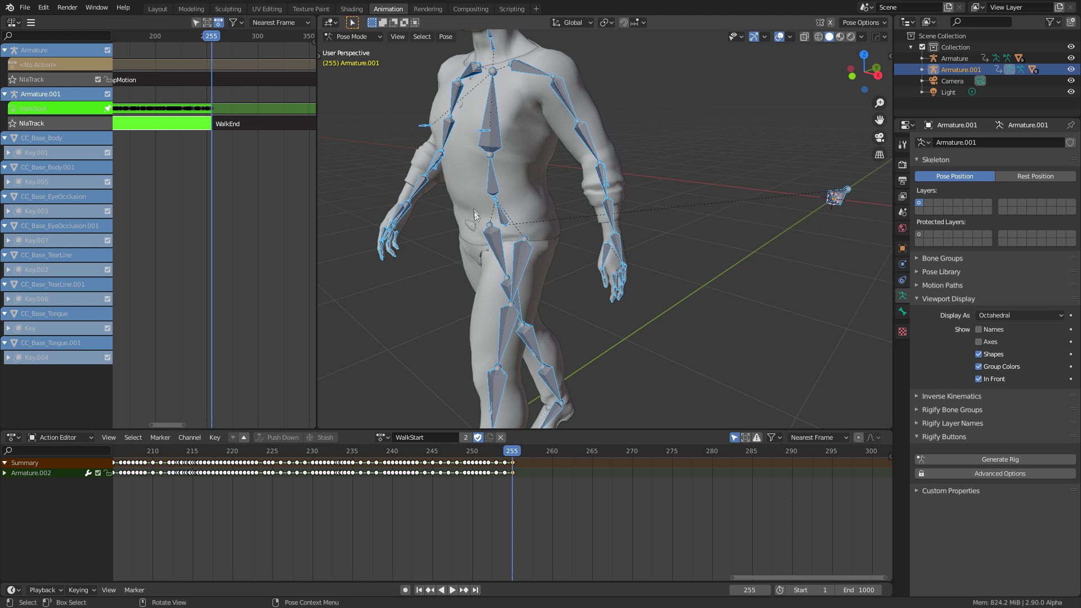
# - Select the small Hip bone at the base of the pelvis using wireframe shading, then return the viewport to solid shading
pyautogui.scroll(8, 475, 215)
pyautogui.scroll(-8, 509, 201)
pyautogui.click(497, 205)
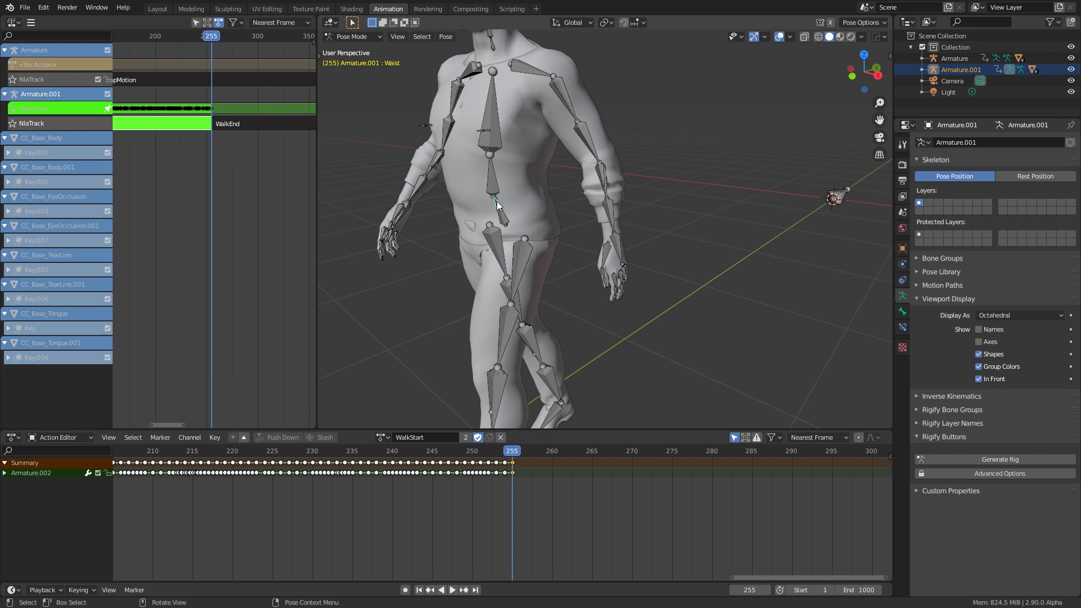
pyautogui.click(497, 205)
pyautogui.press('KP_Decimal')
pyautogui.hotkey('shift', 'z')
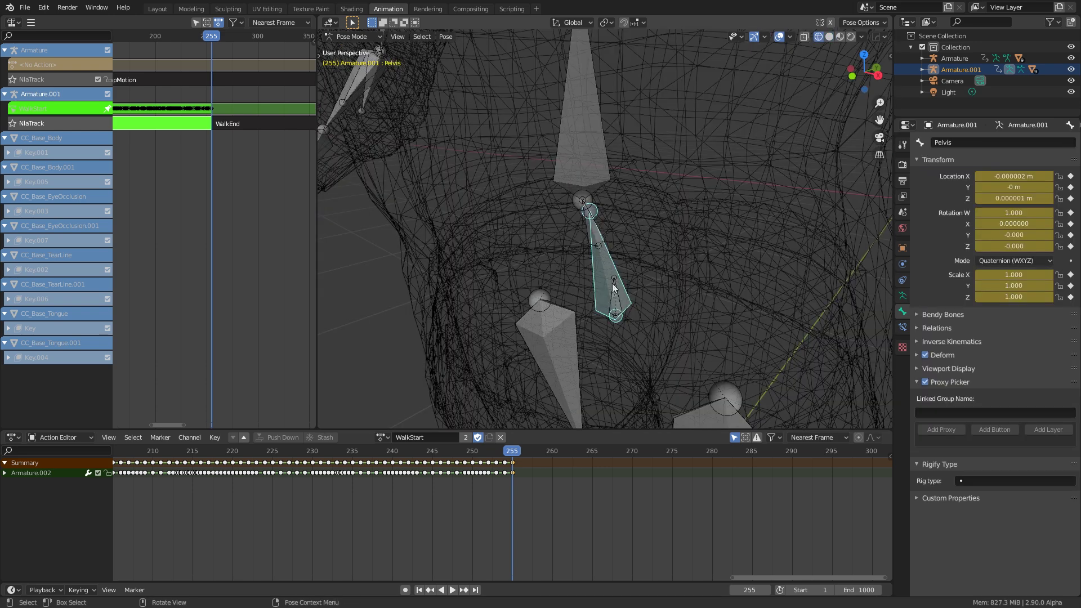
pyautogui.click(618, 300)
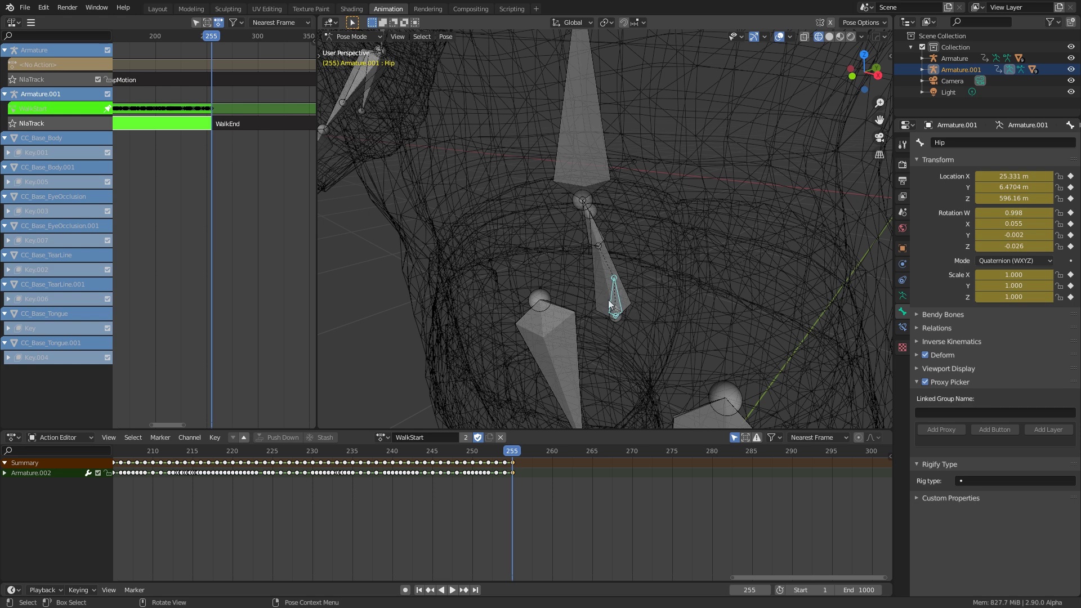
pyautogui.scroll(-6, 617, 294)
pyautogui.press('z')
pyautogui.click(663, 268)
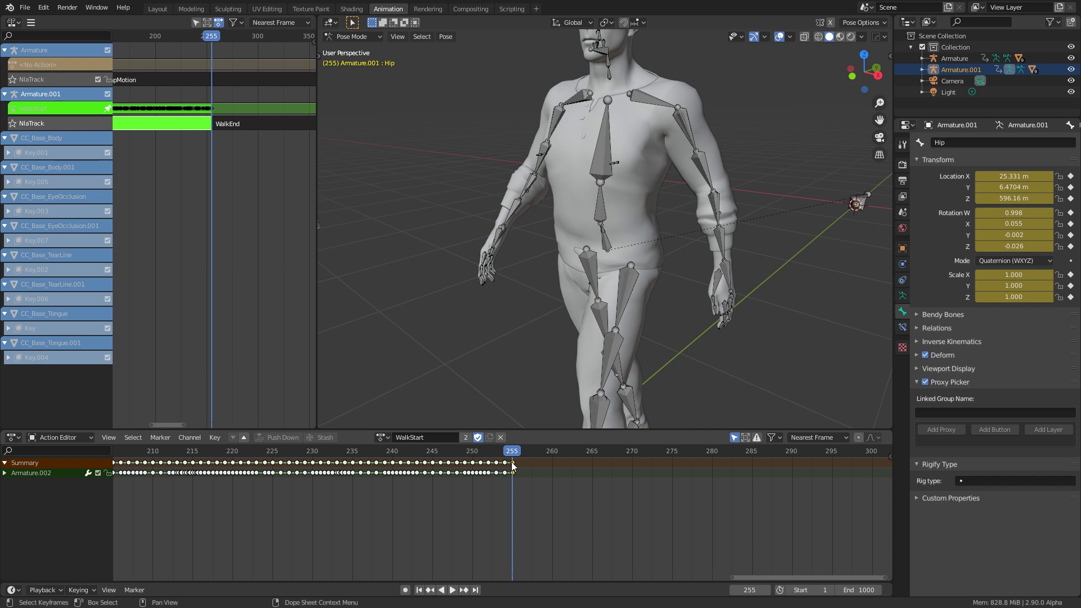
# - Carry the Hip bone's final WalkStart key into the WalkEnd action at frame 255, switching tweak mode from the WalkStart strip to WalkEnd
pyautogui.press('Tab')
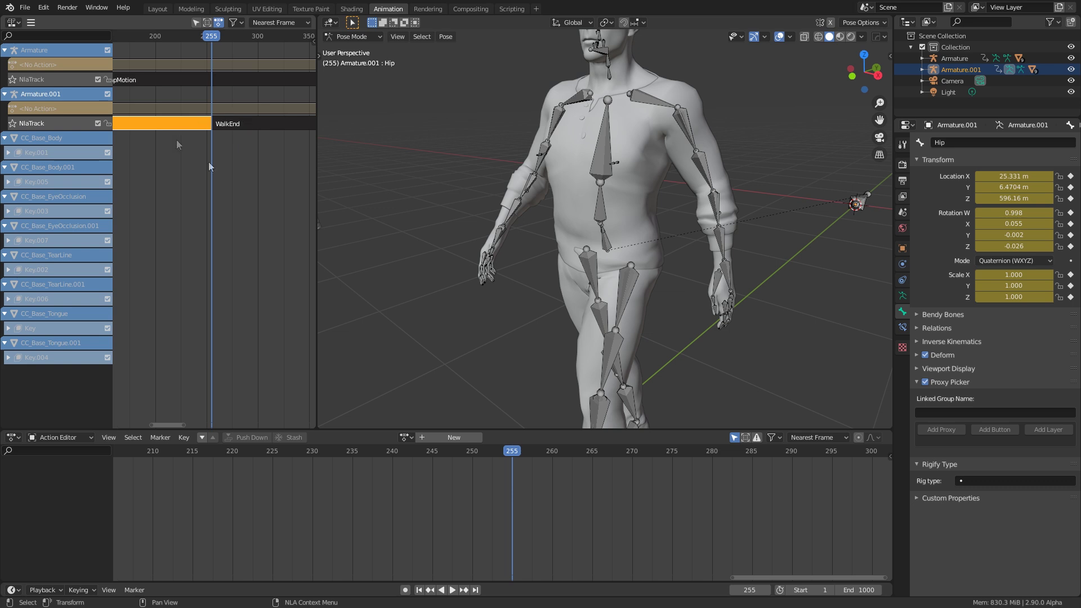
pyautogui.click(231, 125)
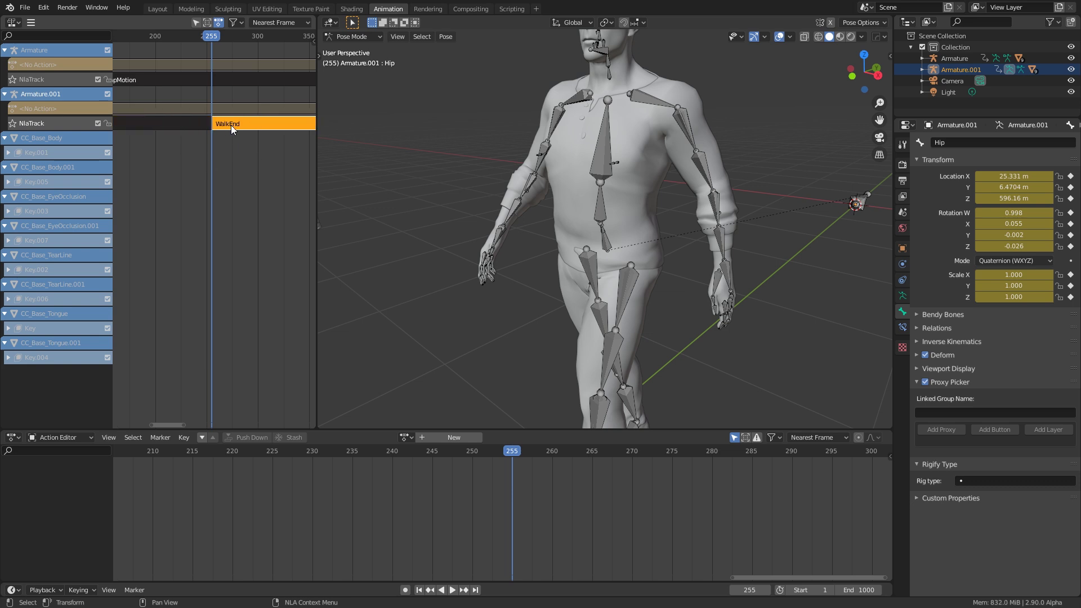
pyautogui.press('Tab')
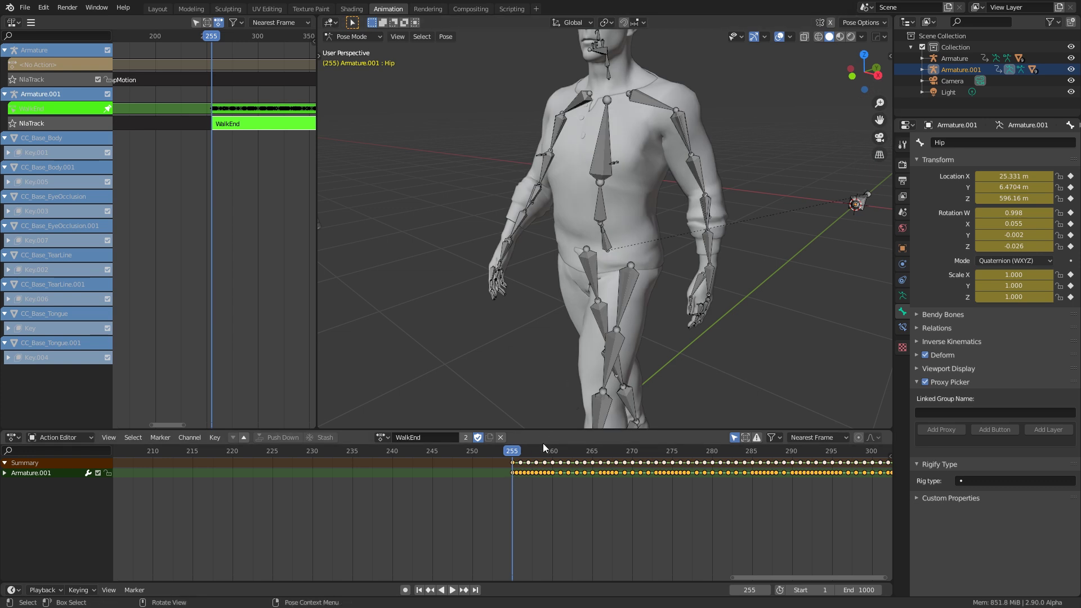
pyautogui.click(517, 455)
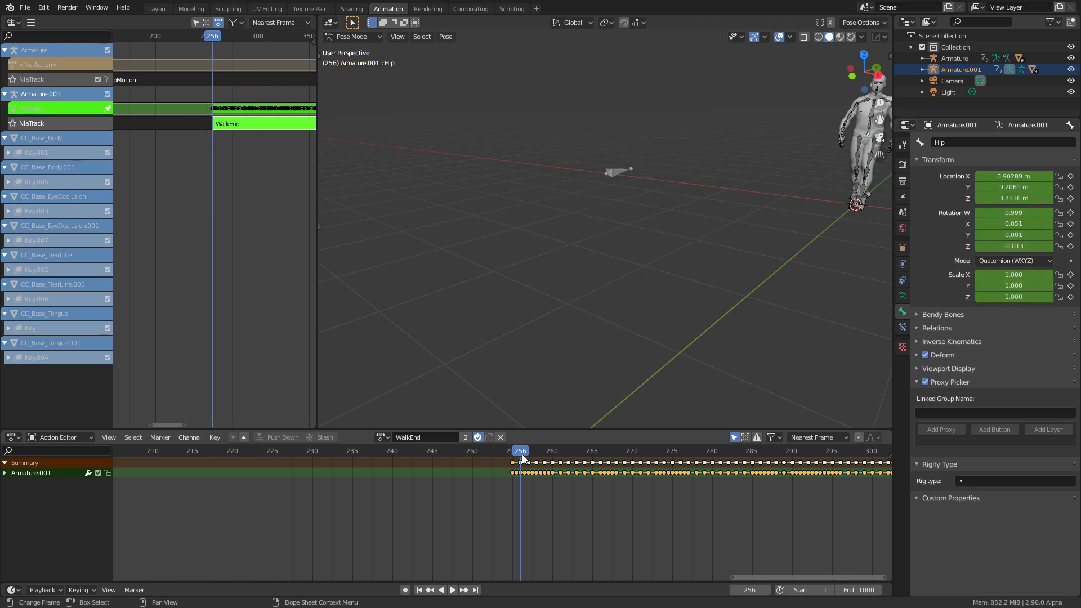
pyautogui.press('Left')
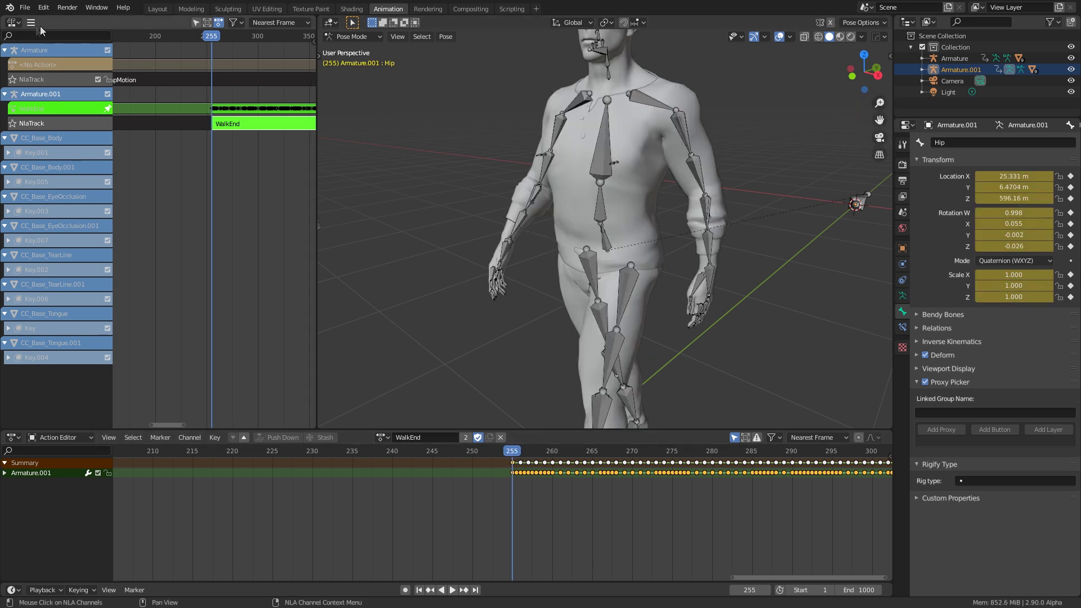
# - Change the Nonlinear Animation area to the Graph Editor, widen it and bring the Hip bone's WalkEnd curves around frame 255 into view
pyautogui.click(11, 23)
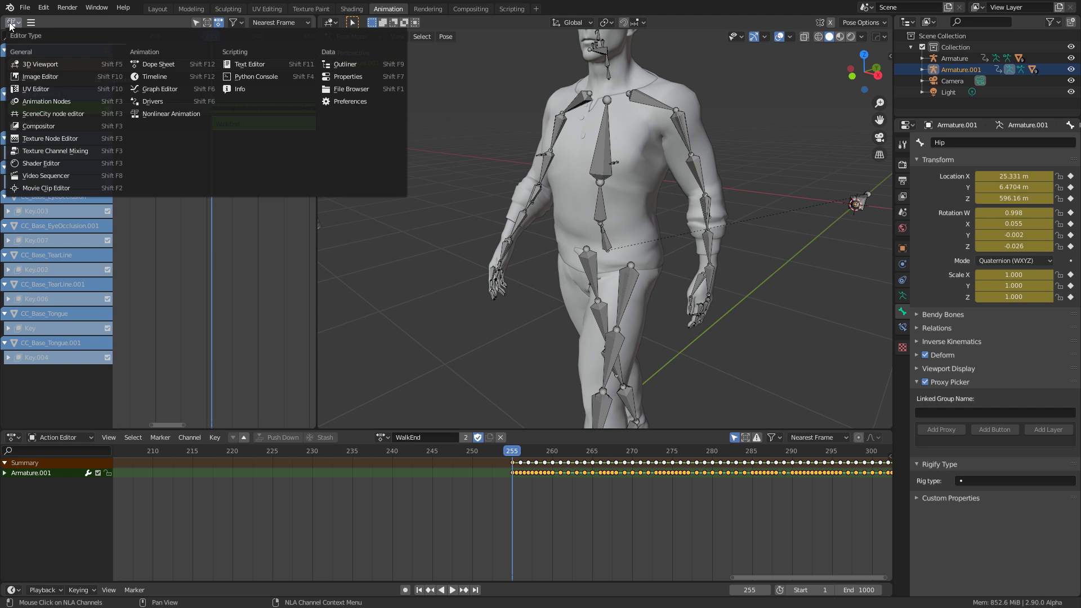
pyautogui.click(160, 89)
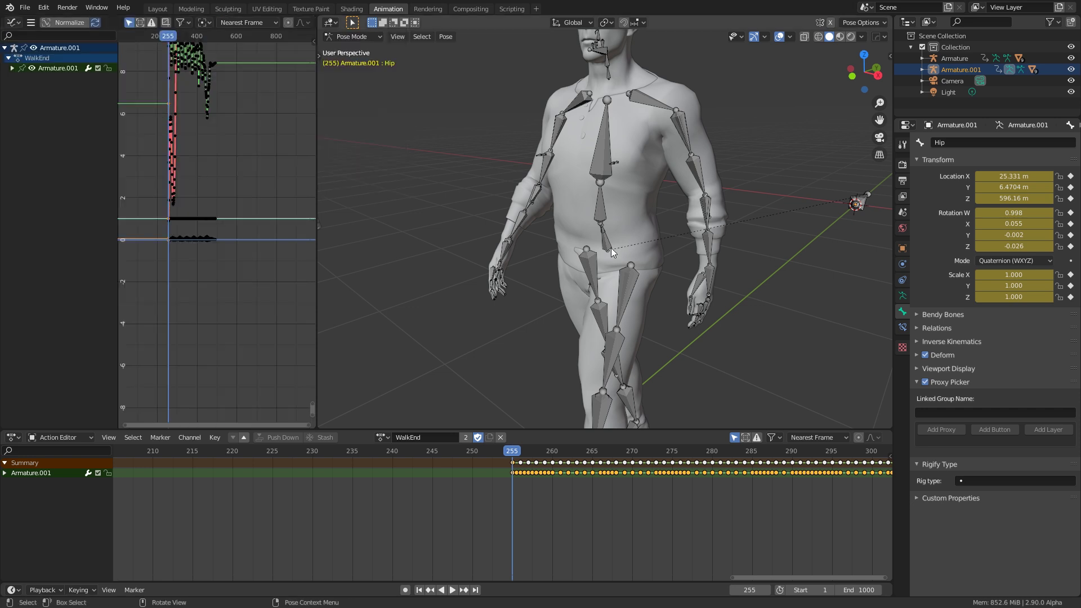
pyautogui.moveTo(219, 183); pyautogui.dragTo(237, 260, button='middle')
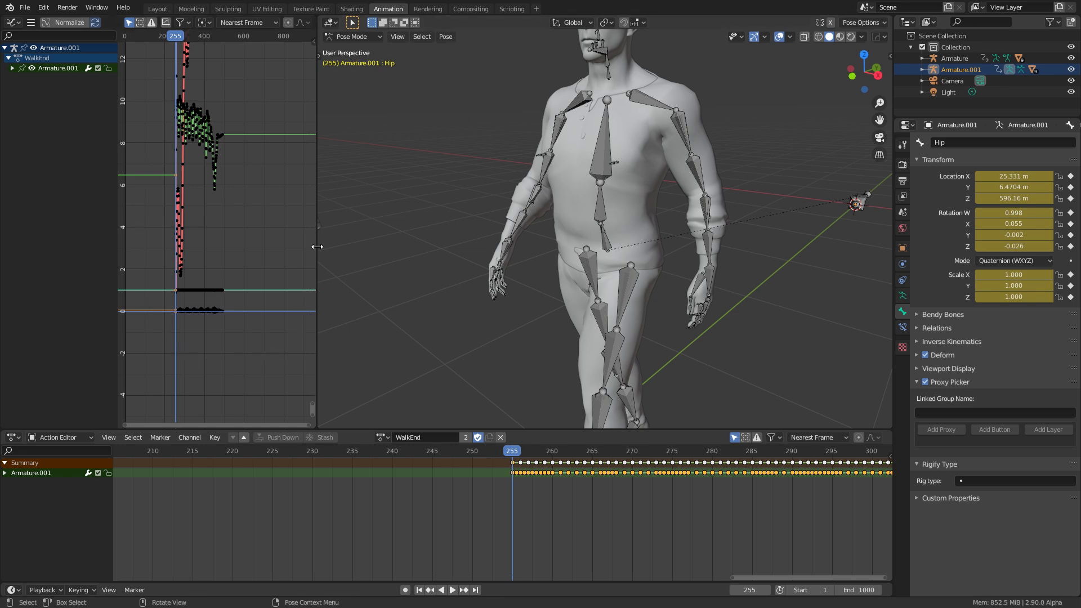
pyautogui.moveTo(317, 247); pyautogui.dragTo(568, 248)
pyautogui.moveTo(281, 182); pyautogui.dragTo(303, 311, button='middle')
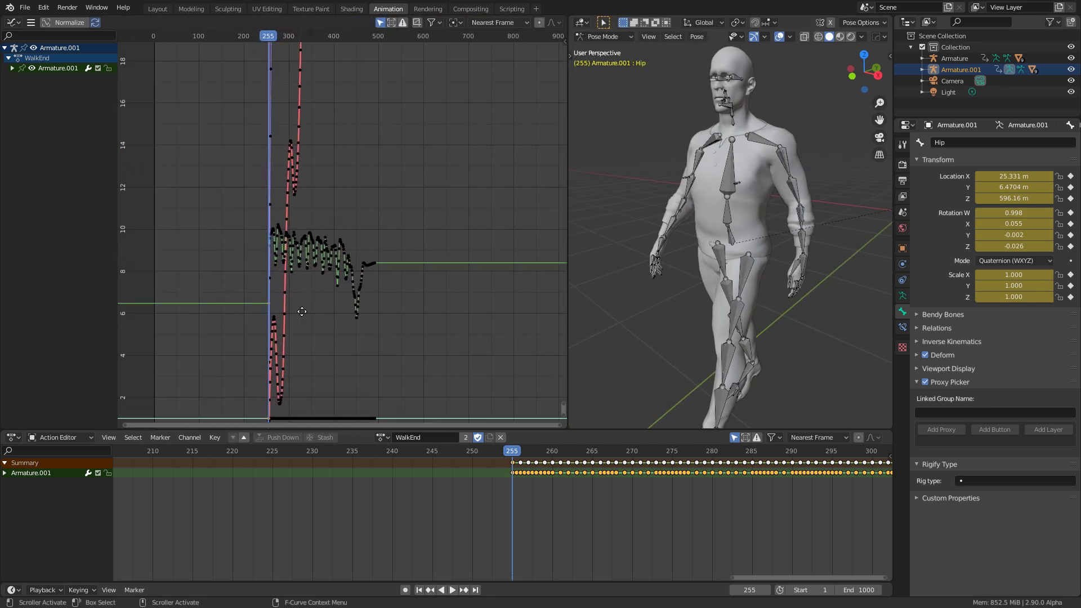
pyautogui.scroll(-6, 304, 276)
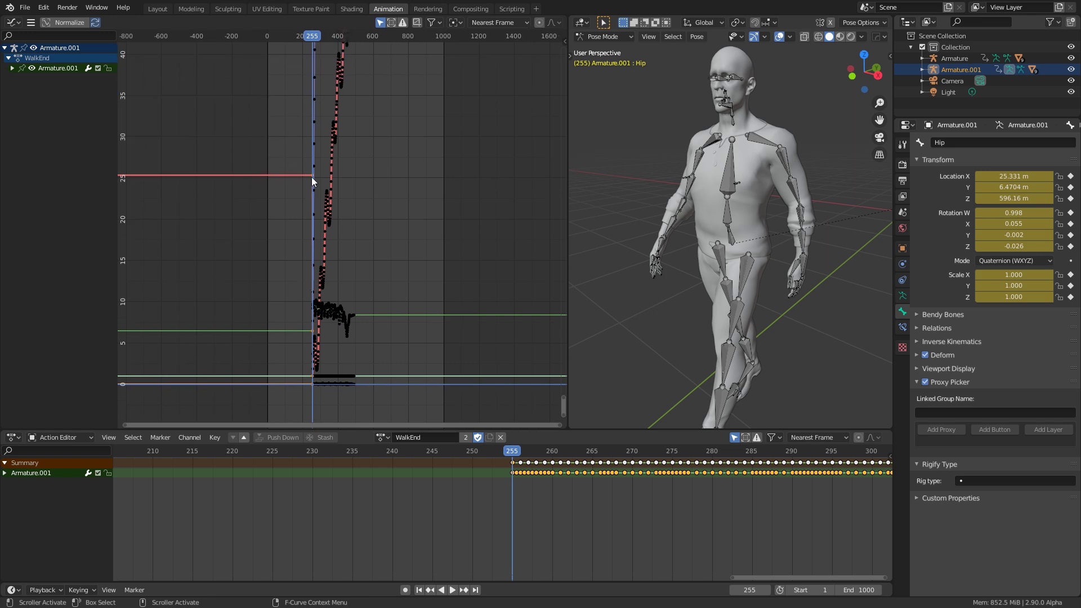
# - Expand the Armature.001 channel group and hide every Hip curve except X Location
pyautogui.click(12, 69)
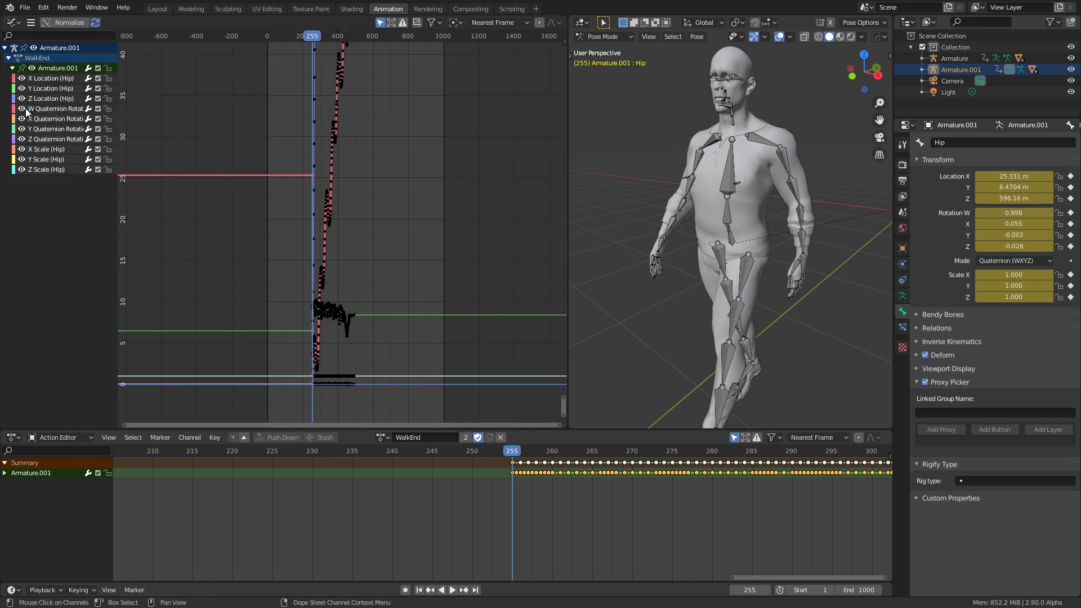
pyautogui.moveTo(21, 108); pyautogui.dragTo(22, 172)
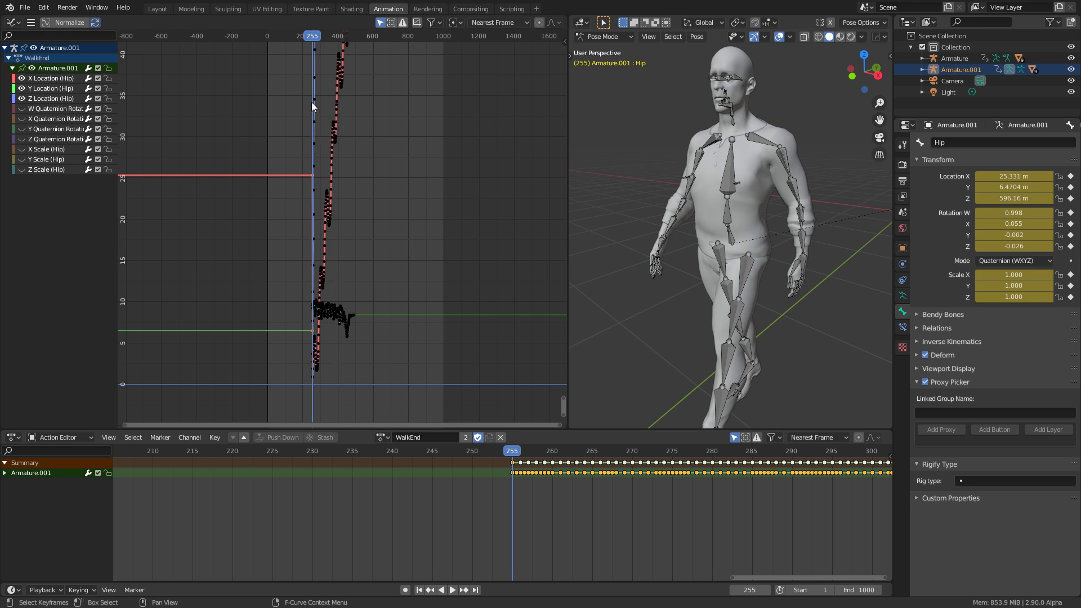
pyautogui.click(22, 89)
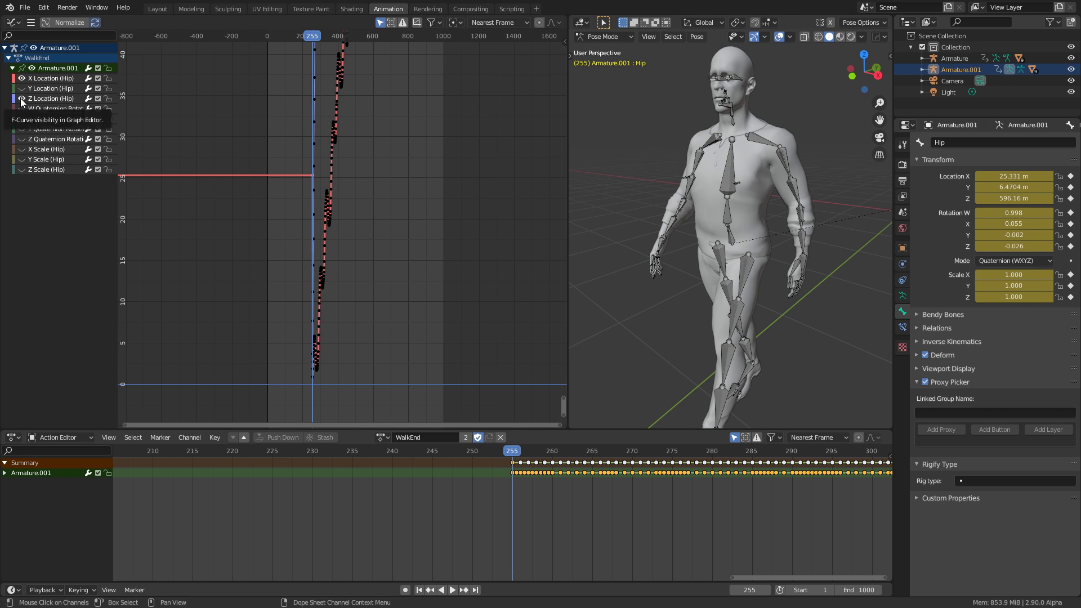
pyautogui.click(21, 100)
# - Select all Hip X Location keys except the one at frame 255 and raise them vertically by about 19
pyautogui.press('a')
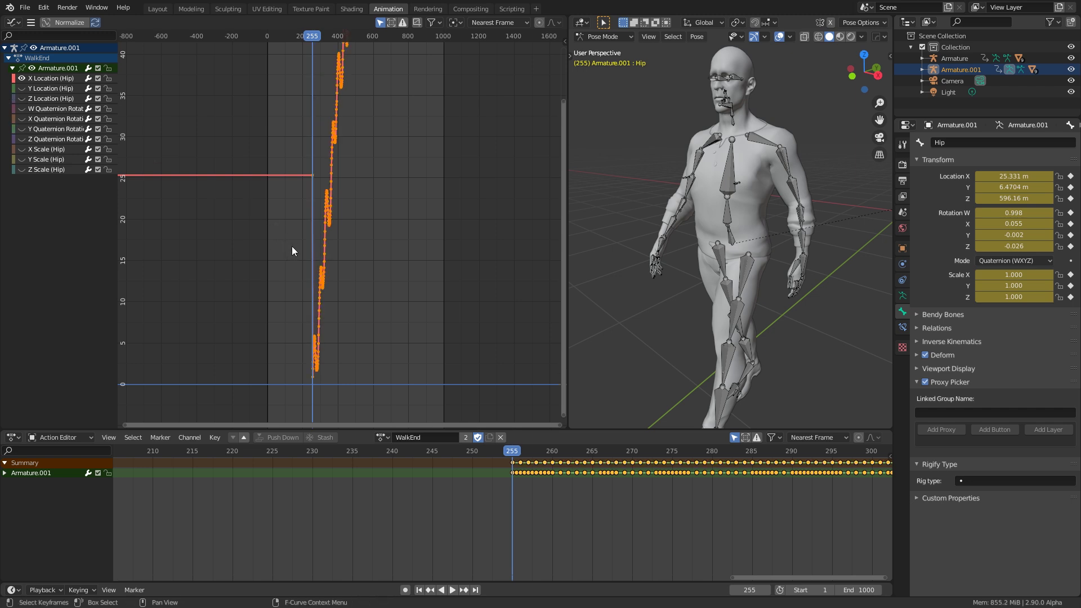
pyautogui.press('b')
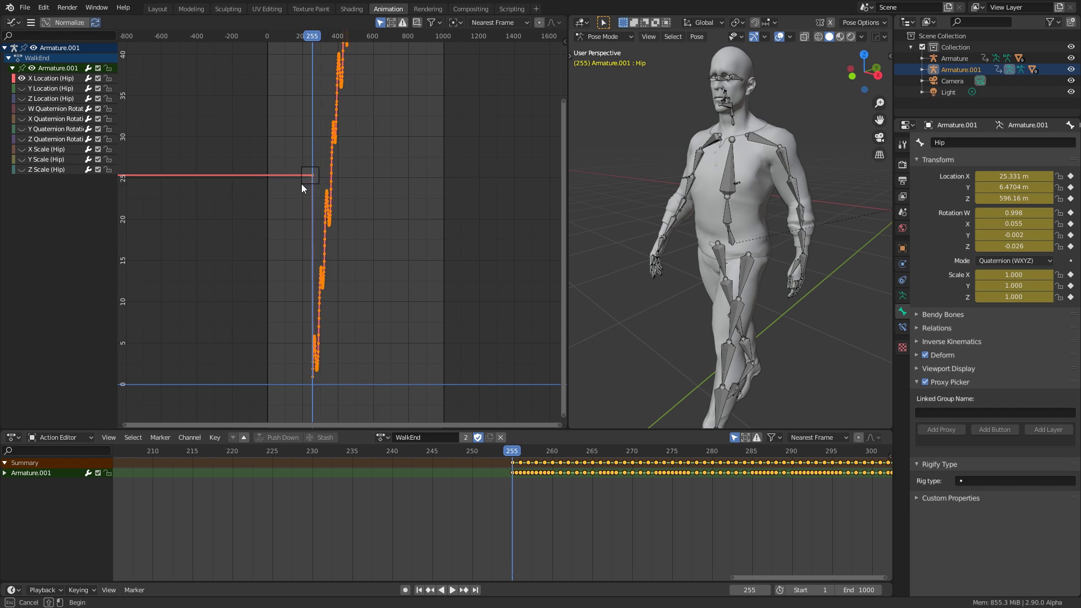
pyautogui.moveTo(319, 168); pyautogui.dragTo(302, 183)
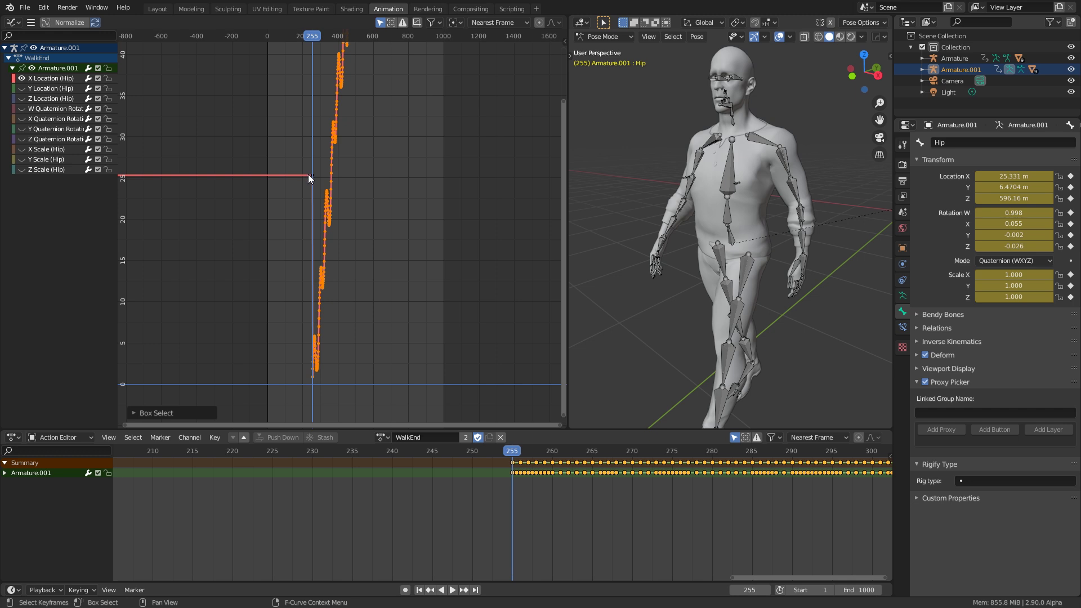
pyautogui.press('g')
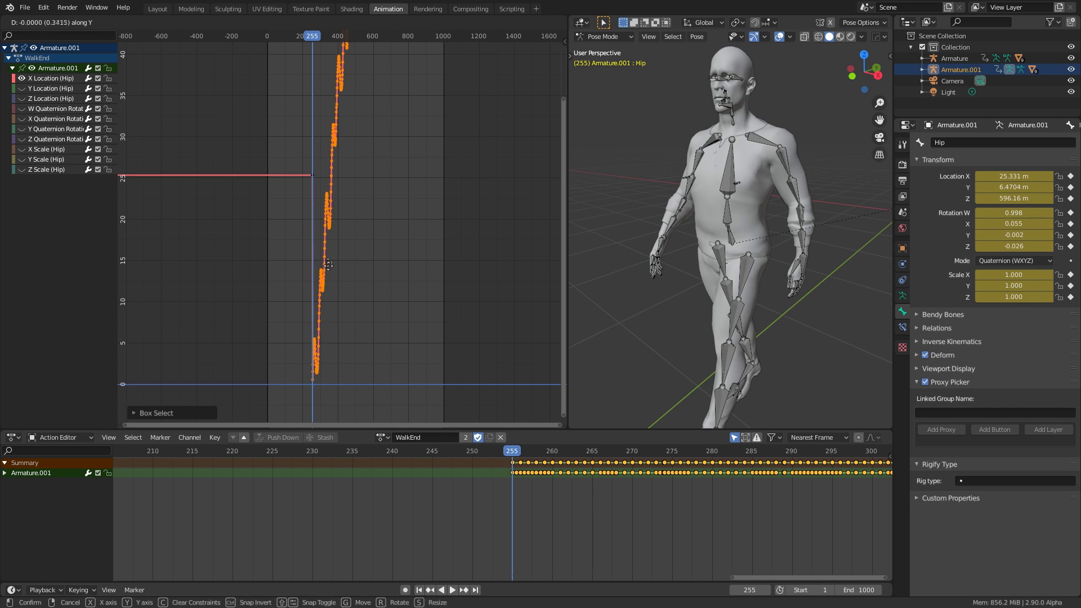
pyautogui.press('y')
pyautogui.click(333, 114)
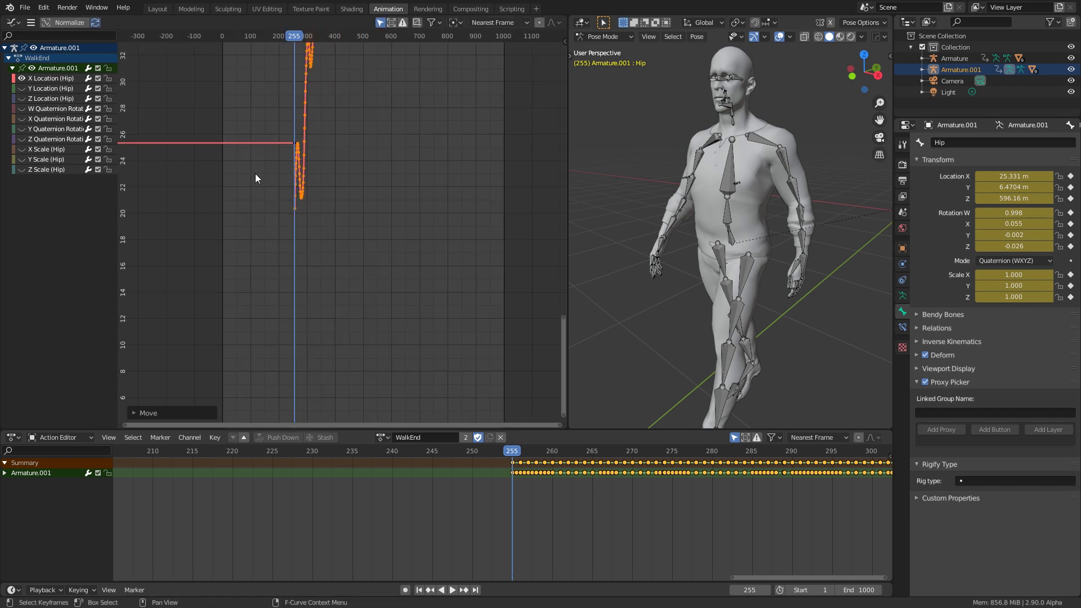
# - Raise the selected Hip X Location keys by about 6 more so the curve starts level with the frame 255 key
pyautogui.scroll(5, 307, 282)
pyautogui.scroll(3, 350, 312)
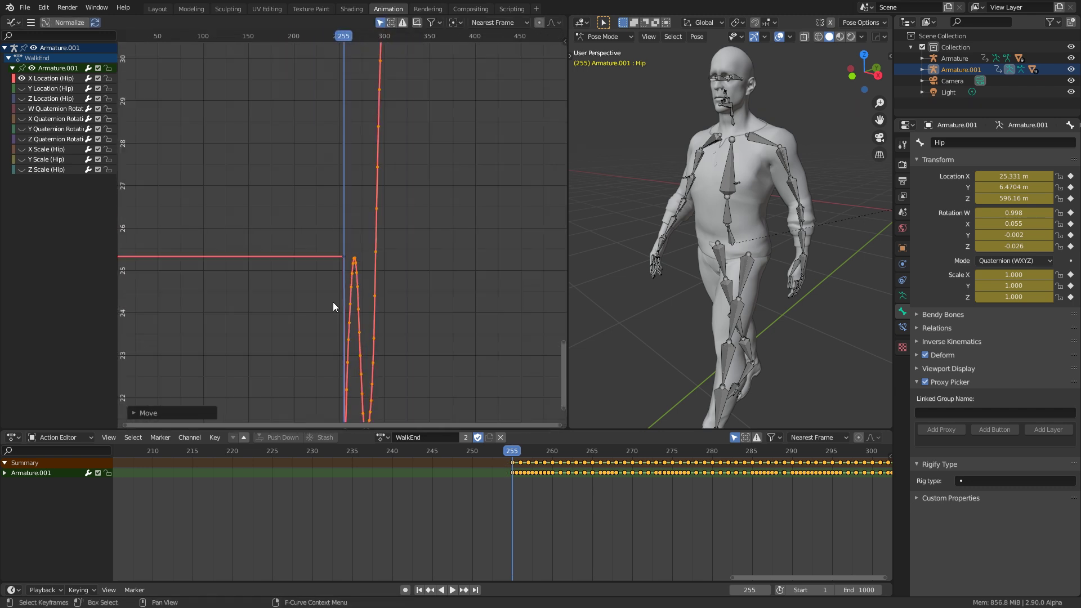
pyautogui.press('g')
pyautogui.press('y')
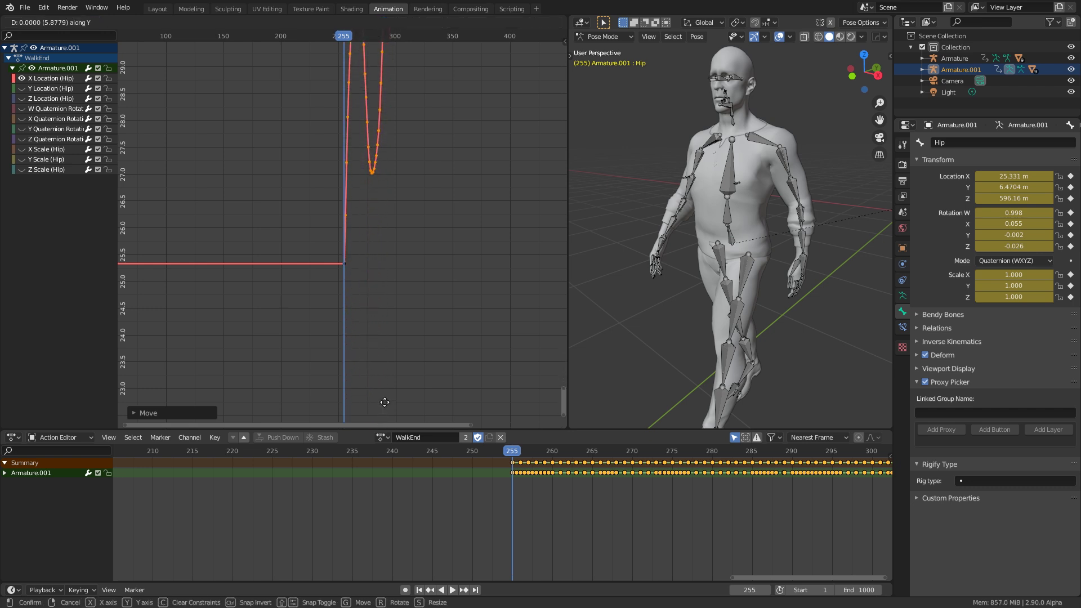
pyautogui.click(380, 420)
pyautogui.scroll(-1, 354, 369)
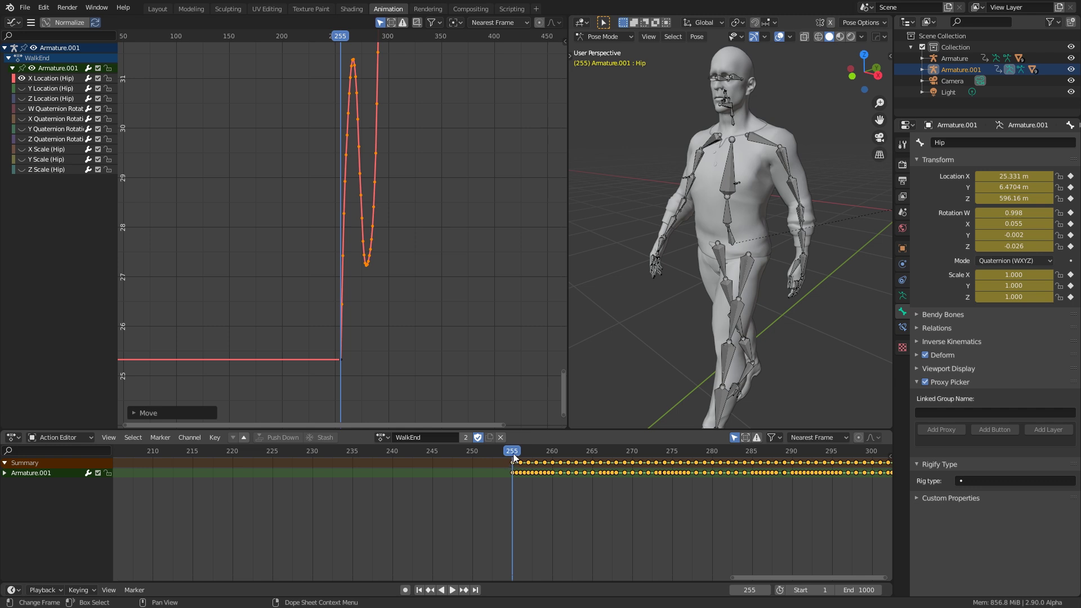
# - Play the WalkEnd motion from frame 255, with the view pulled back, to check the character's movement across the junction
pyautogui.press('space')
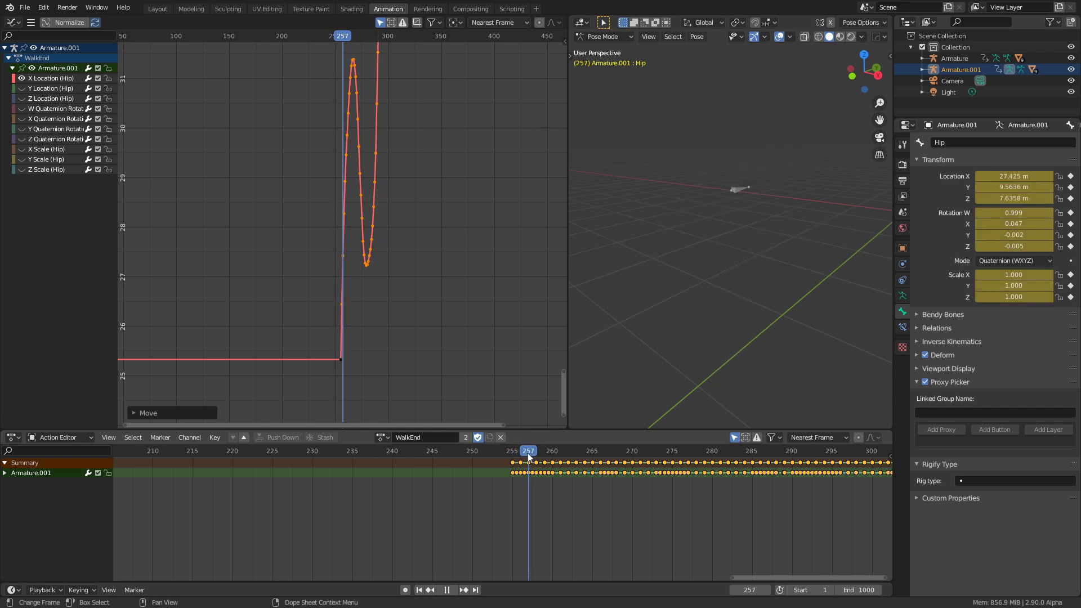
pyautogui.click(513, 457)
pyautogui.press('space')
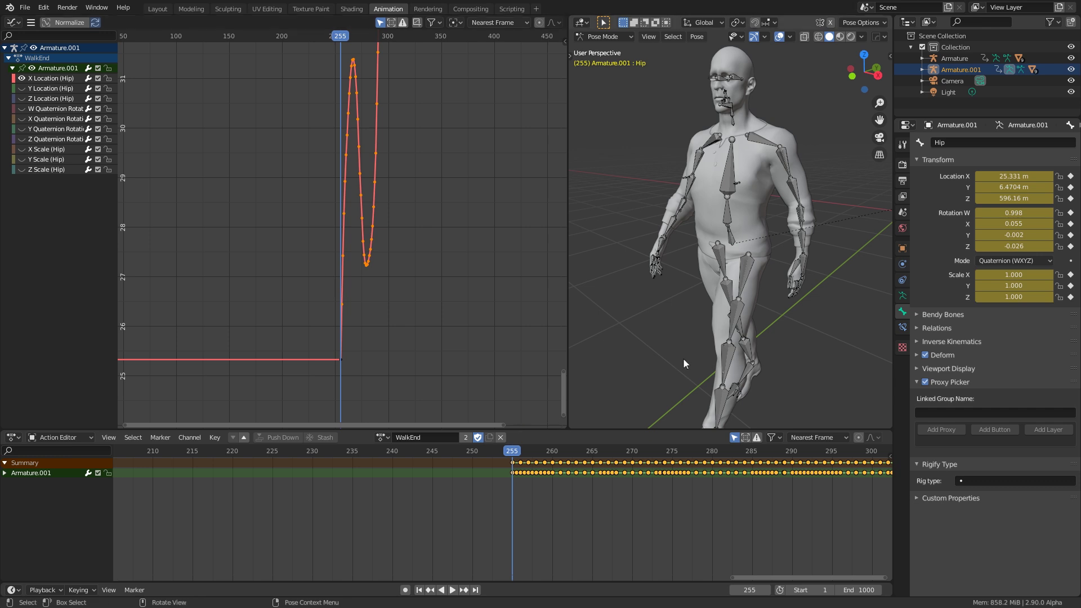
pyautogui.scroll(-6, 693, 357)
pyautogui.moveTo(702, 357); pyautogui.dragTo(695, 299, button='middle')
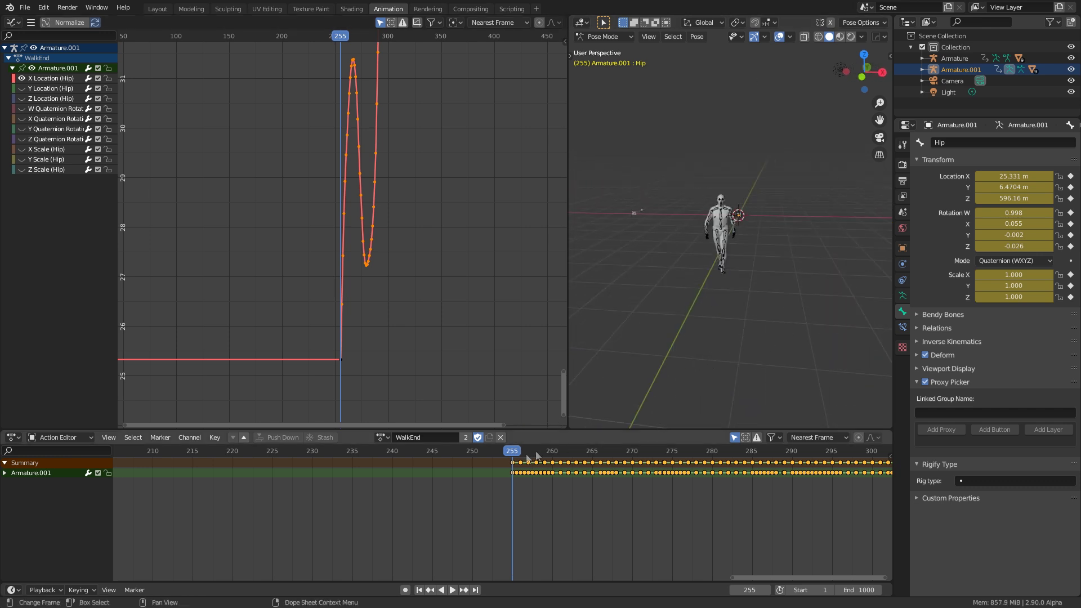
pyautogui.press('space')
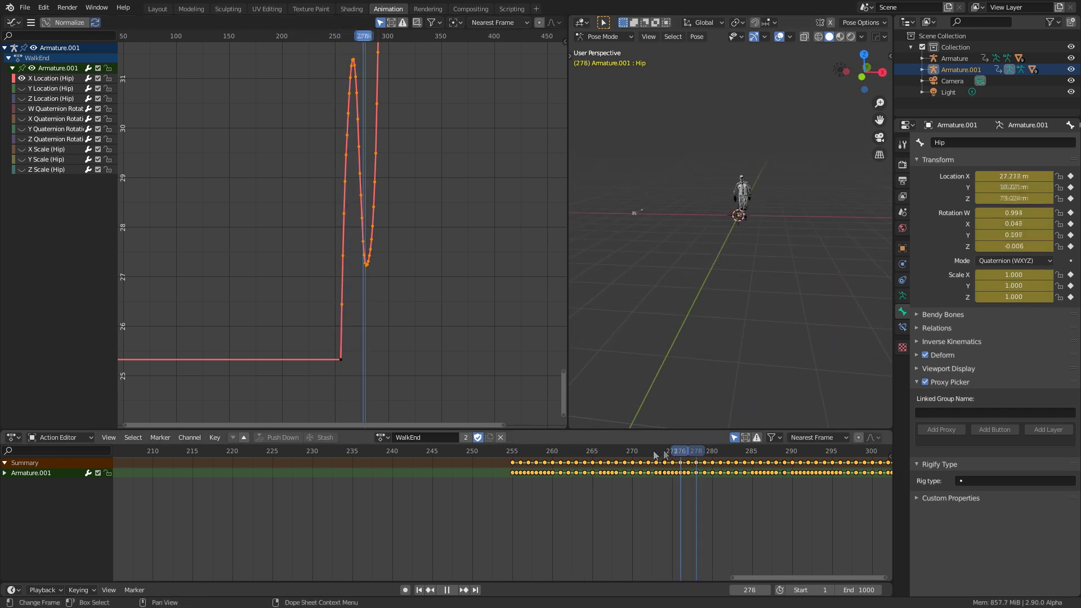
# - Return to frame 255 and hide every Hip curve except Y Location
pyautogui.moveTo(655, 455); pyautogui.dragTo(512, 454)
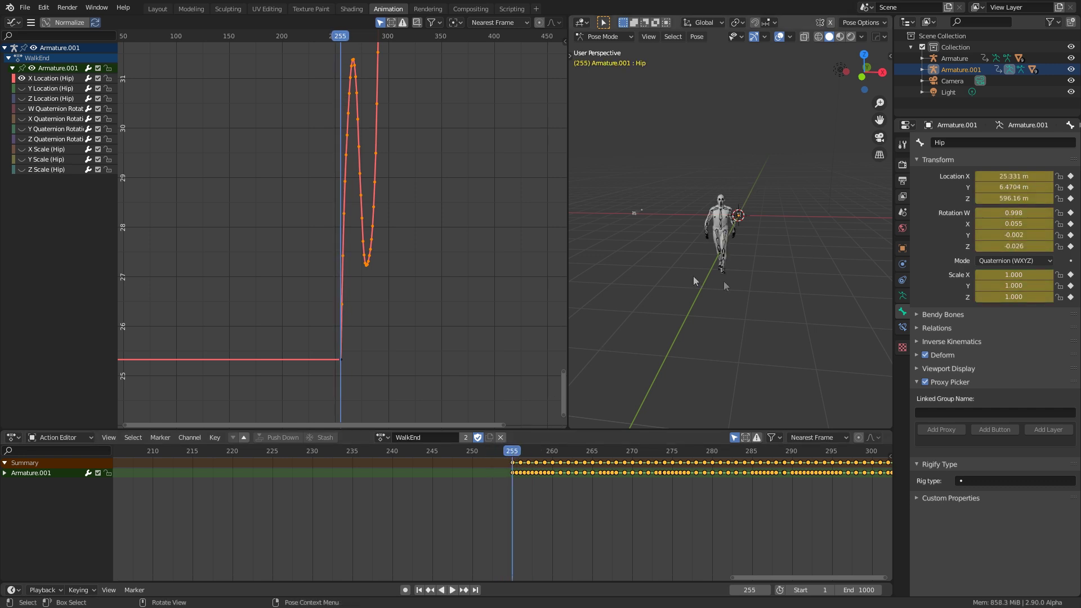
pyautogui.moveTo(747, 278); pyautogui.dragTo(648, 287, button='middle')
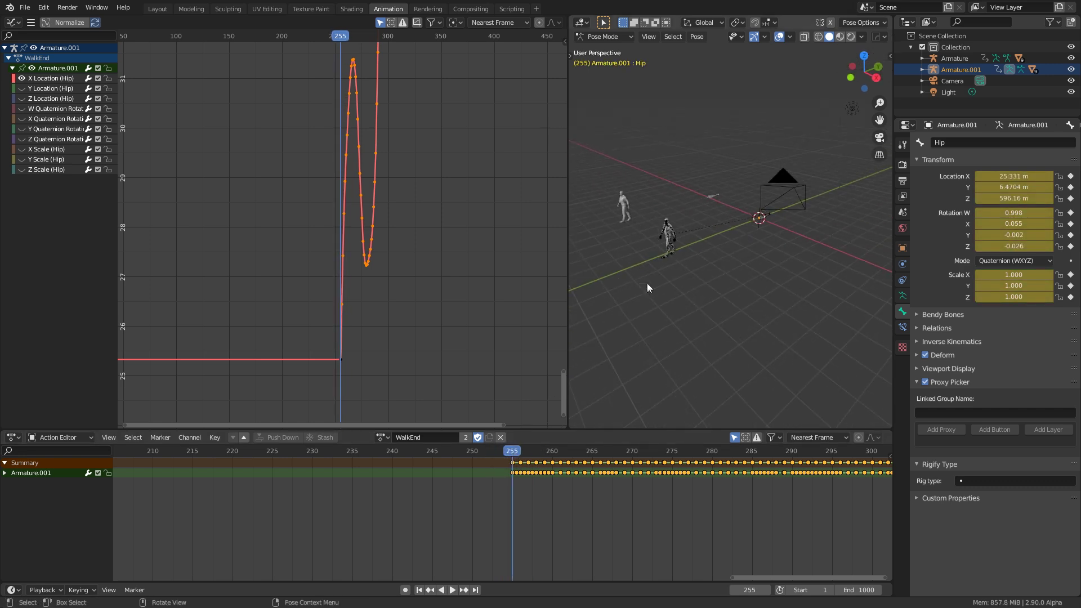
pyautogui.click(22, 79)
pyautogui.click(22, 78)
pyautogui.click(22, 89)
pyautogui.press('Home')
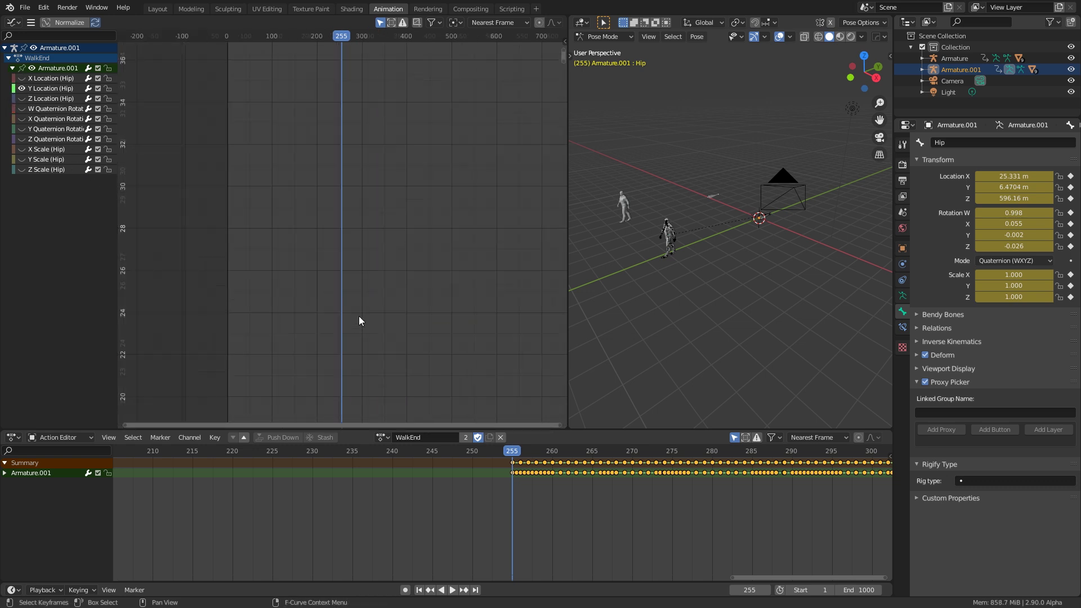
# - Select all Hip Y Location keys except the one at frame 255 and lower them vertically by about 2.3
pyautogui.scroll(5, 366, 333)
pyautogui.press('a')
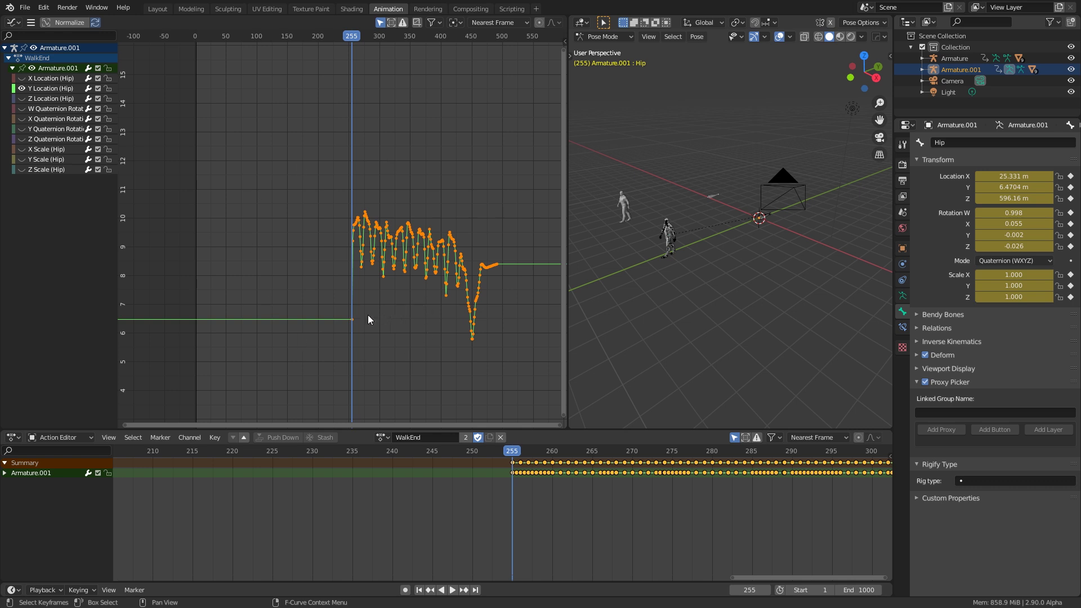
pyautogui.press('b')
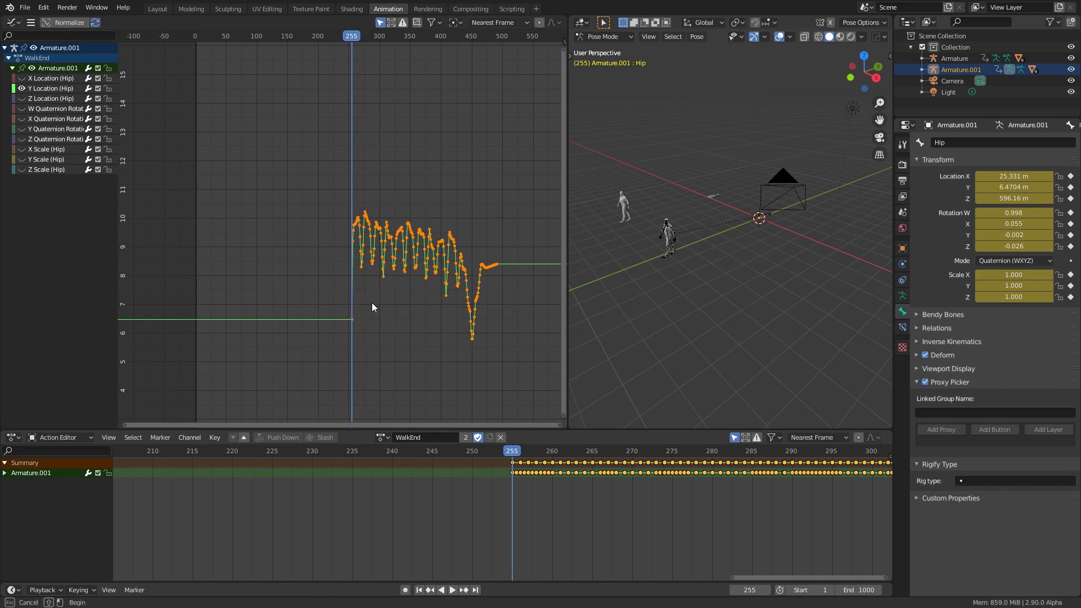
pyautogui.moveTo(372, 302); pyautogui.dragTo(311, 349)
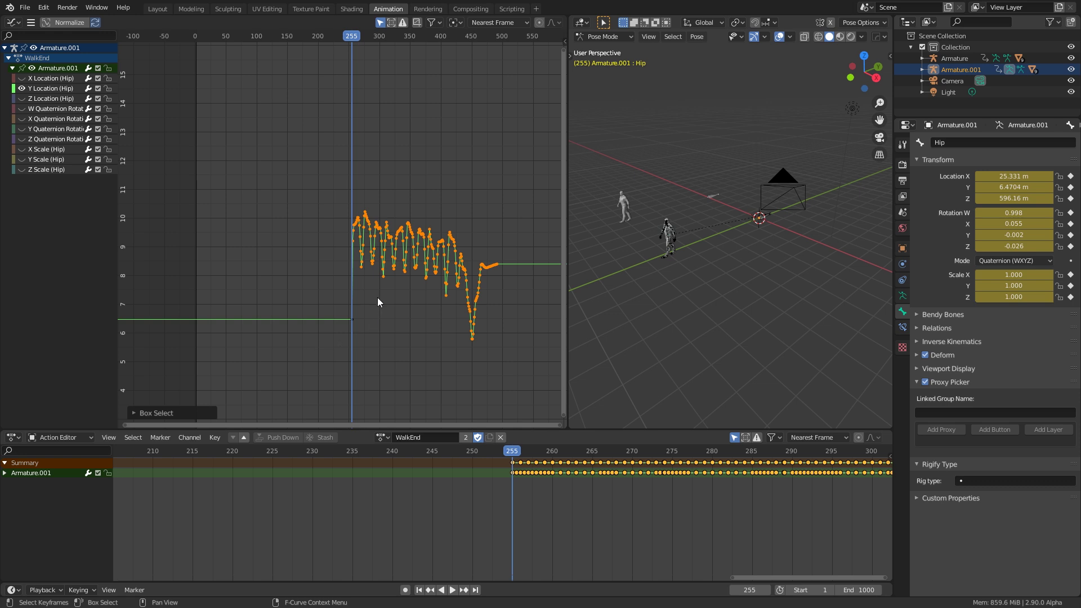
pyautogui.press('g')
pyautogui.press('y')
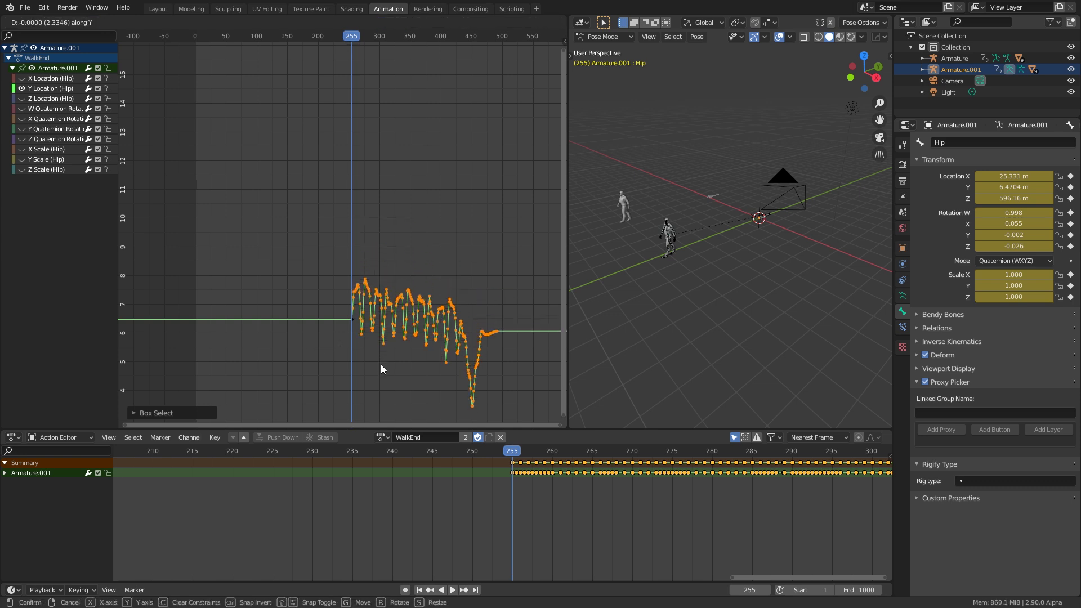
pyautogui.click(380, 365)
# - Play the motion from frame 255 to check the character's height across the junction
pyautogui.scroll(3, 360, 359)
pyautogui.press('Home')
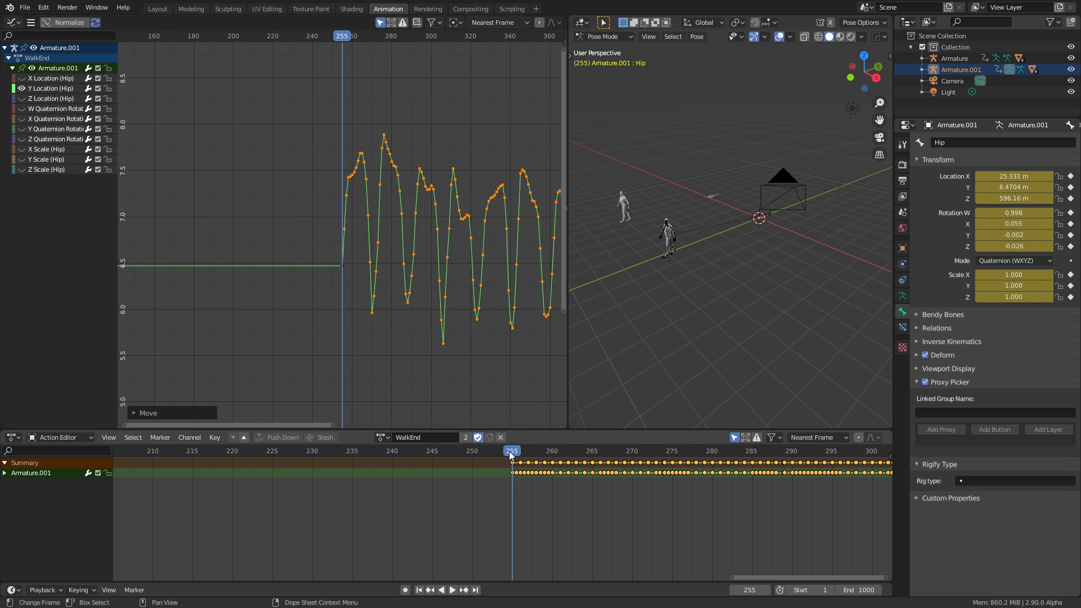
pyautogui.hotkey('shift', 'ctrl', 'space')
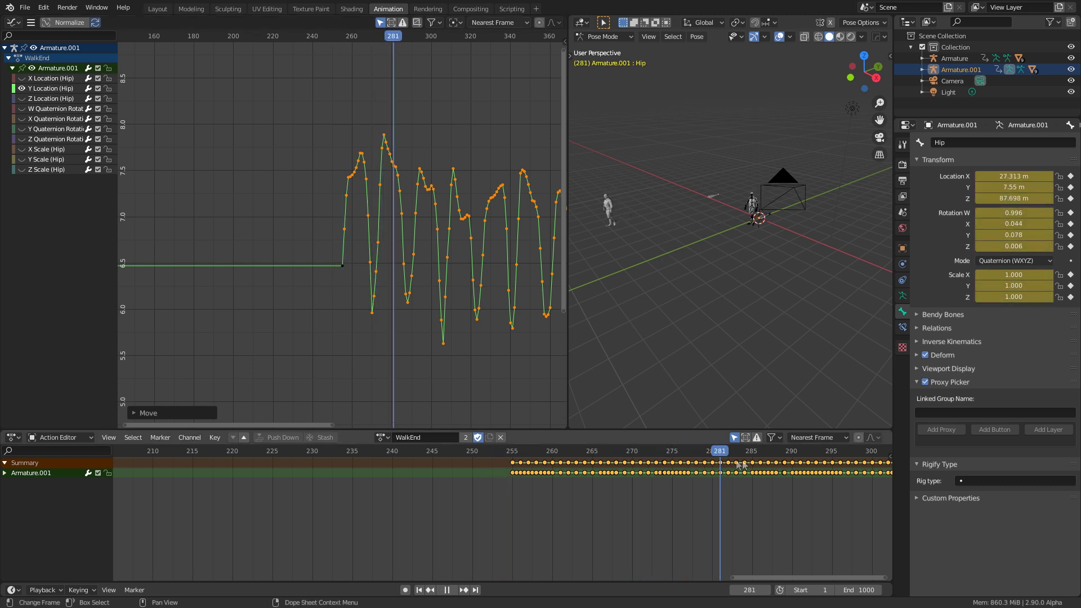
pyautogui.press('space')
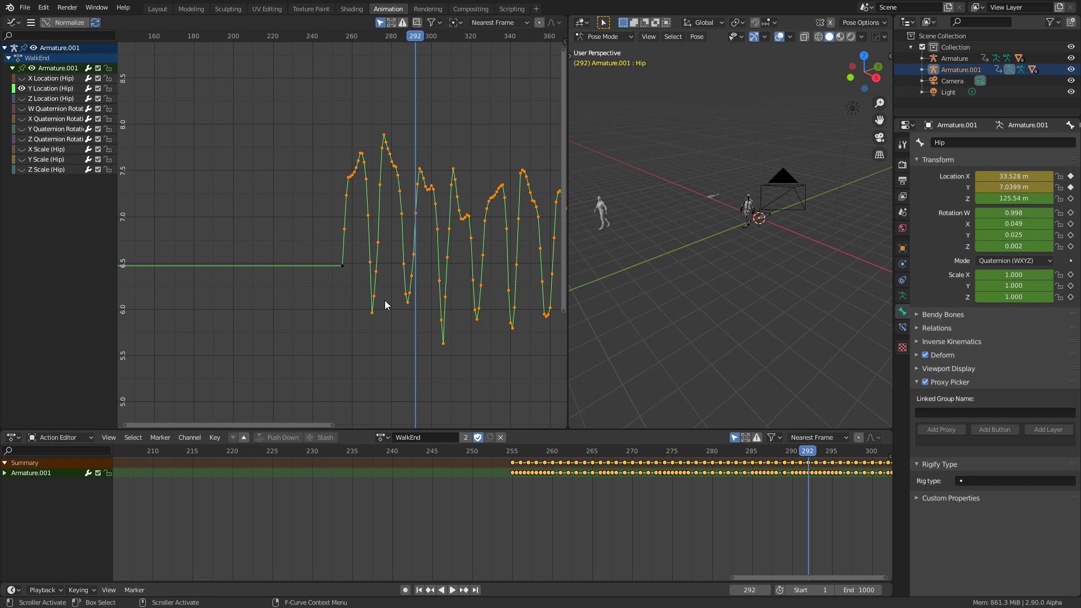
pyautogui.scroll(-2, 385, 302)
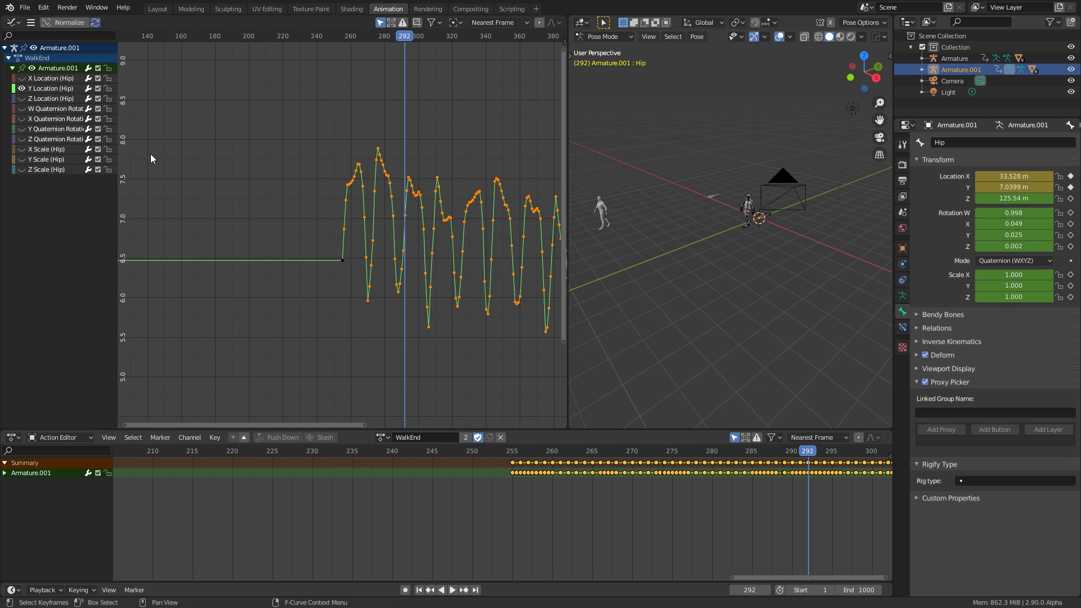
# - Hide the Hip Y Location curve and show only Z Location
pyautogui.click(21, 89)
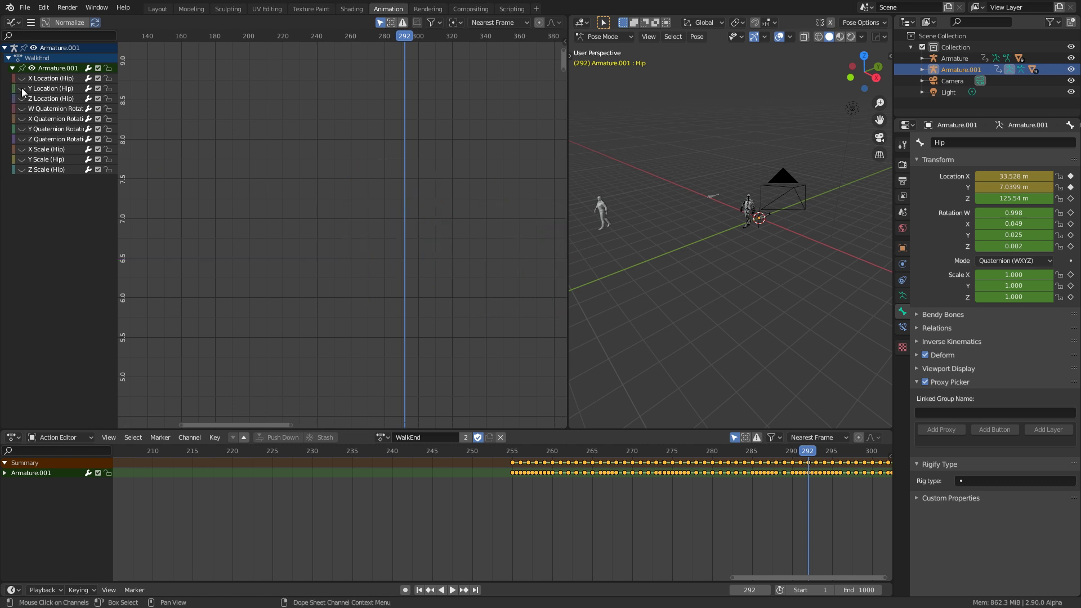
pyautogui.click(21, 99)
pyautogui.press('Home')
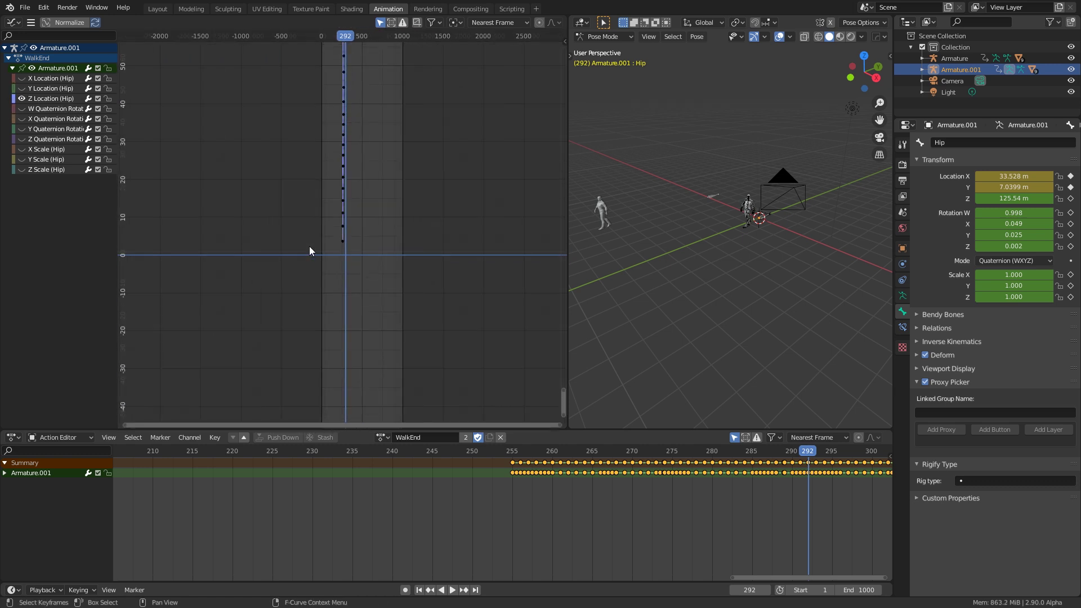
pyautogui.press('Home')
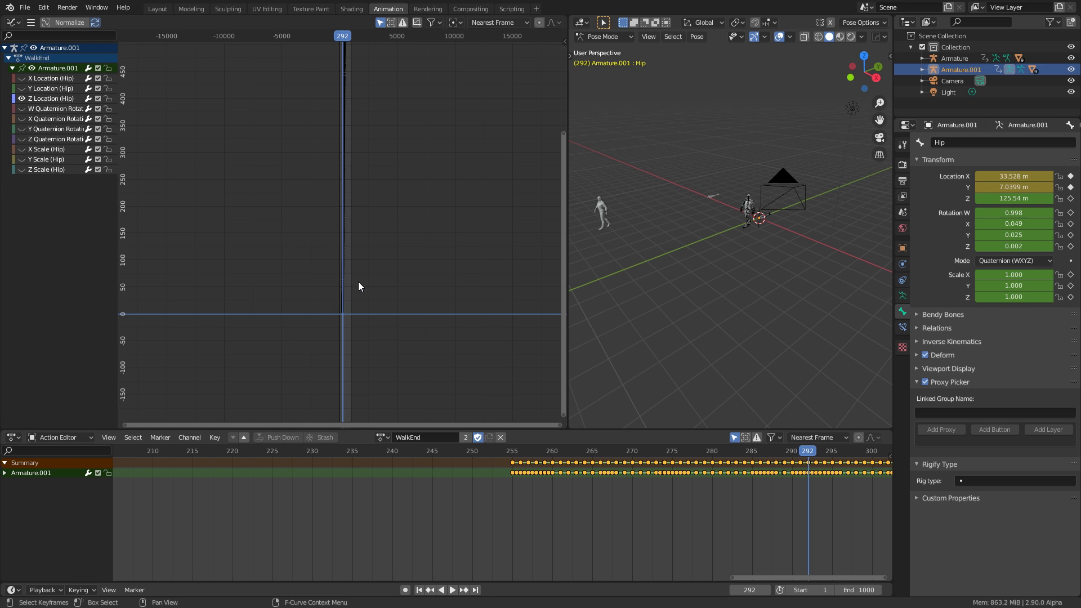
pyautogui.press('KP_Decimal')
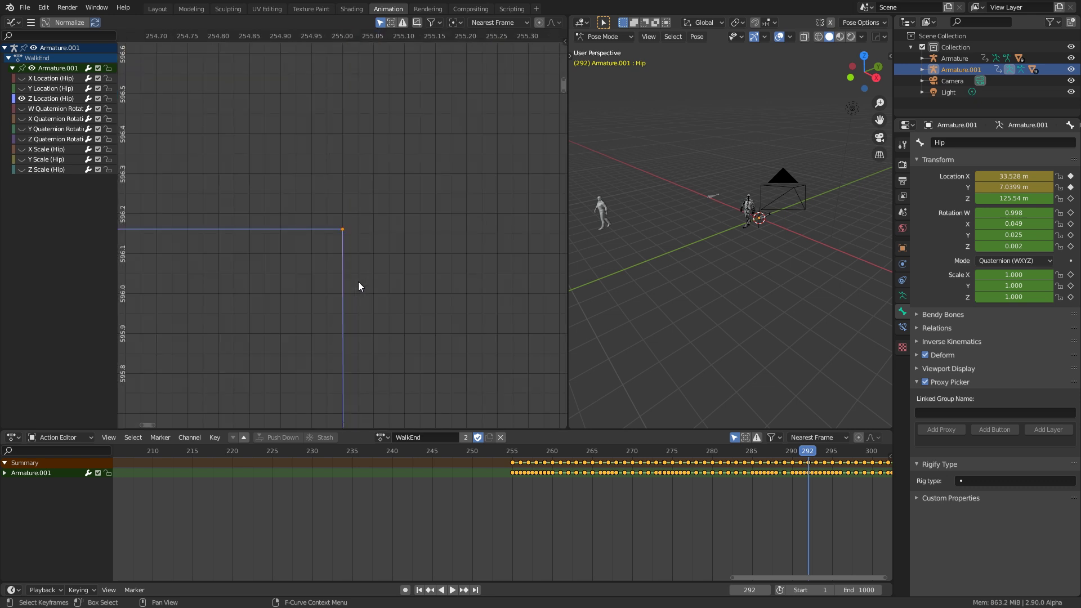
# - Select all Hip Z Location keys except the one at frame 255 and raise them vertically by about 592
pyautogui.press('a')
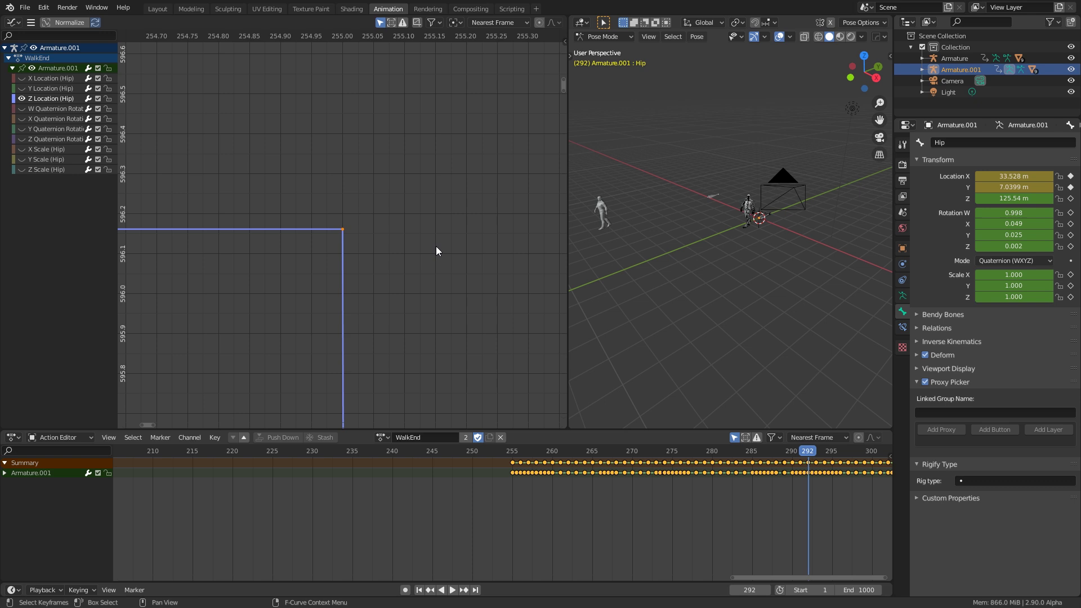
pyautogui.press('Home')
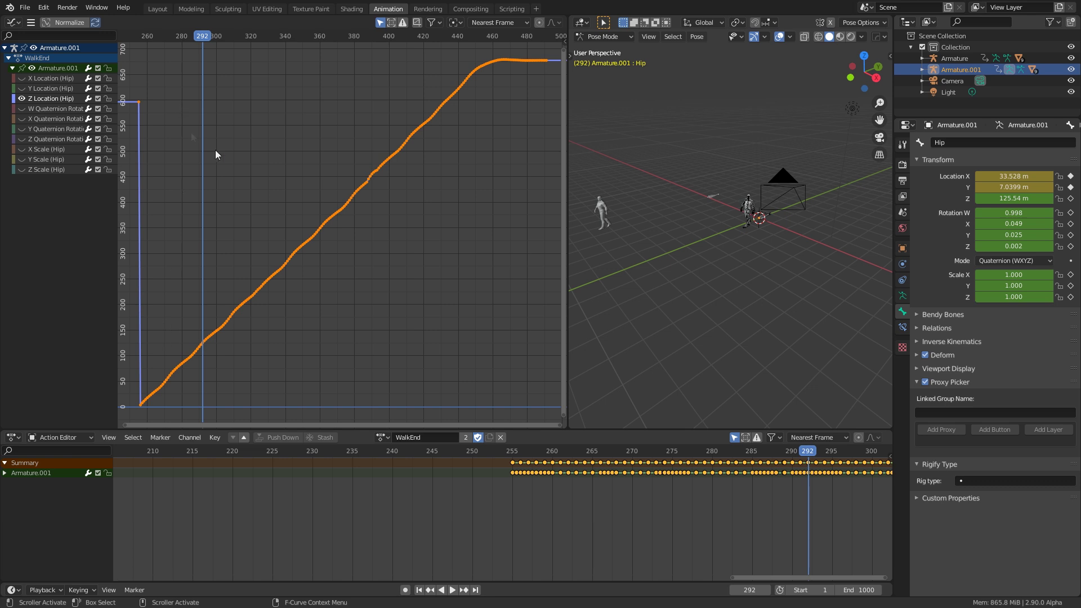
pyautogui.press('b')
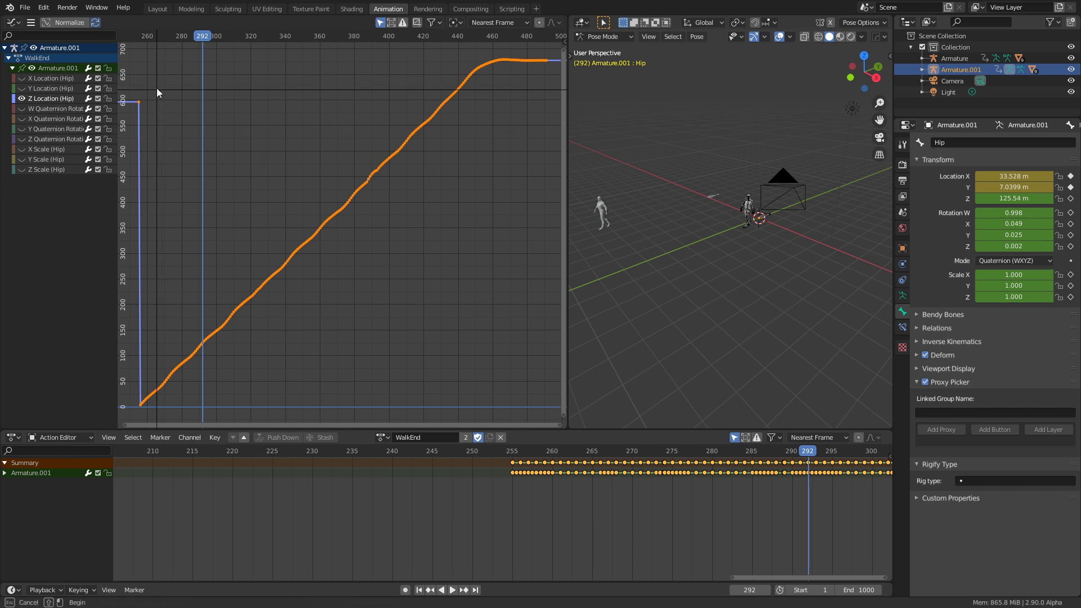
pyautogui.moveTo(156, 88); pyautogui.dragTo(129, 109)
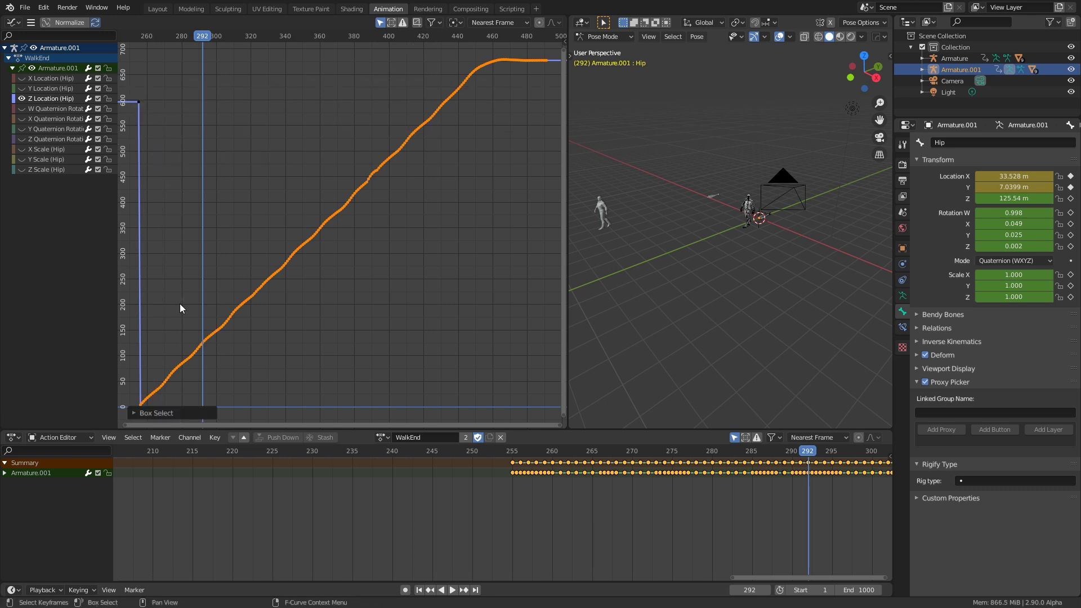
pyautogui.press('g')
pyautogui.press('y')
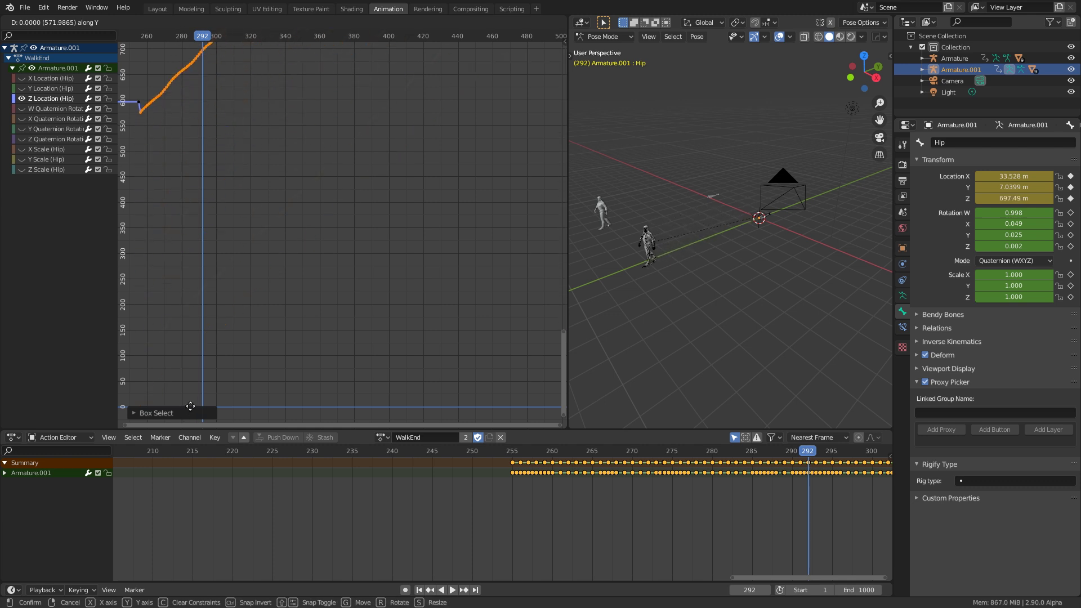
pyautogui.click(191, 406)
# - Raise the selected Hip Z Location keys by about 4 more and play across frame 255 to check the junction
pyautogui.press('KP_Decimal')
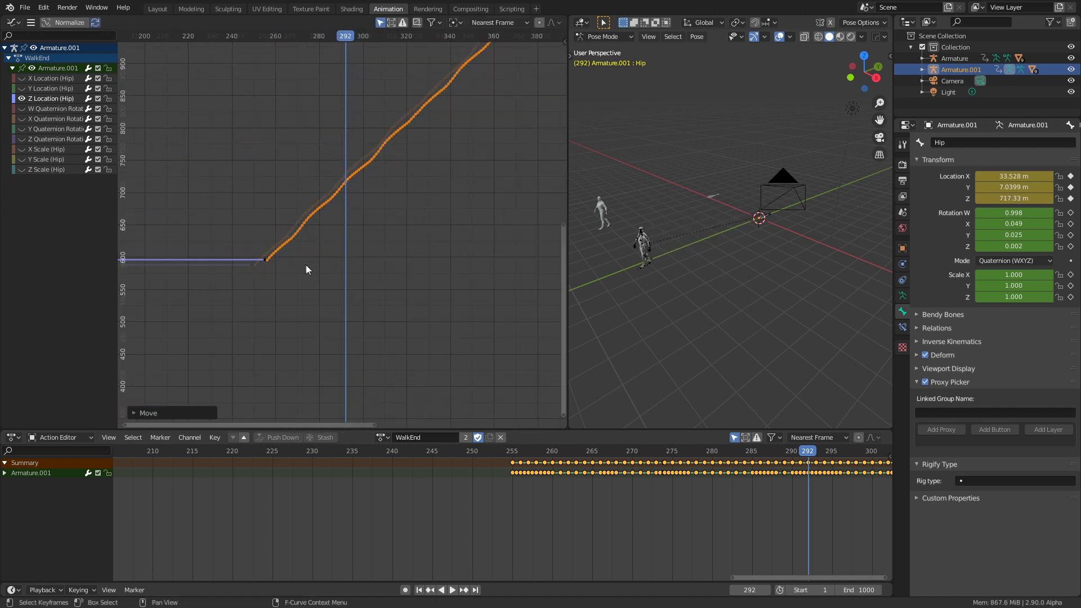
pyautogui.scroll(8, 315, 282)
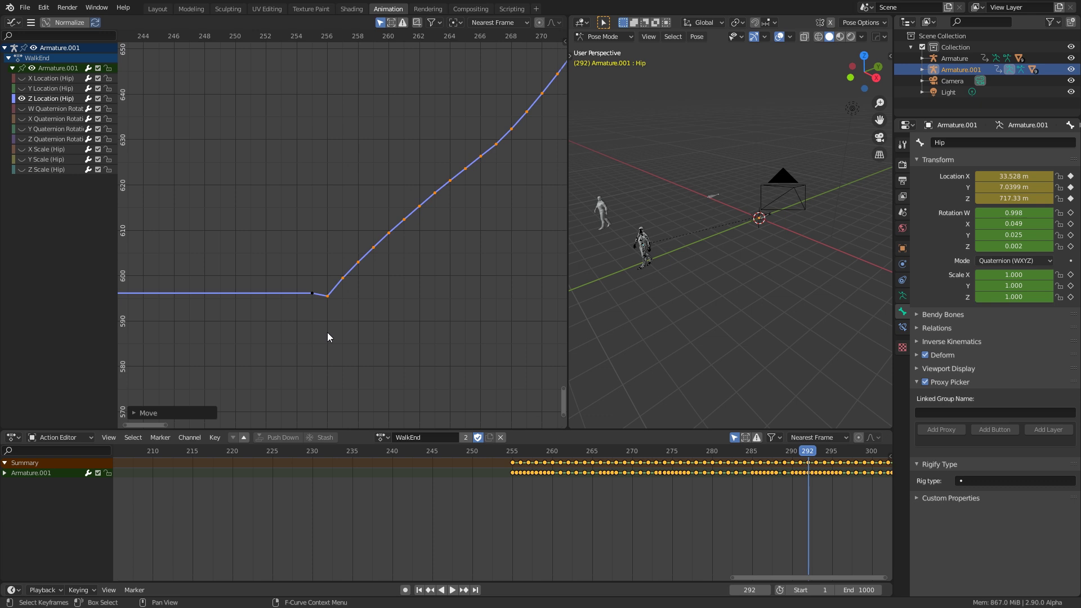
pyautogui.press('g')
pyautogui.press('y')
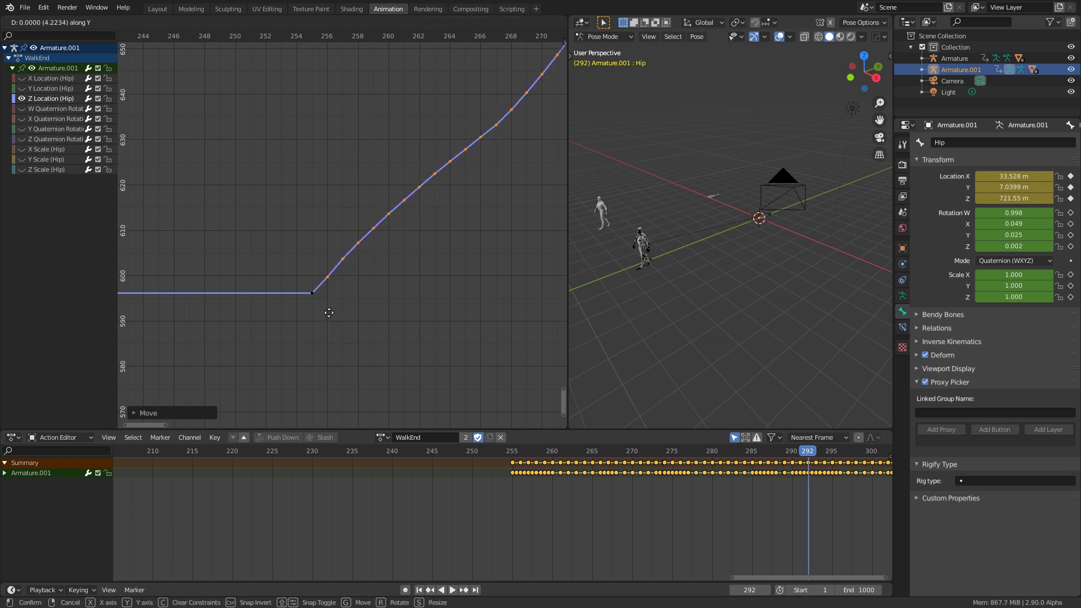
pyautogui.rightClick(315, 304)
pyautogui.moveTo(468, 452); pyautogui.dragTo(507, 455)
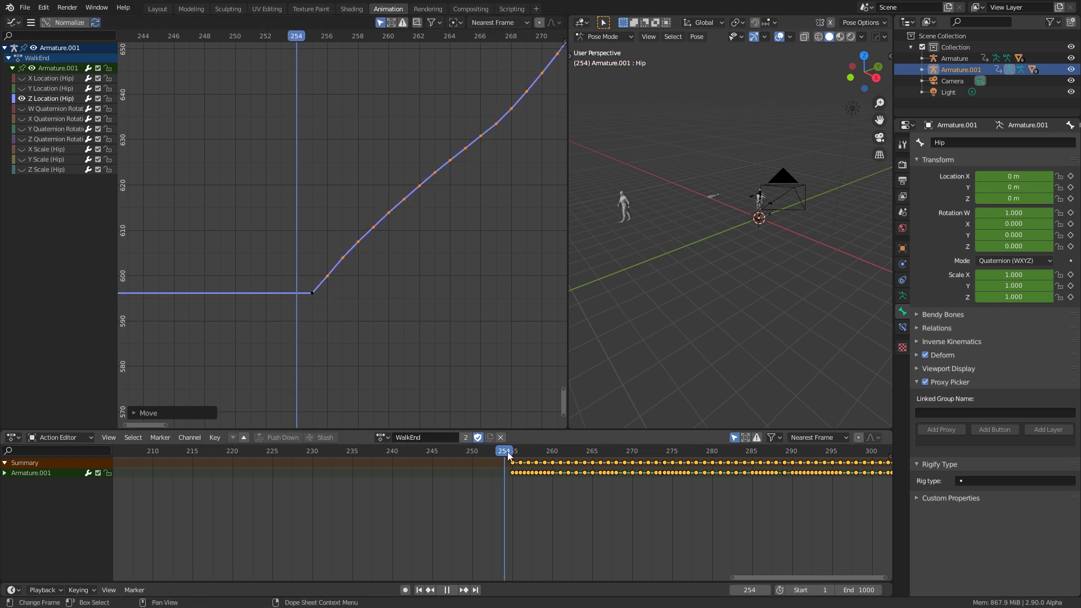
pyautogui.press('space')
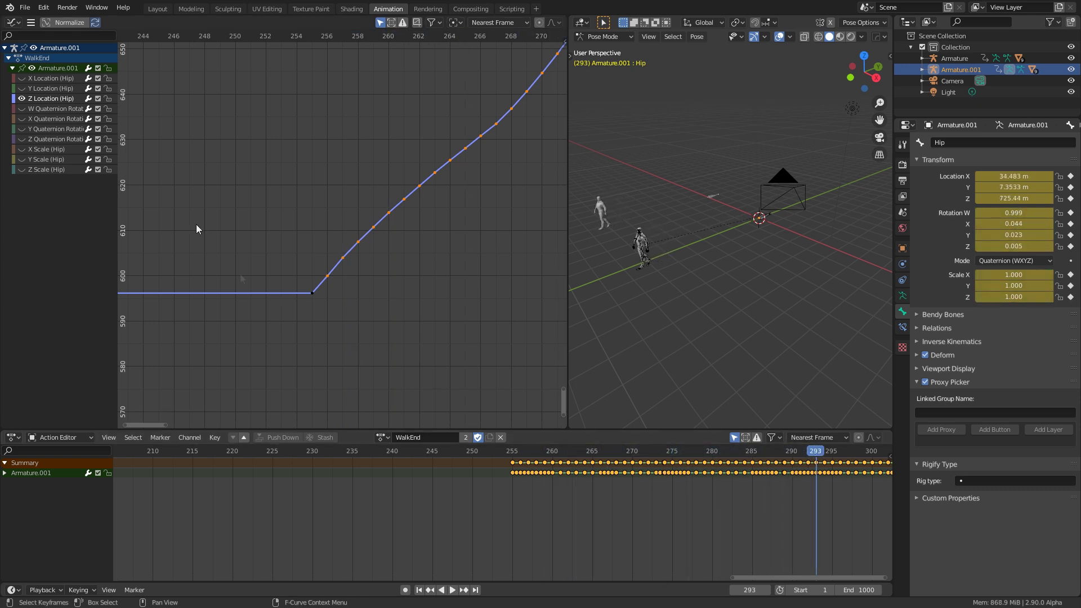
# - Switch the Graph Editor area to Nonlinear Animation and exit tweak mode on the WalkEnd strip
pyautogui.click(14, 22)
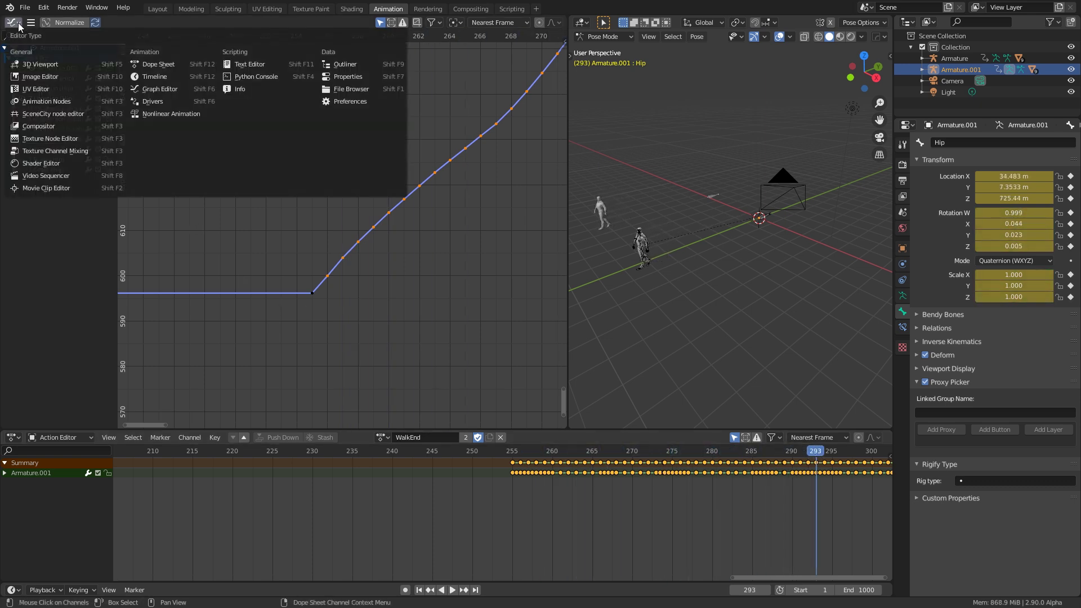
pyautogui.click(159, 114)
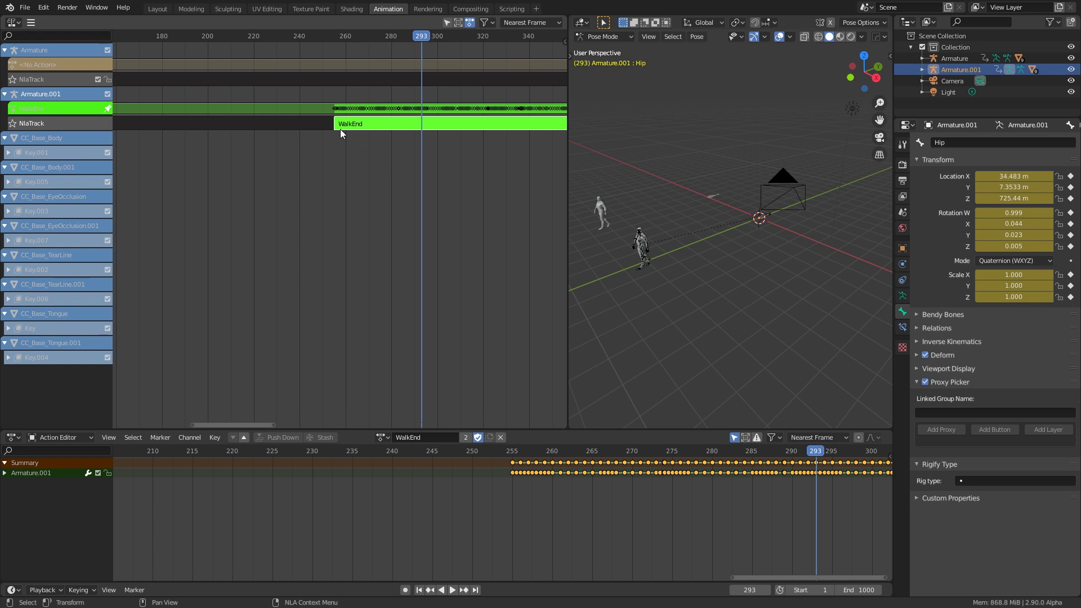
pyautogui.press('Tab')
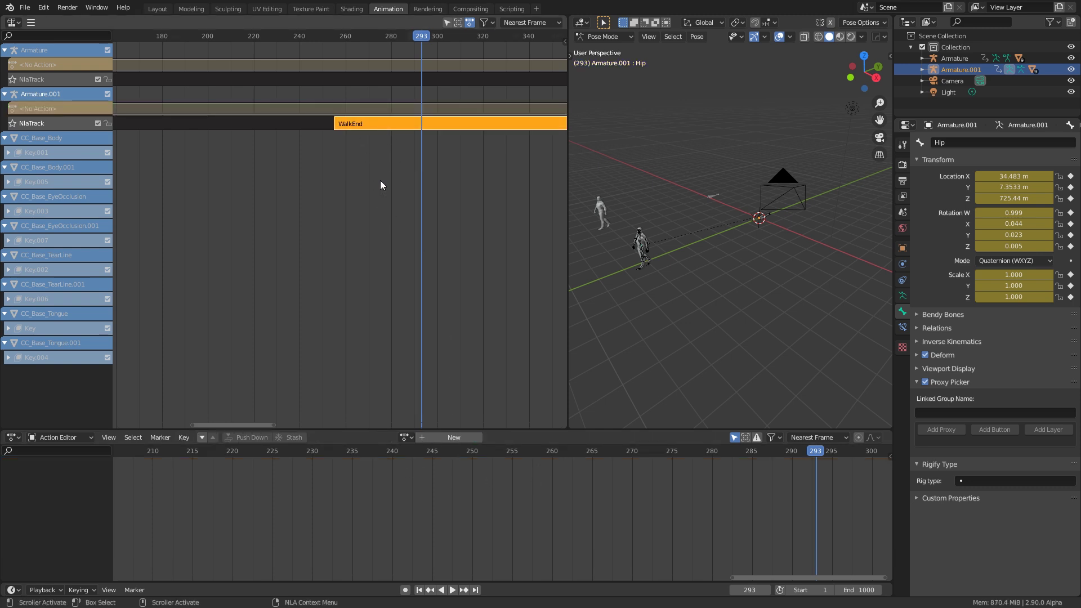
# - Scrub through the start of the WalkEnd strip to check the character's aligned movement
pyautogui.scroll(-2, 380, 185)
pyautogui.moveTo(269, 34); pyautogui.dragTo(416, 54)
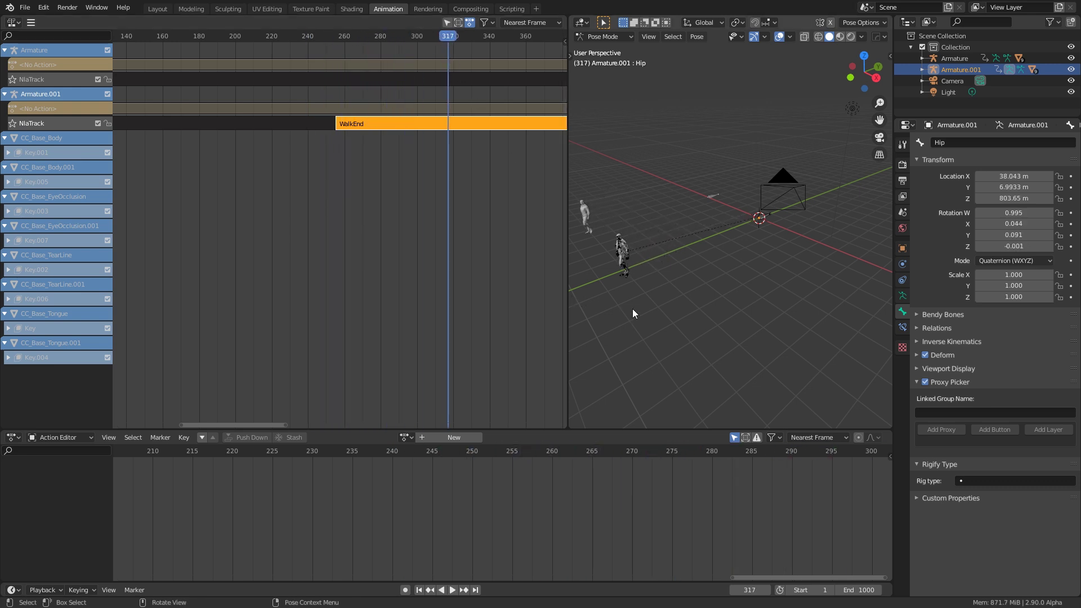
pyautogui.click(376, 40)
pyautogui.press('space')
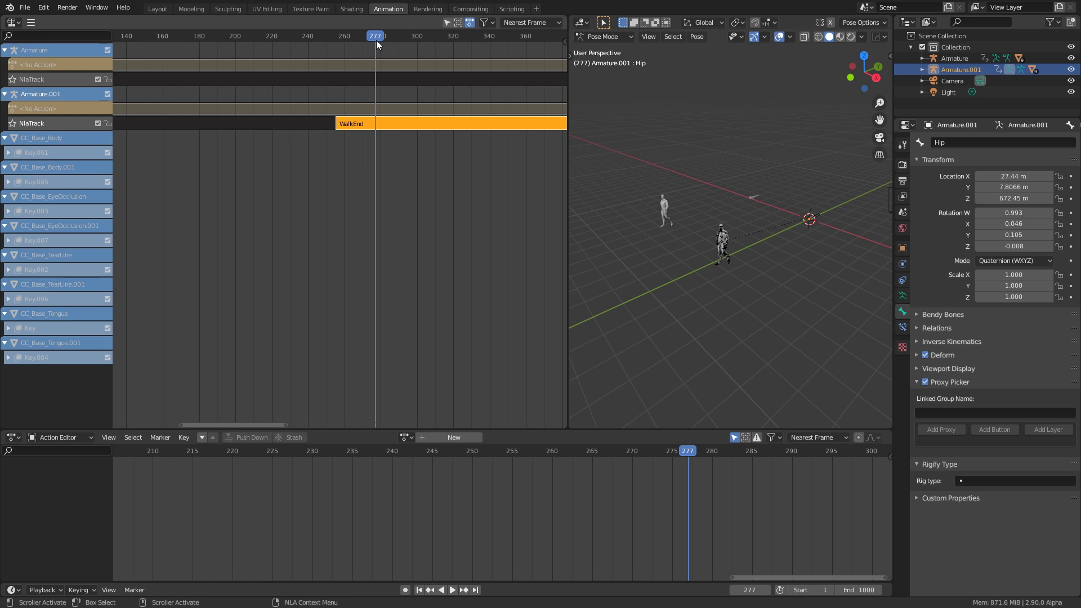